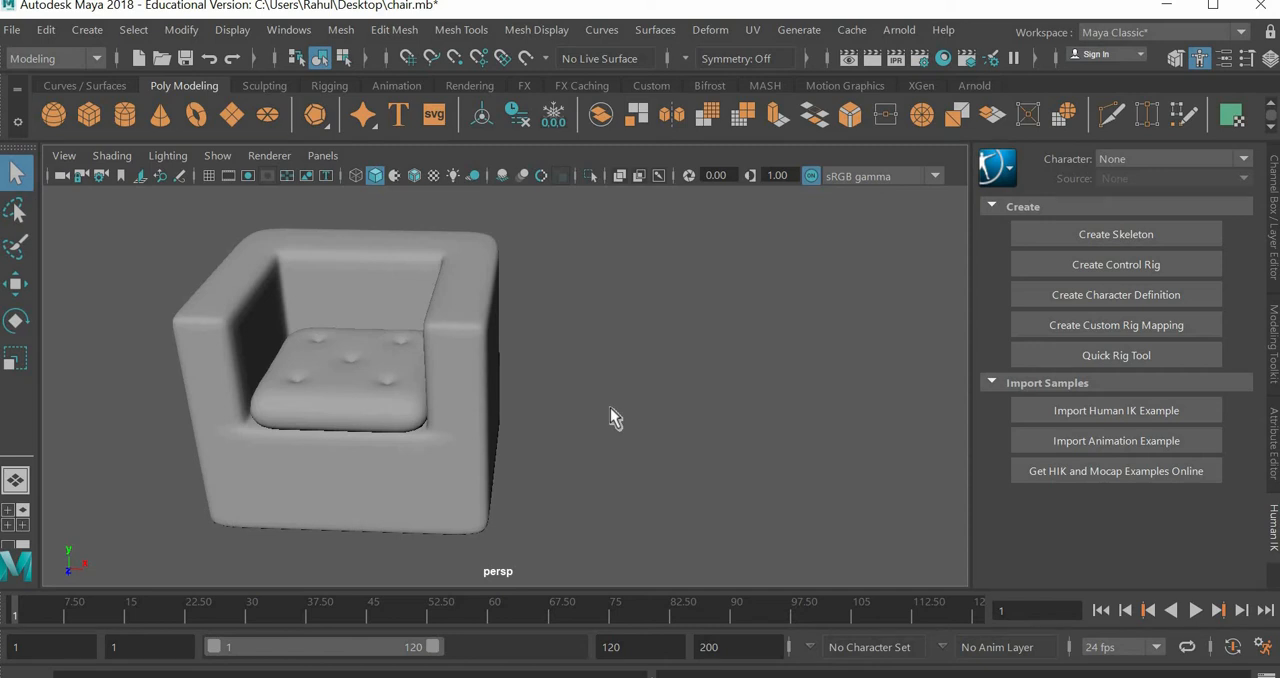
left_click_drag(610, 408, 467, 395, "alt")
left_click(467, 389)
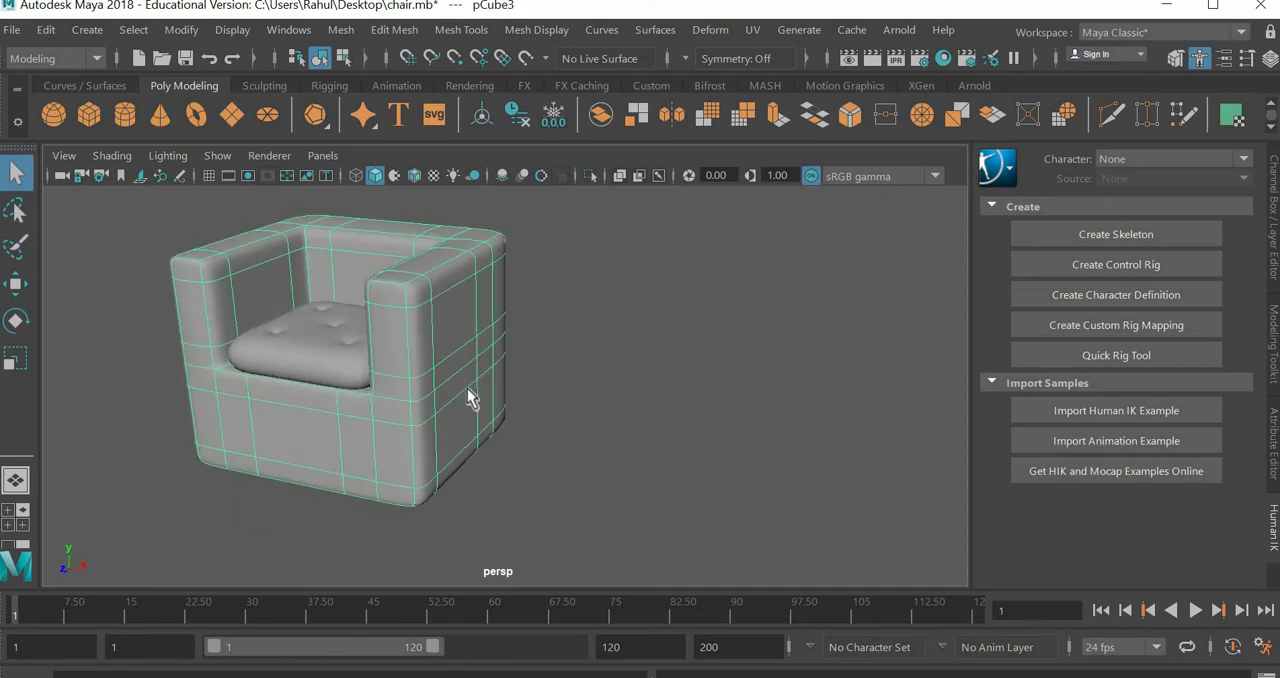
scroll(467, 388, "up", 5)
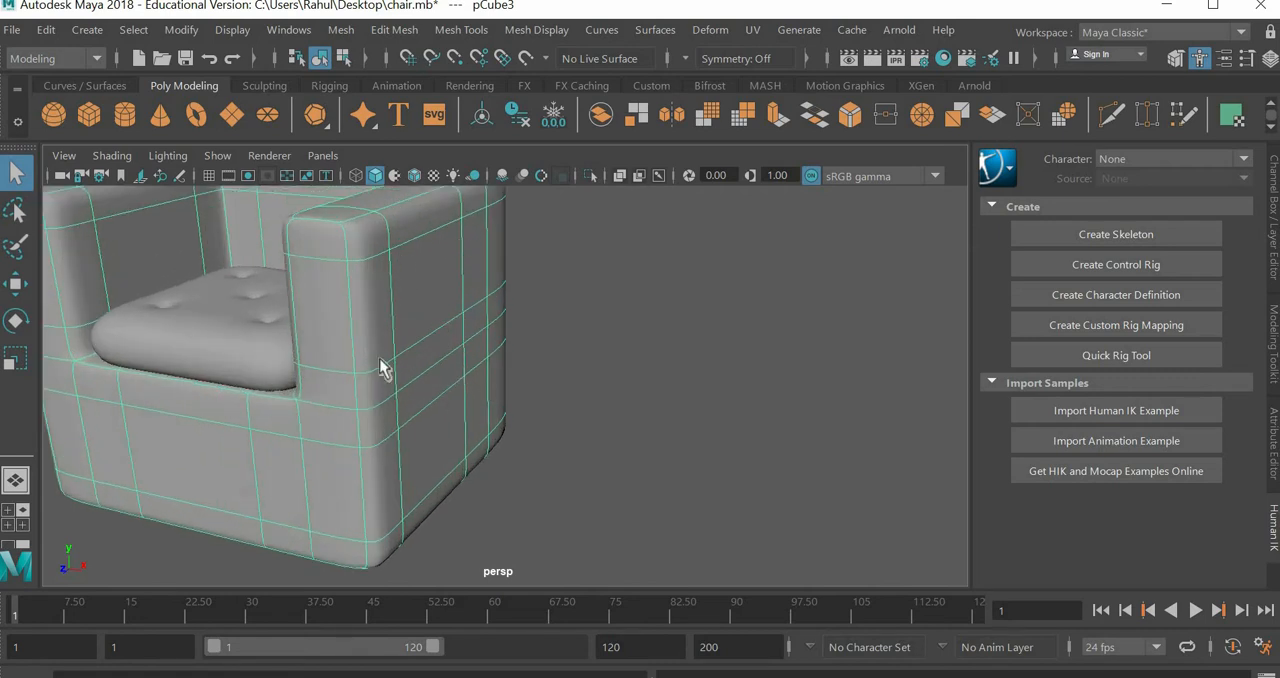
scroll(383, 358, "down", 4)
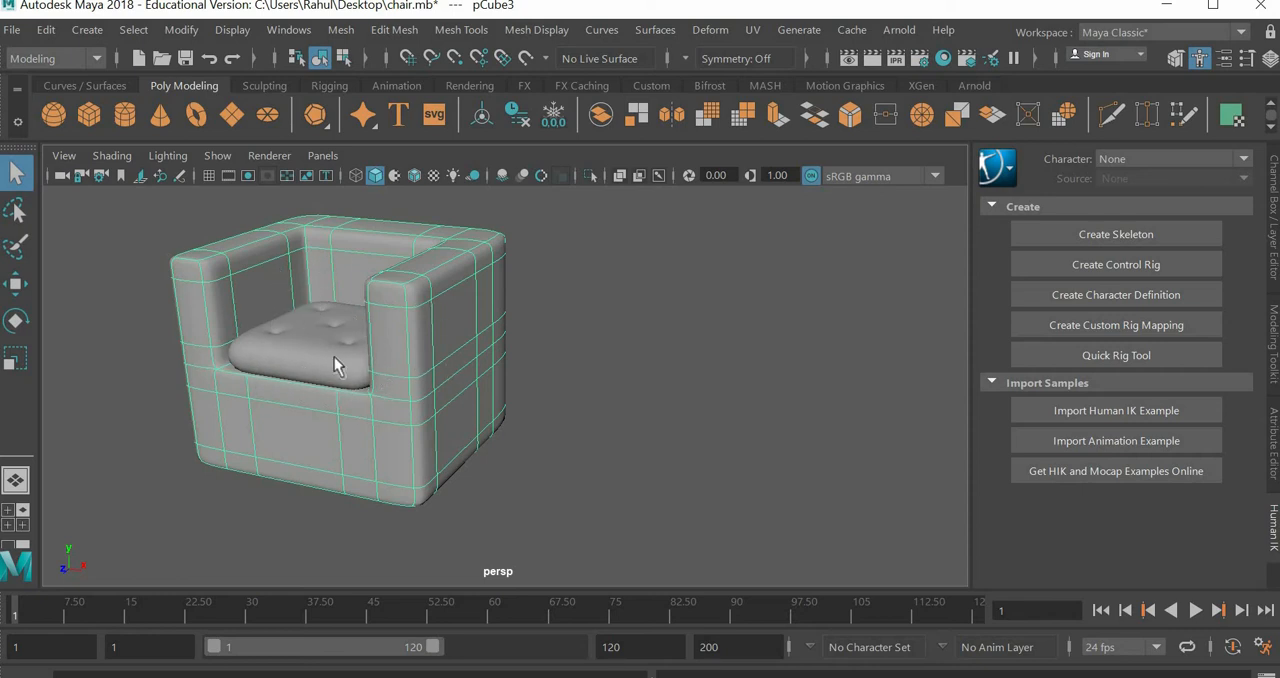
Step: Start a new scene without saving the changes to chair.mb and display the grid
left_click(12, 30)
left_click(103, 30)
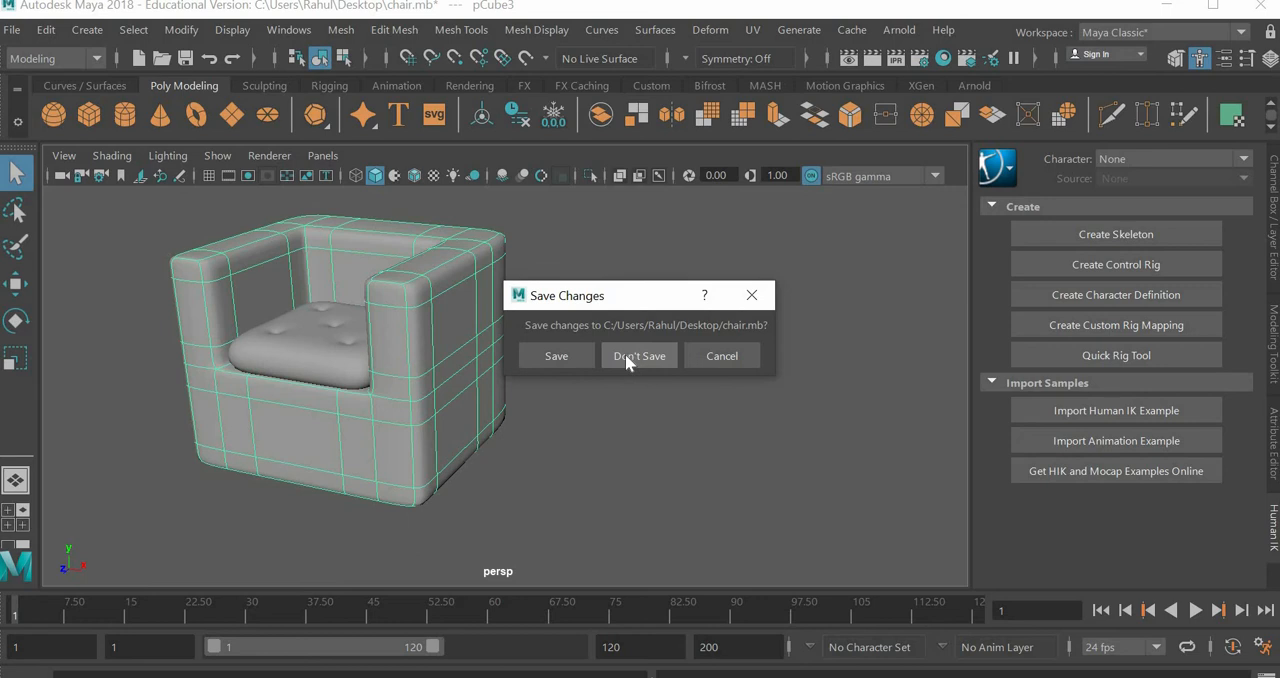
left_click(628, 358)
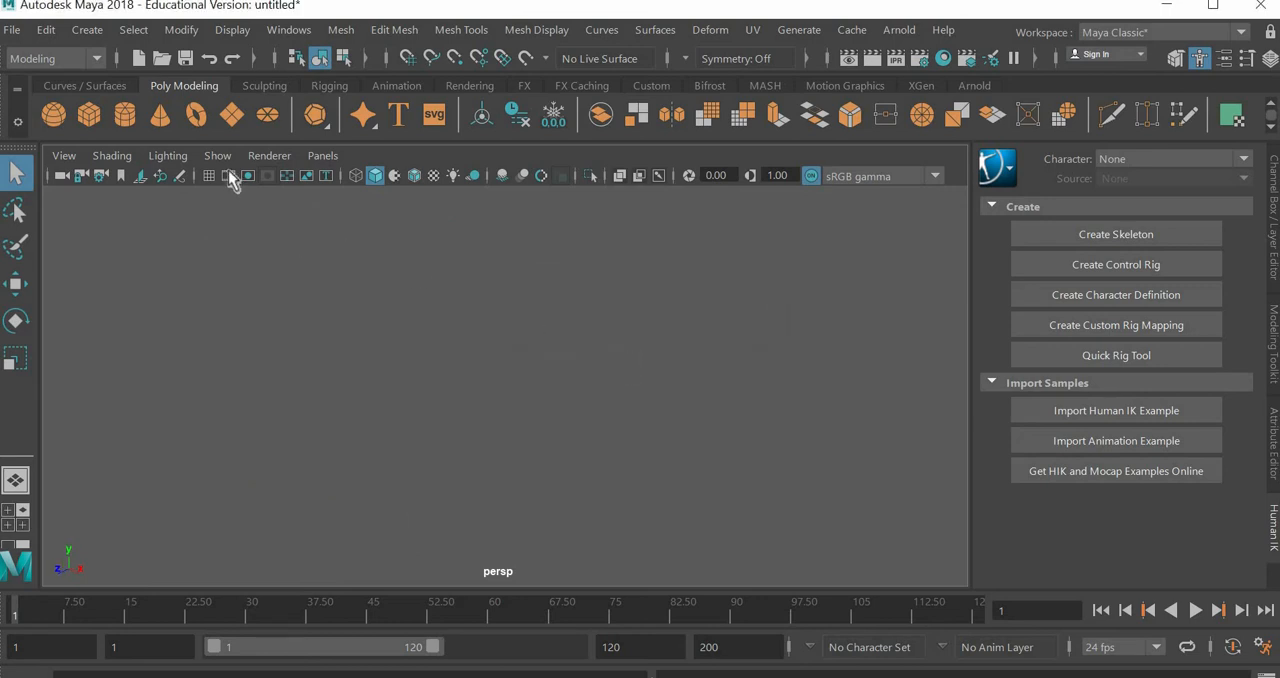
left_click(217, 156)
Step: Create a polygon cube and raise it vertically above the grid's centre
left_click(425, 107)
key("f")
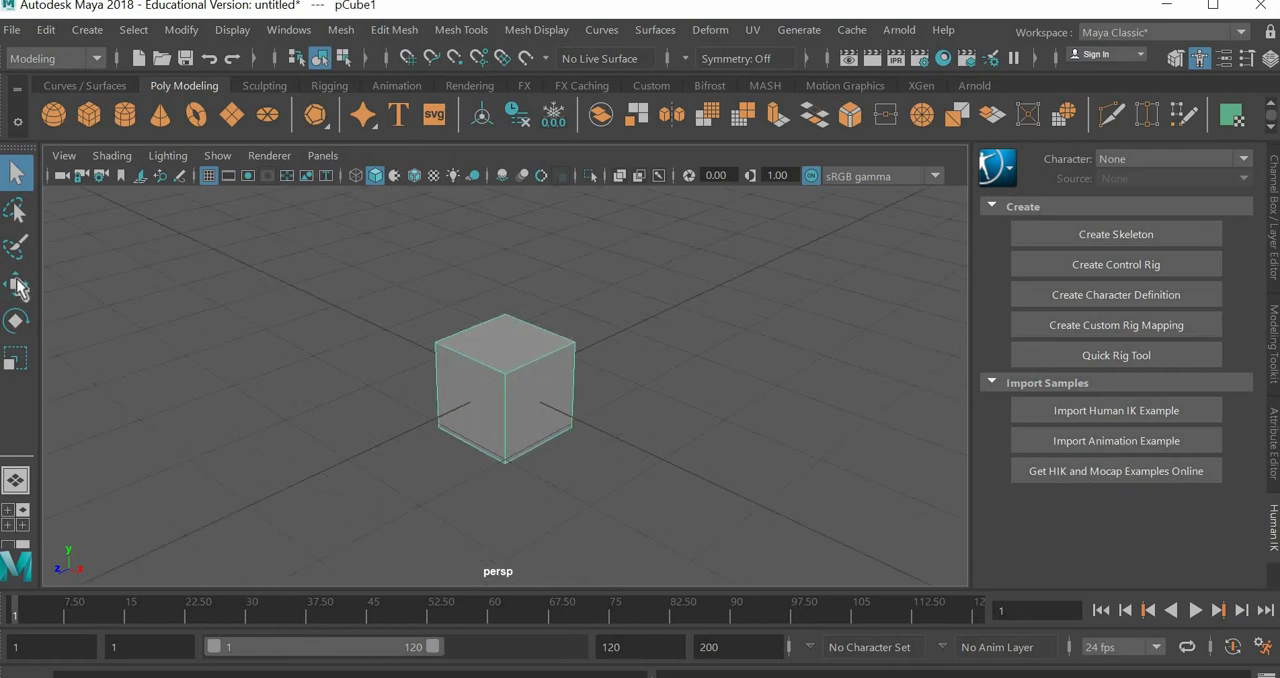
key("w")
left_click_drag(503, 327, 507, 281)
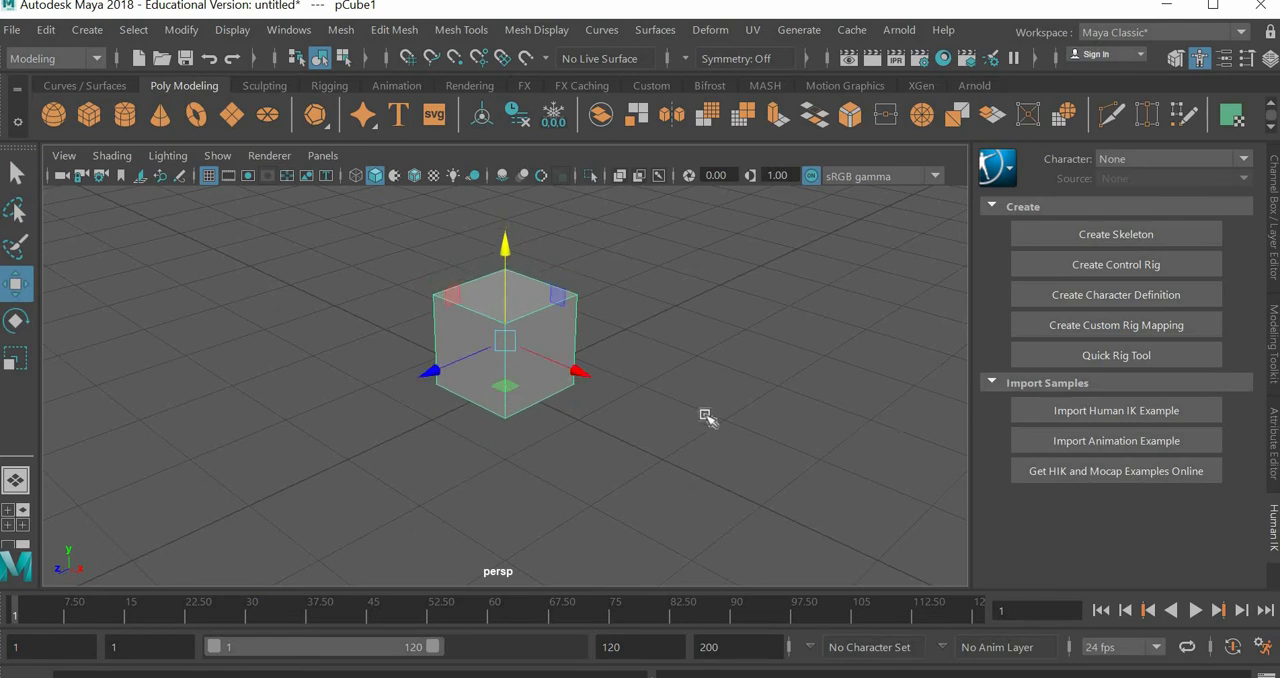
Step: Duplicate the cube and scale the copy narrower along the X axis
key("ctrl+d")
left_click(16, 362)
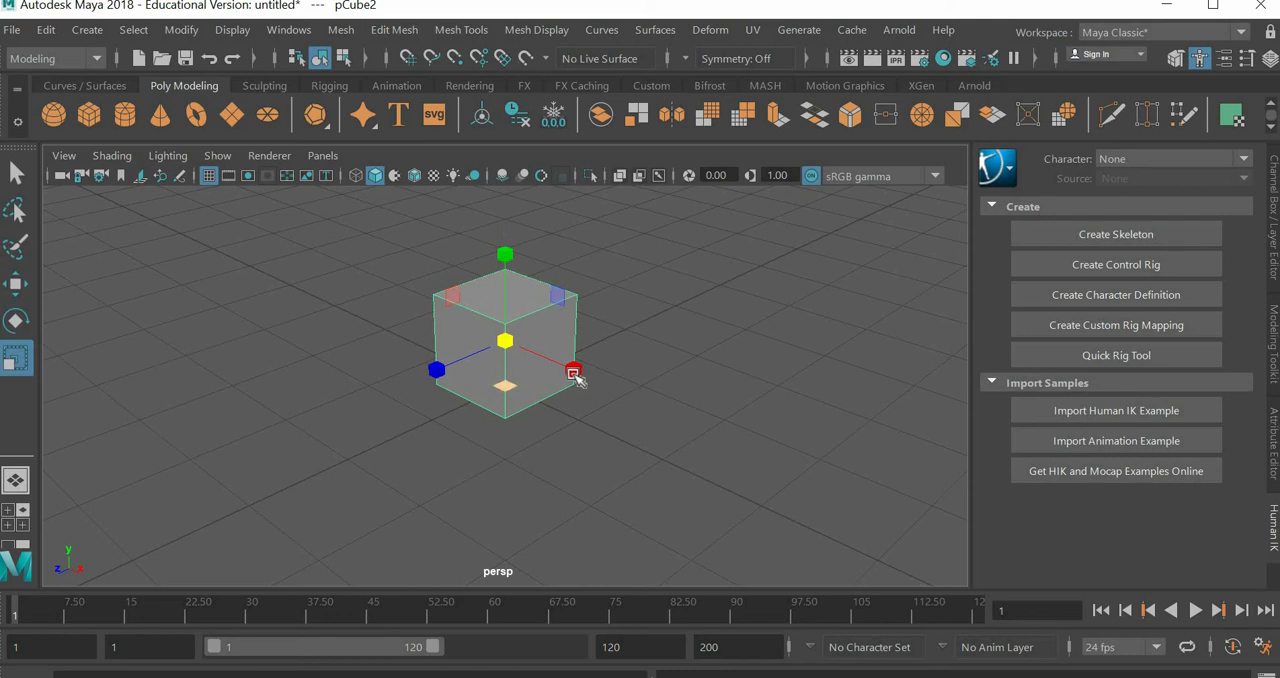
left_click_drag(568, 367, 547, 359)
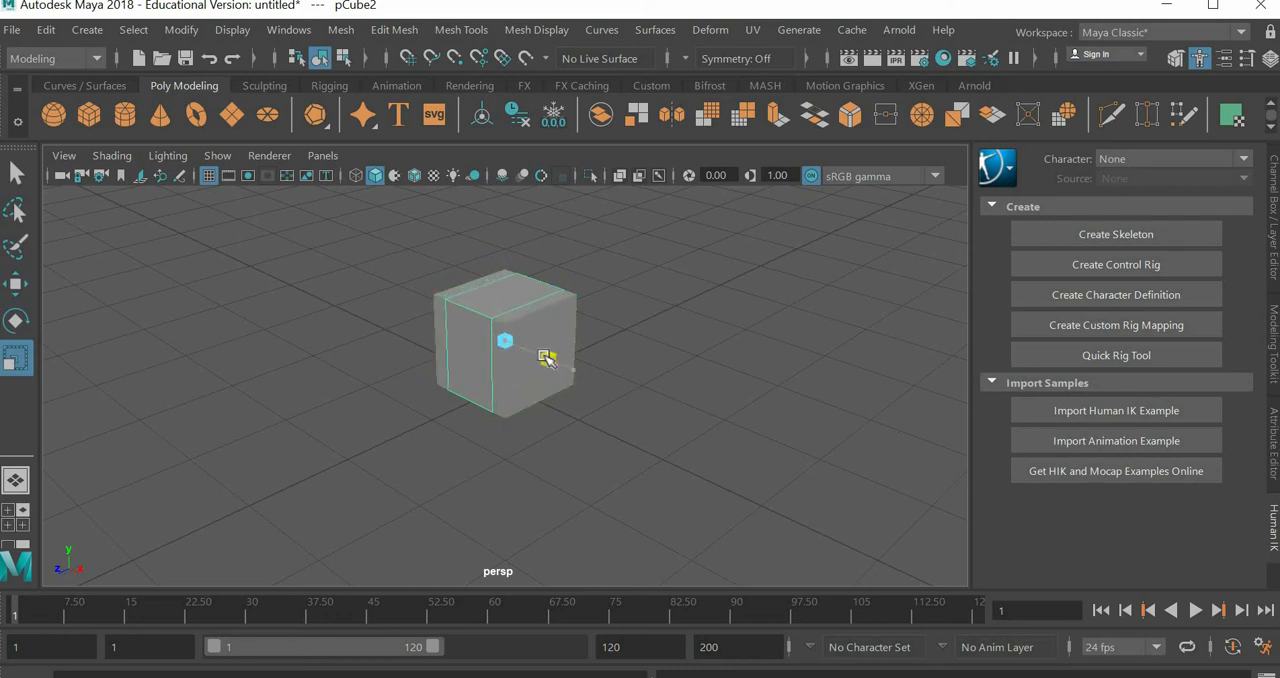
Step: Move the narrowed copy forward along Z and upward so it overlaps the upper front part of the original cube
left_click_drag(623, 375, 580, 402, "alt")
scroll(583, 397, "up", 5)
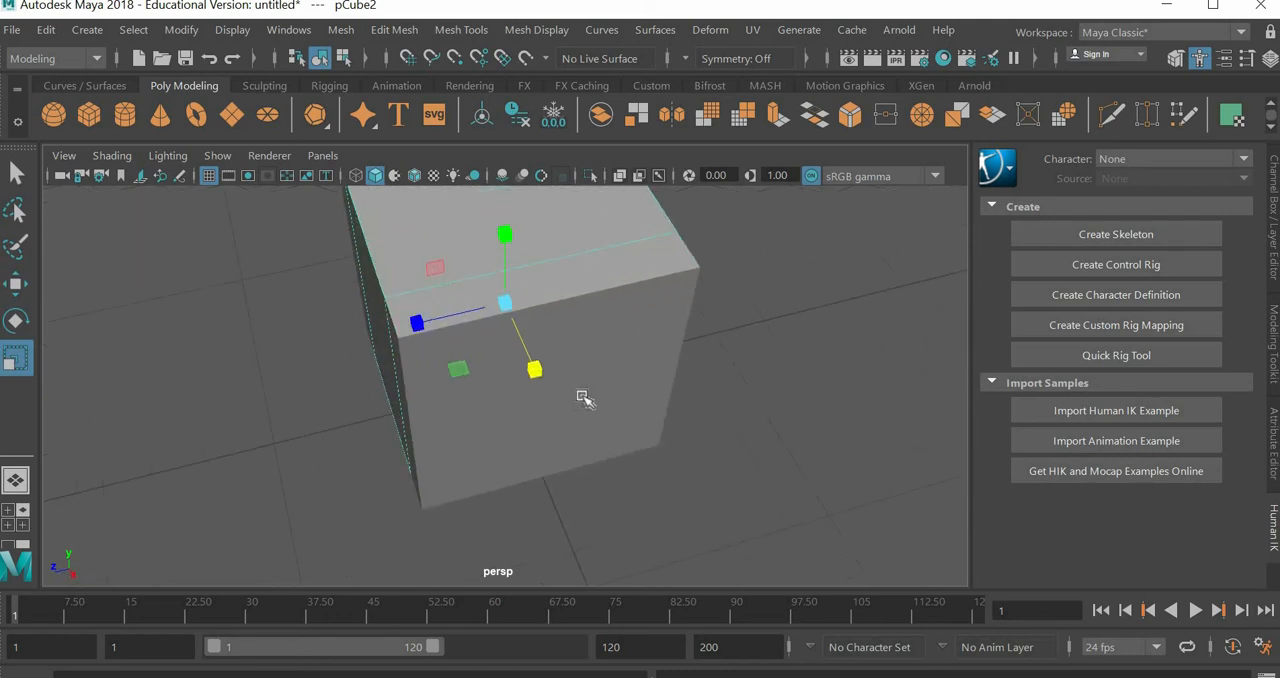
left_click_drag(608, 357, 590, 424, "alt")
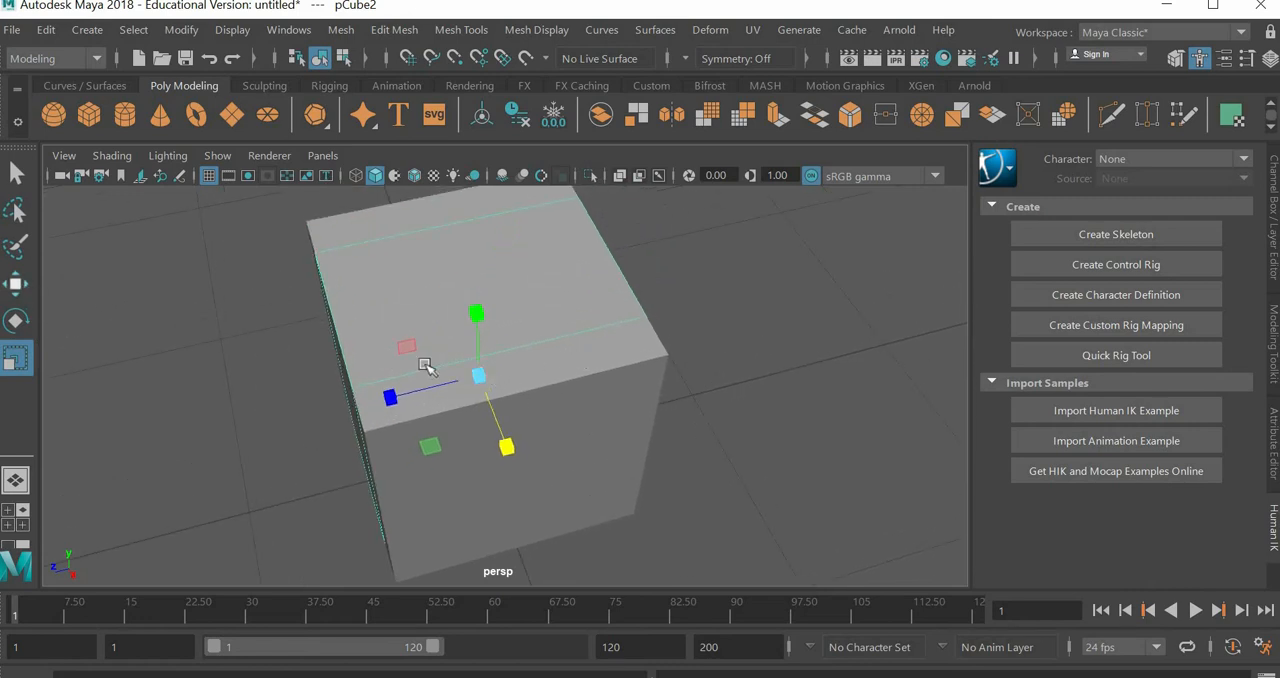
key("w")
left_click_drag(420, 390, 370, 398)
left_click_drag(428, 344, 438, 255)
left_click_drag(446, 409, 474, 382, "alt")
scroll(476, 390, "down", 2)
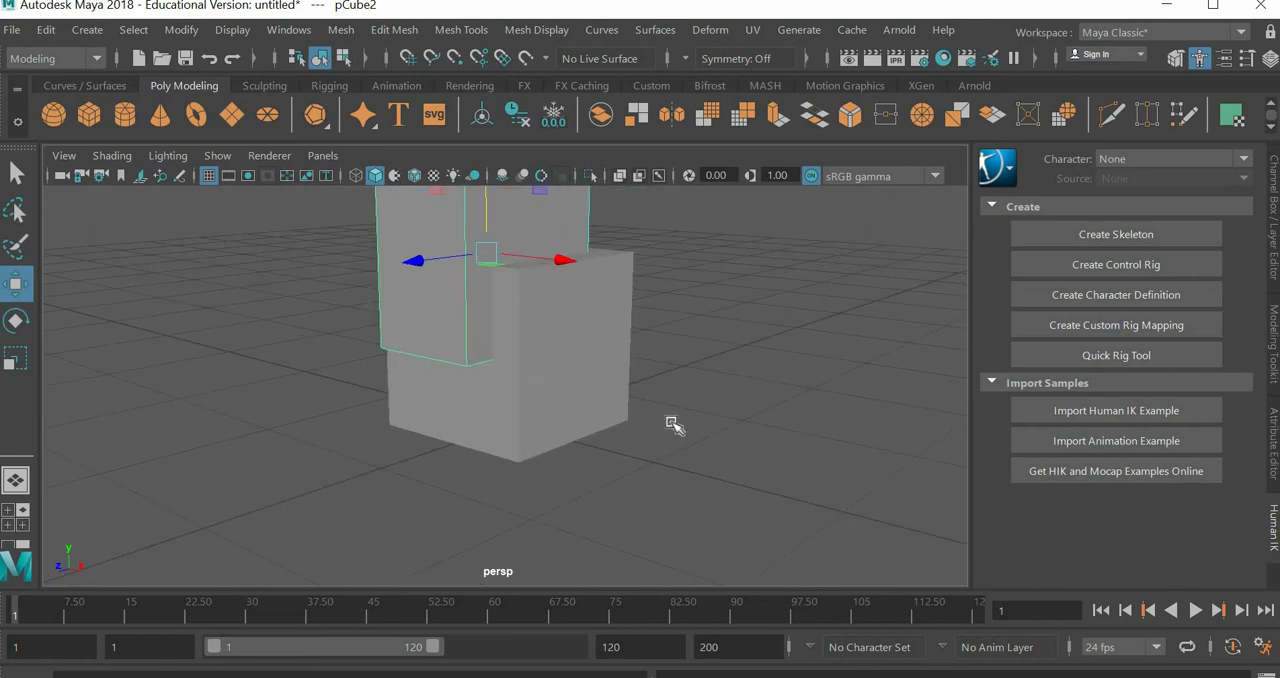
left_click_drag(609, 437, 714, 420, "alt")
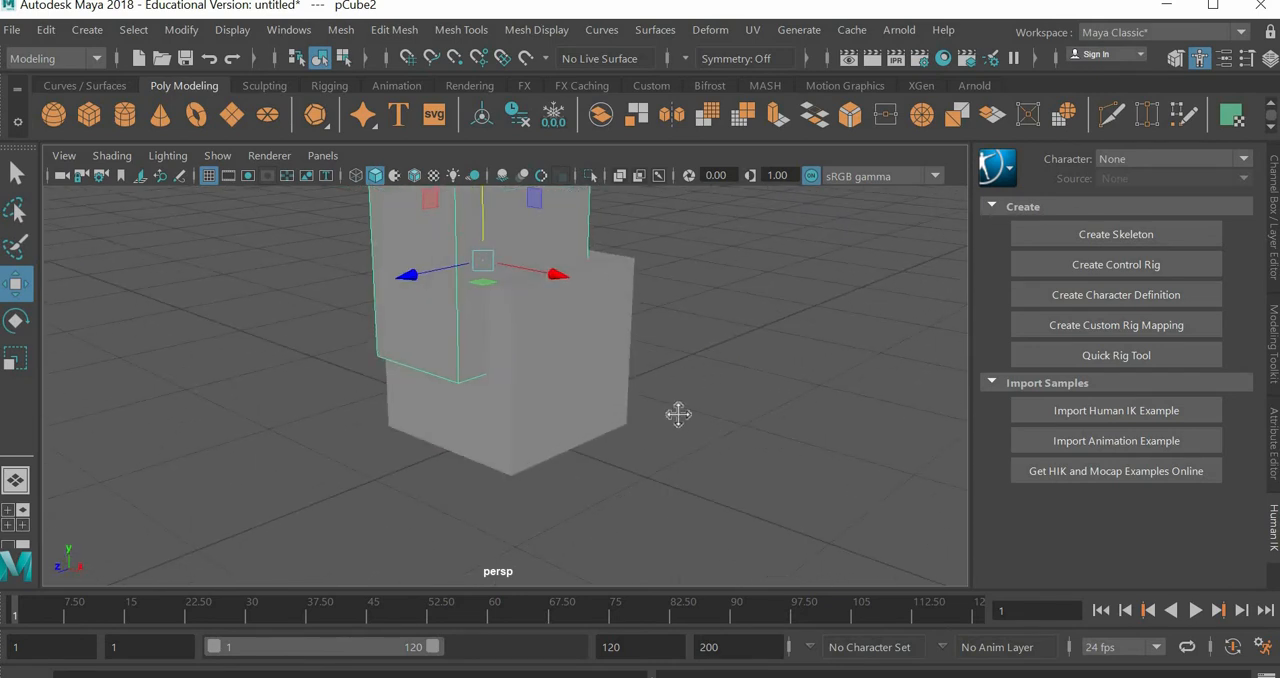
middle_click_drag(678, 414, 655, 470, "alt")
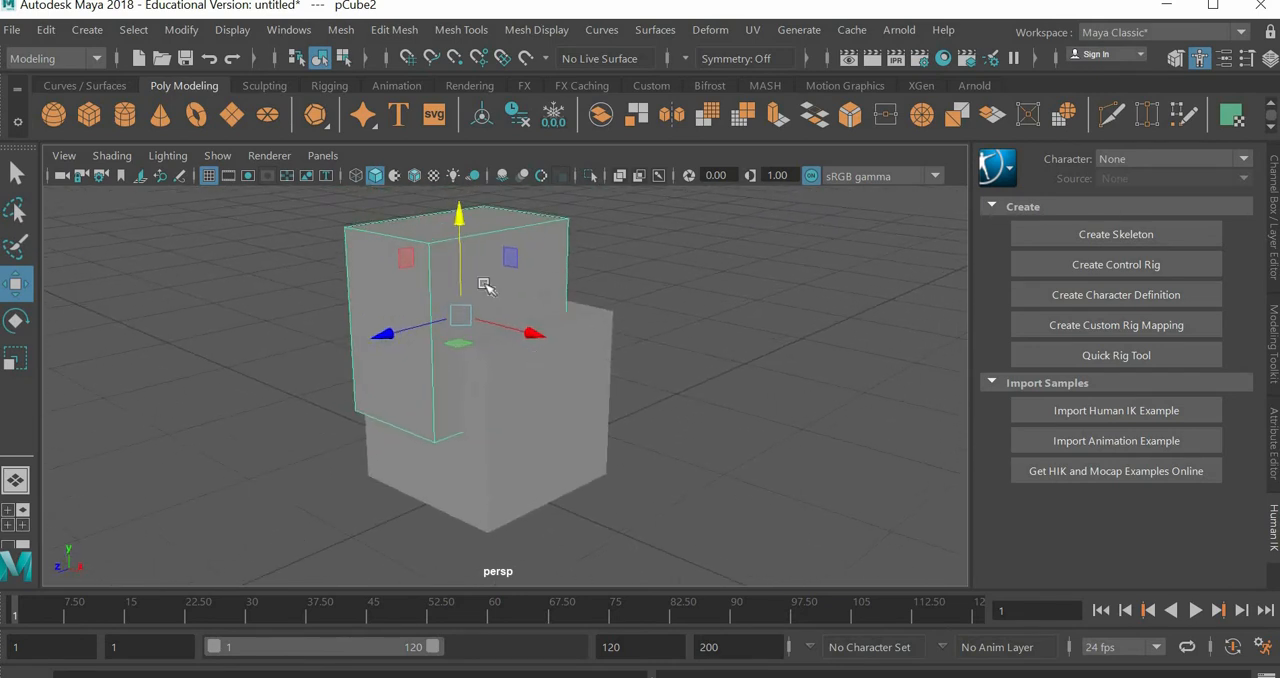
Step: Subtract the narrowed copy from the original cube with a Boolean Difference to carve out the chair's seat opening
left_click(586, 422)
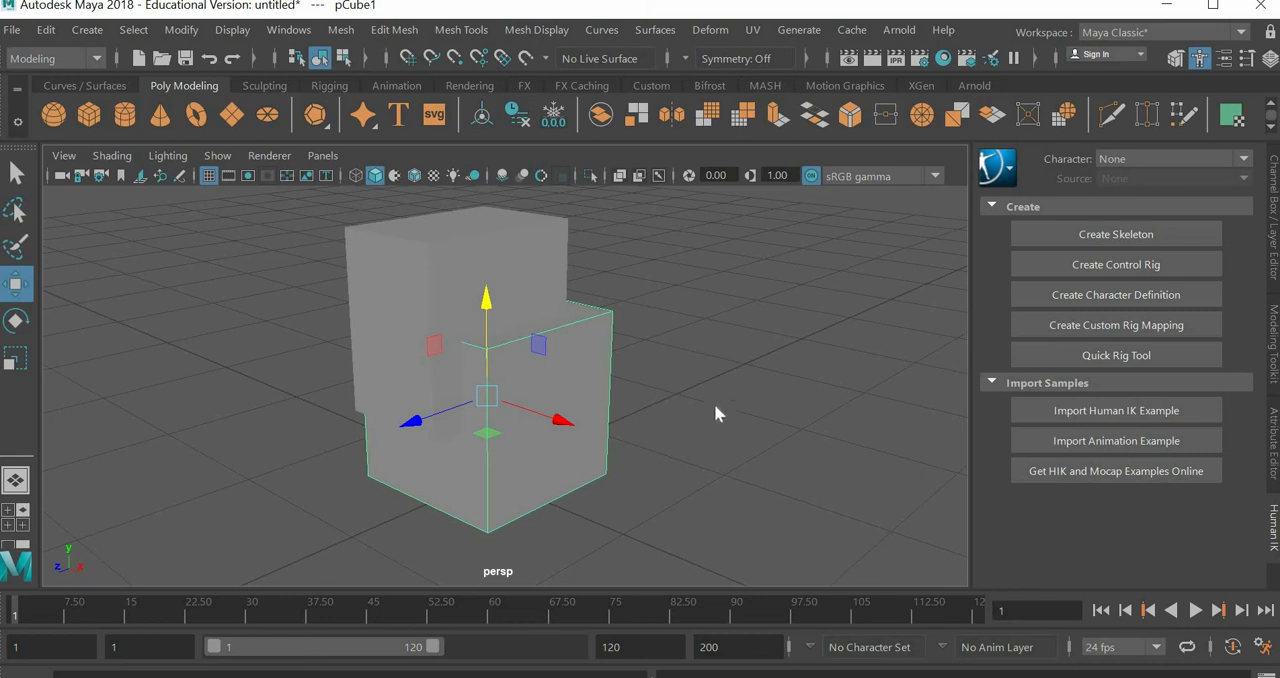
key("ctrl+z")
left_click_drag(635, 432, 611, 437, "alt")
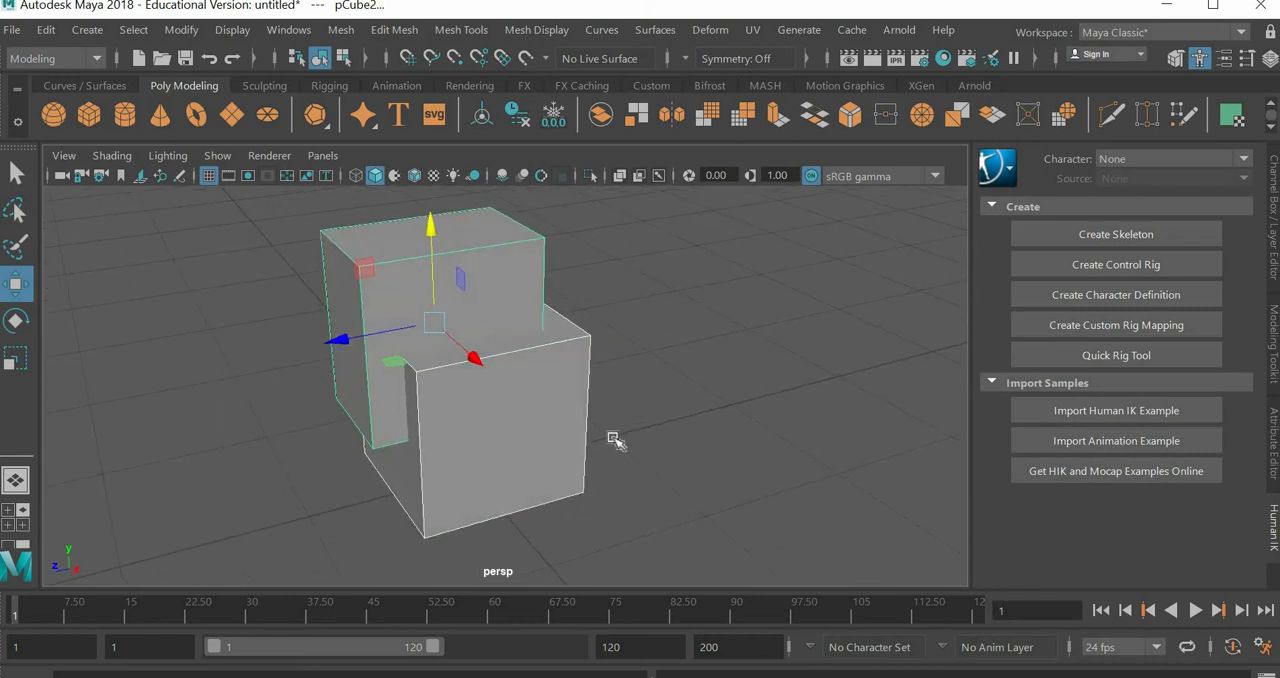
left_click(341, 30)
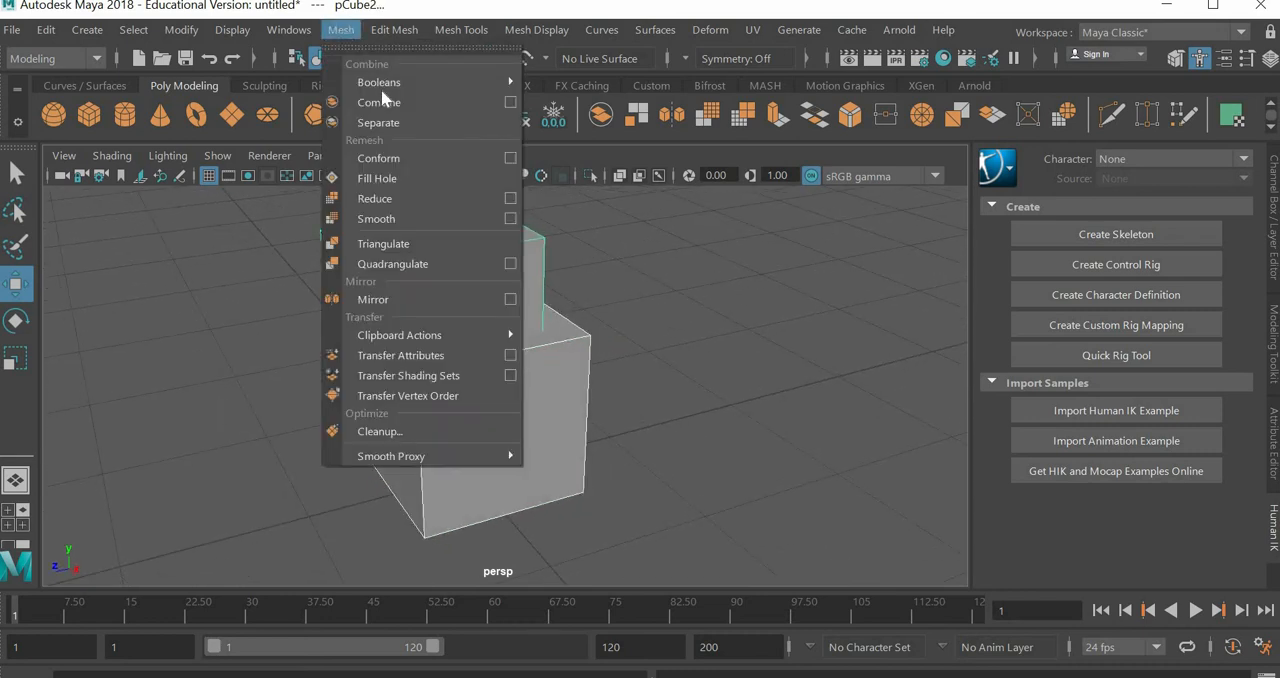
mouse_move(386, 86)
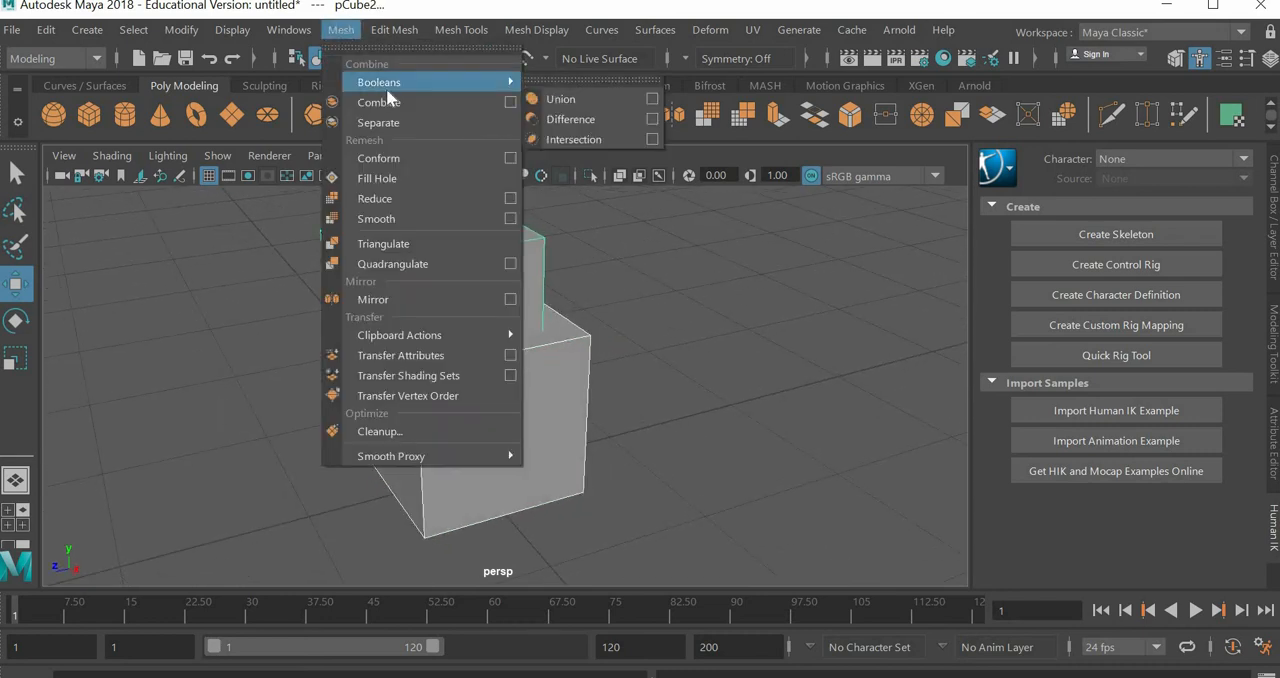
left_click(587, 126)
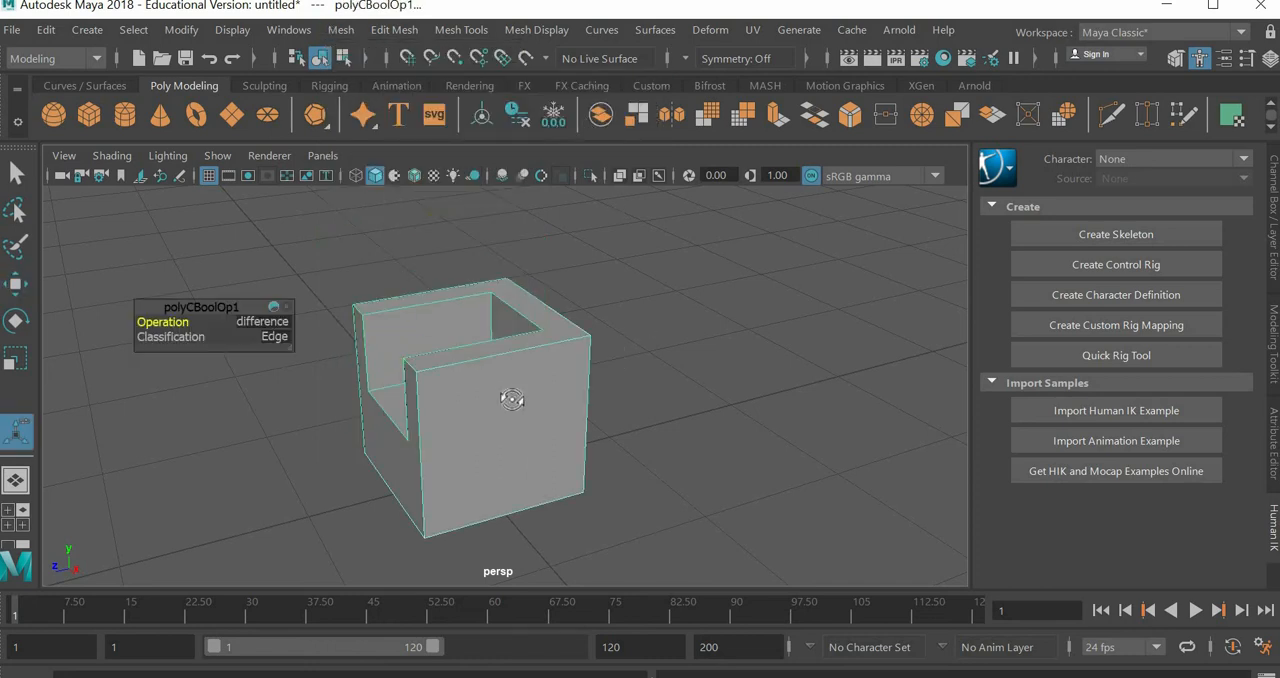
Step: Create another polygon cube and move it clear of the carved chair body
left_click_drag(511, 399, 568, 399, "alt")
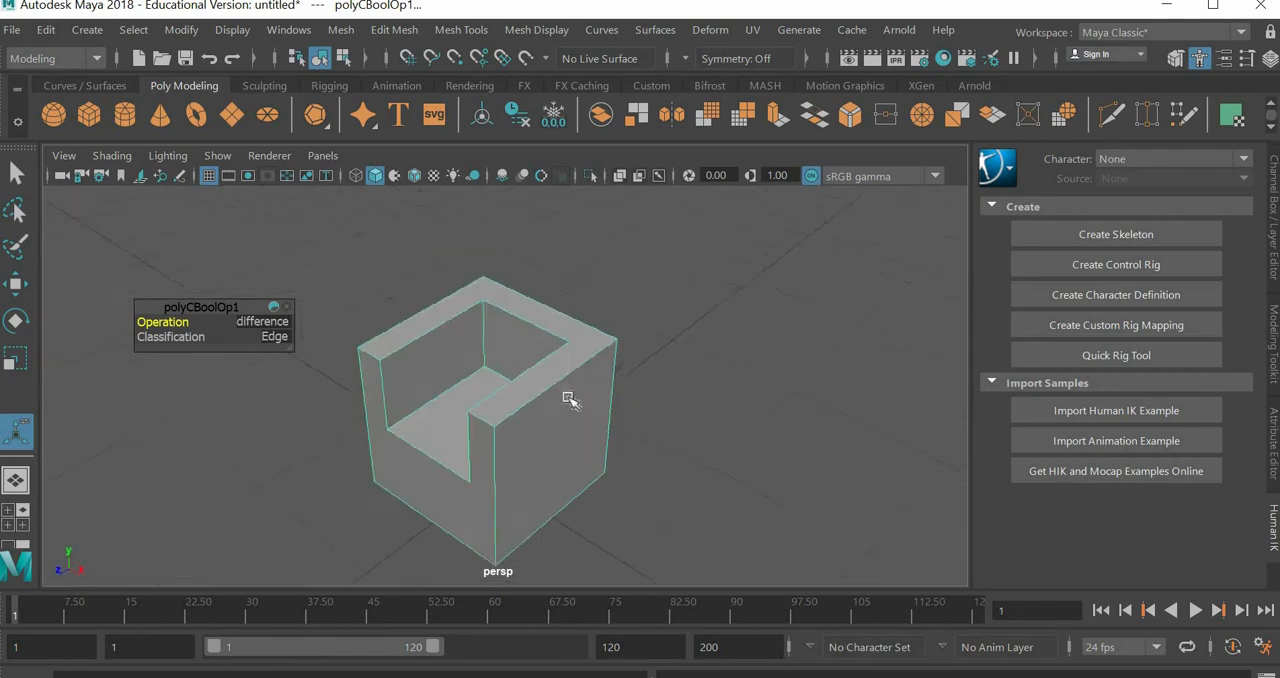
middle_click_drag(562, 430, 526, 369, "alt")
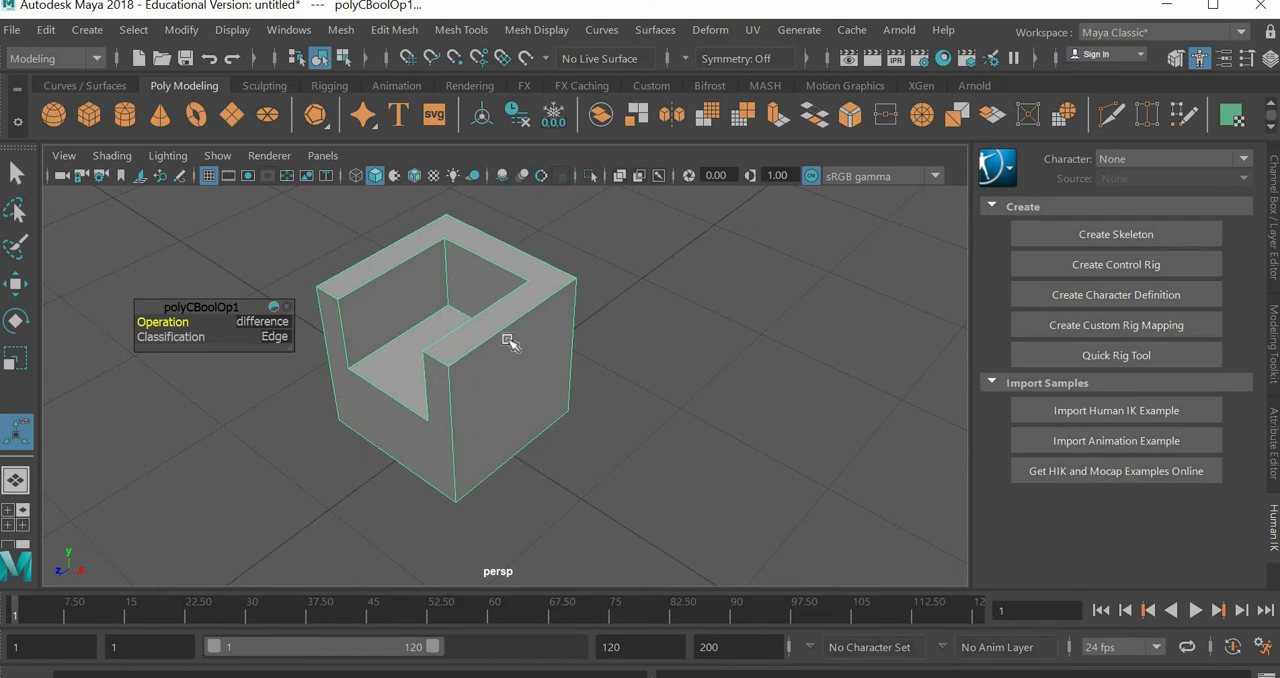
left_click(84, 112)
left_click(20, 290)
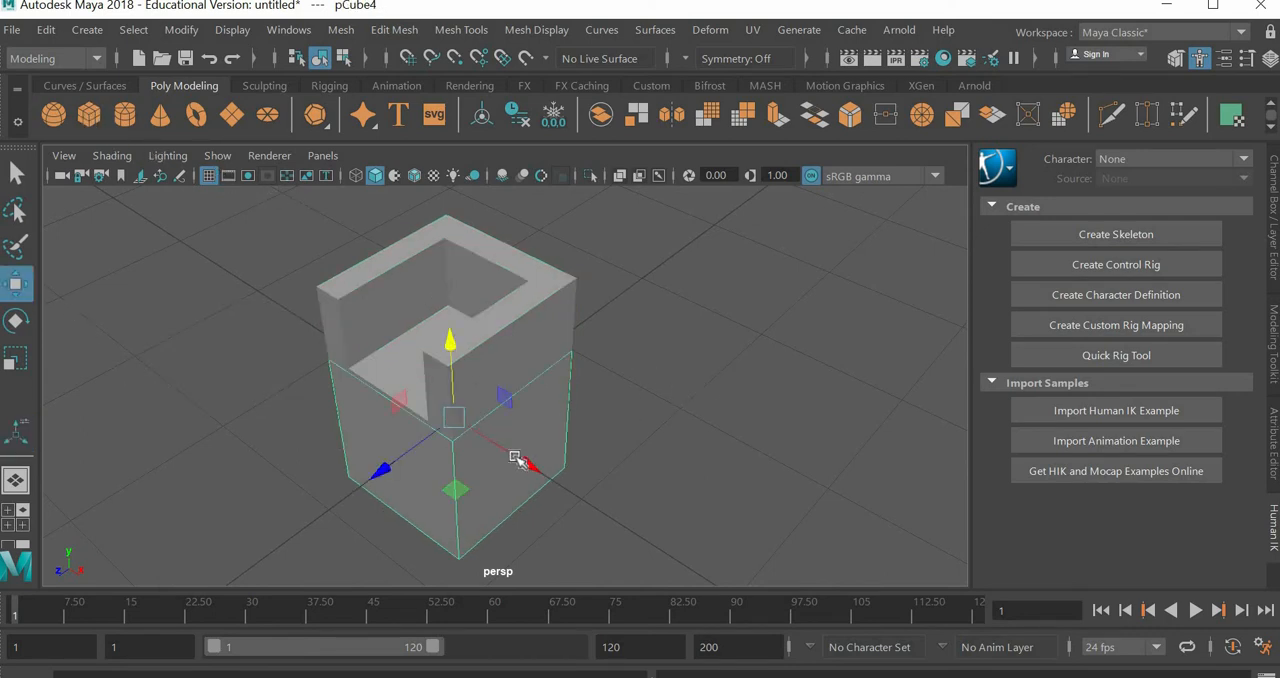
left_click_drag(518, 458, 744, 443)
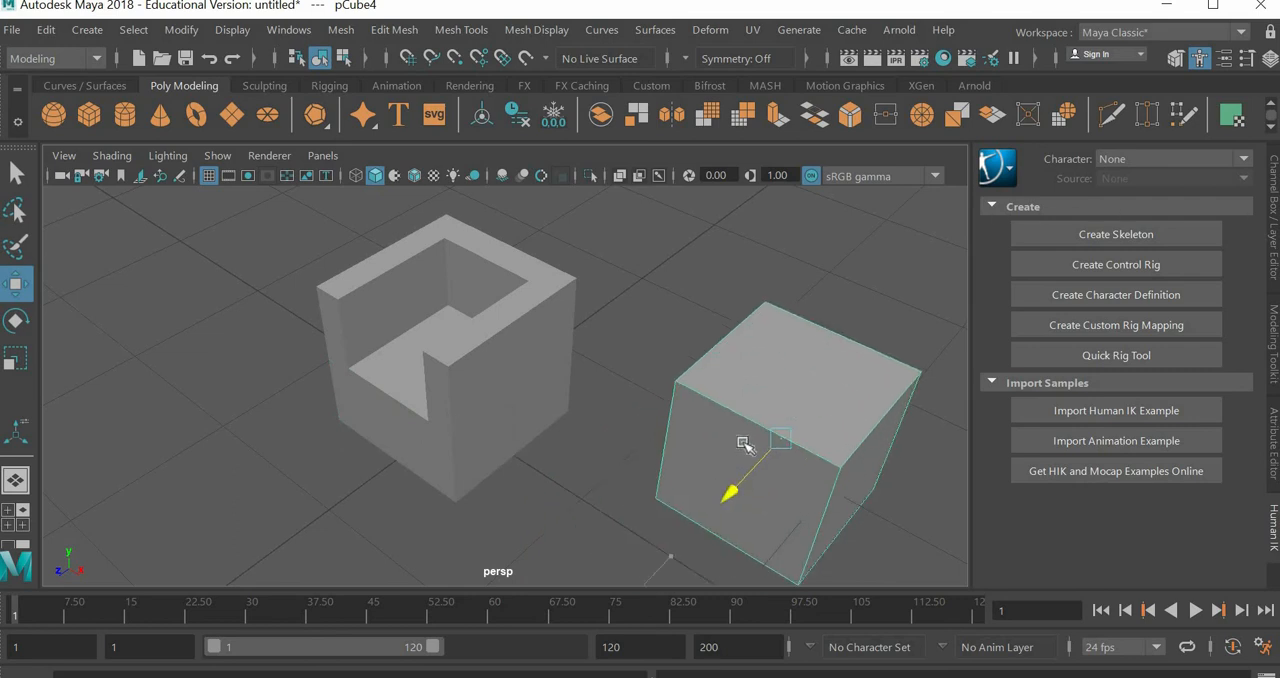
Step: Create a polygon sphere, scaled down uniformly, and move it into the top of the separate cube
left_click(53, 114)
left_click(15, 358)
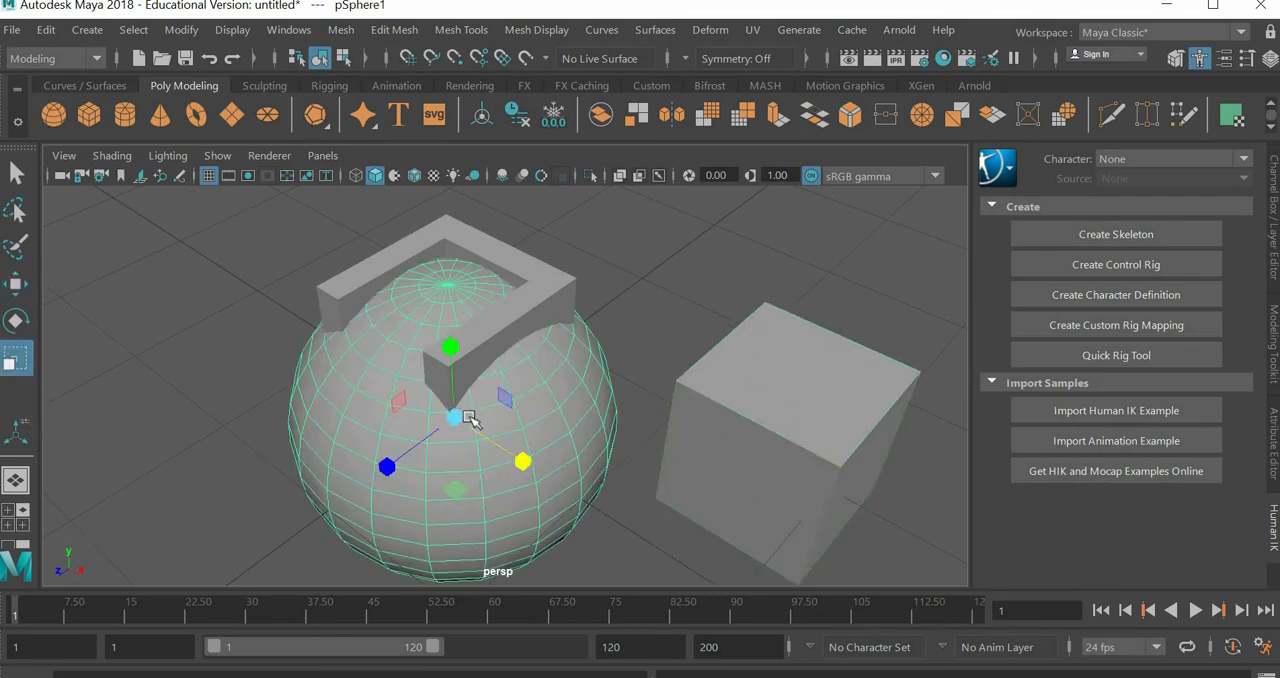
left_click_drag(433, 431, 318, 480)
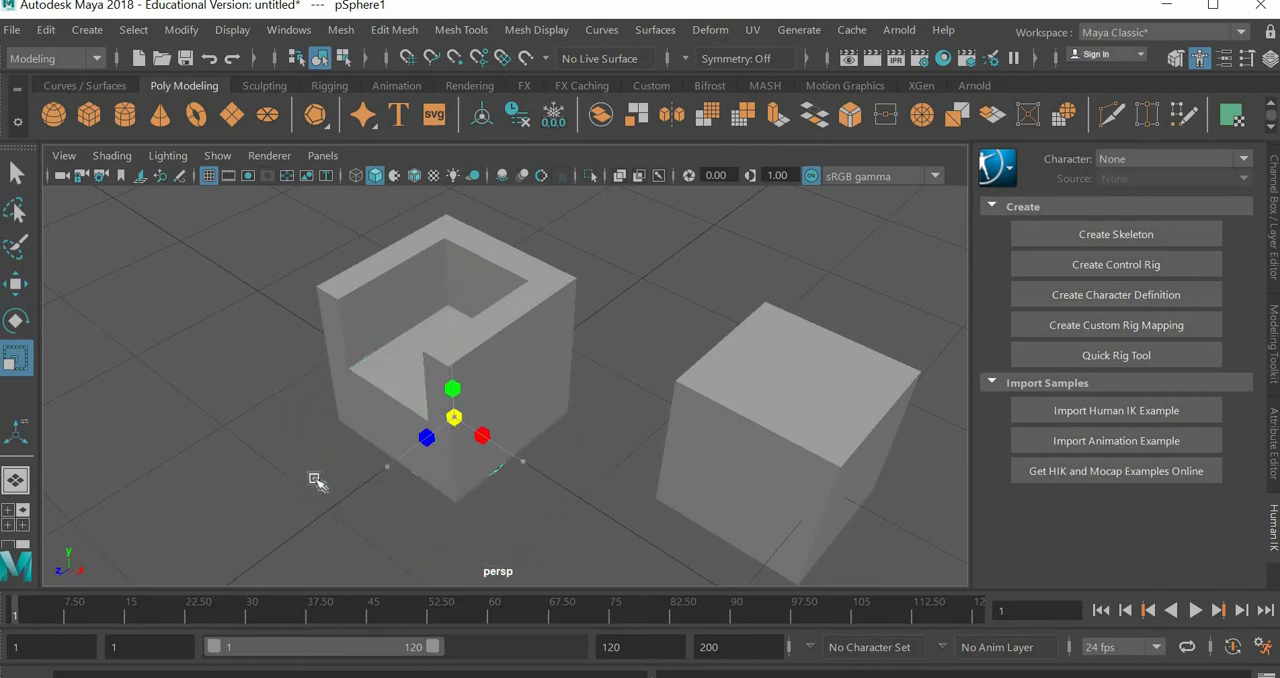
left_click(15, 286)
left_click_drag(450, 421, 785, 392)
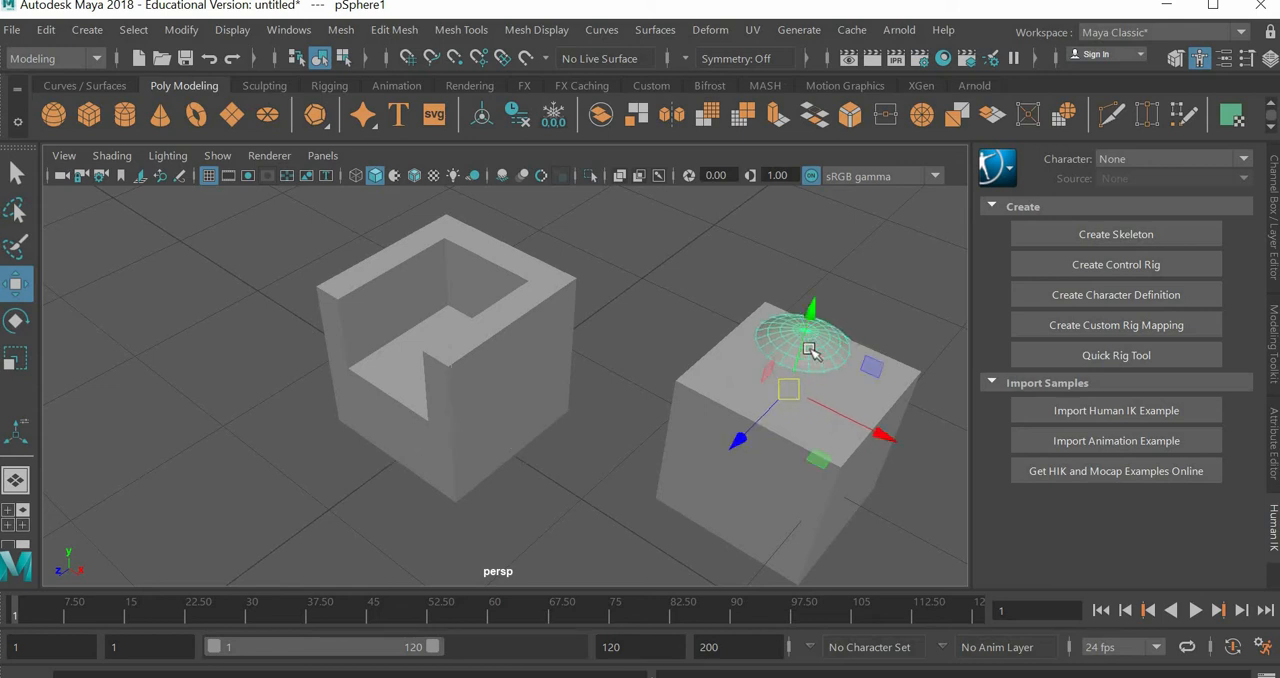
Step: Stretch the sphere along the X axis and position it so it pokes through the cube's two sides and top face
left_click(15, 358)
left_click_drag(880, 434, 979, 492)
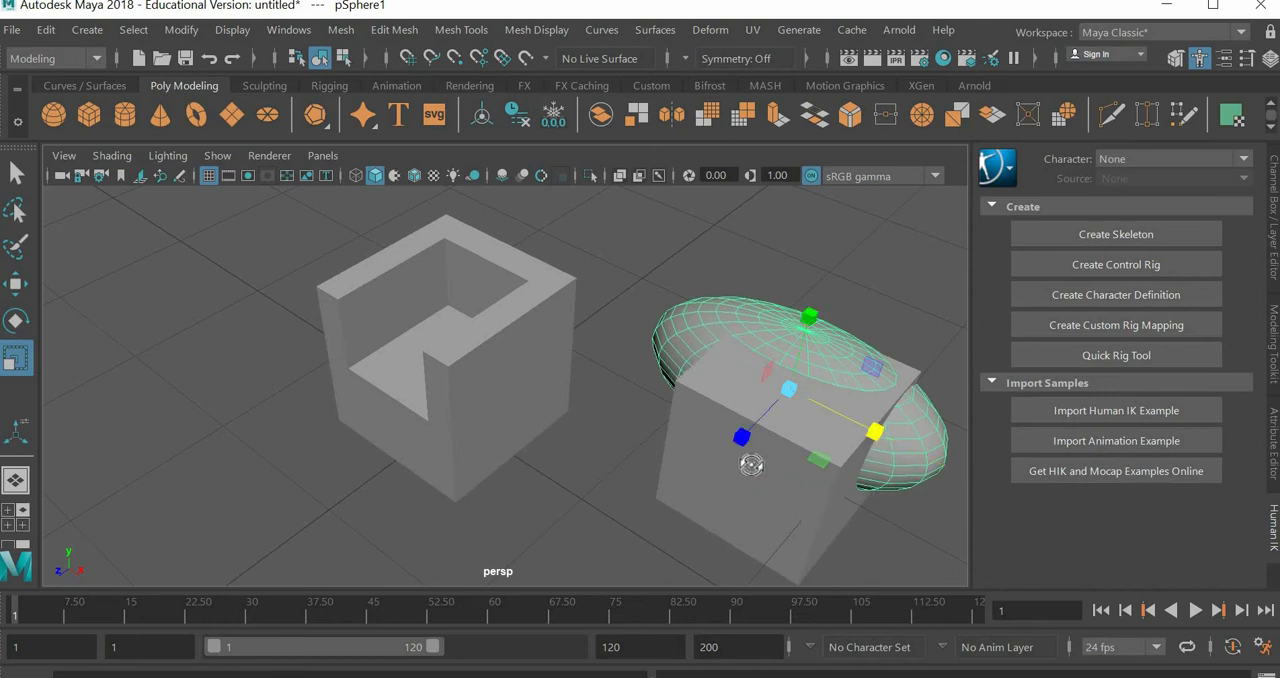
left_click_drag(752, 464, 585, 412, "alt")
left_click(15, 290)
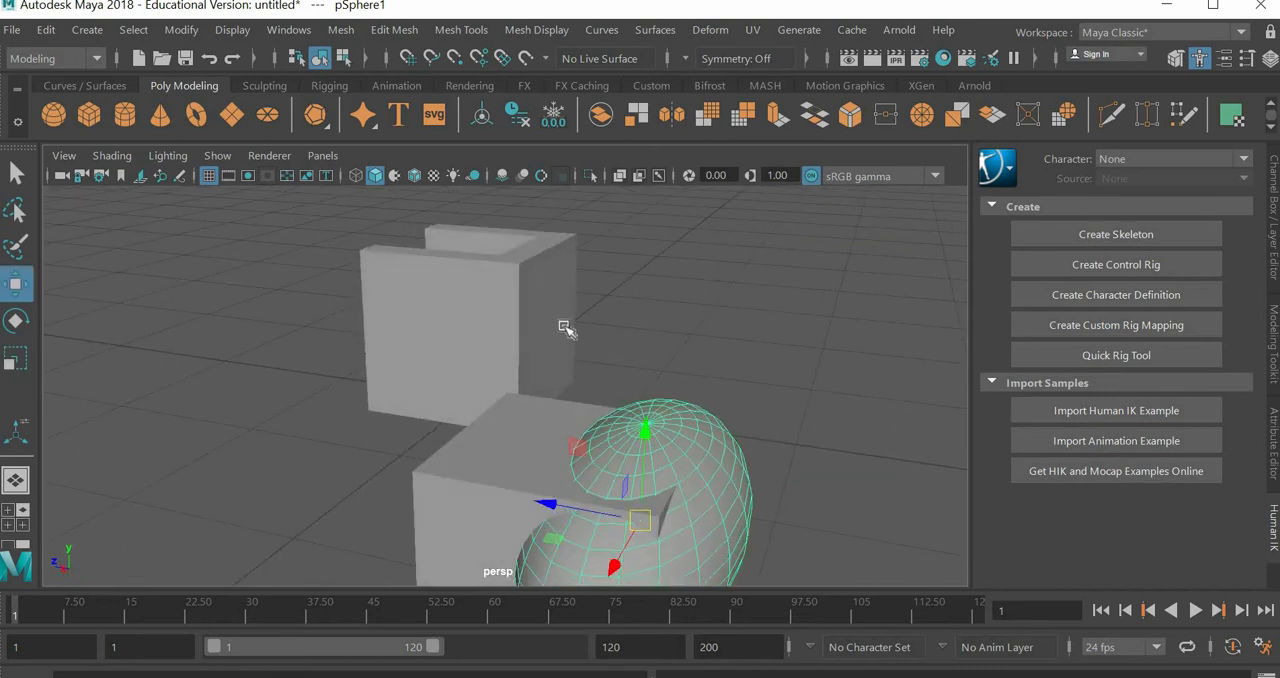
scroll(531, 424, "down", 3)
left_click_drag(528, 466, 481, 458)
left_click_drag(591, 477, 366, 415, "alt")
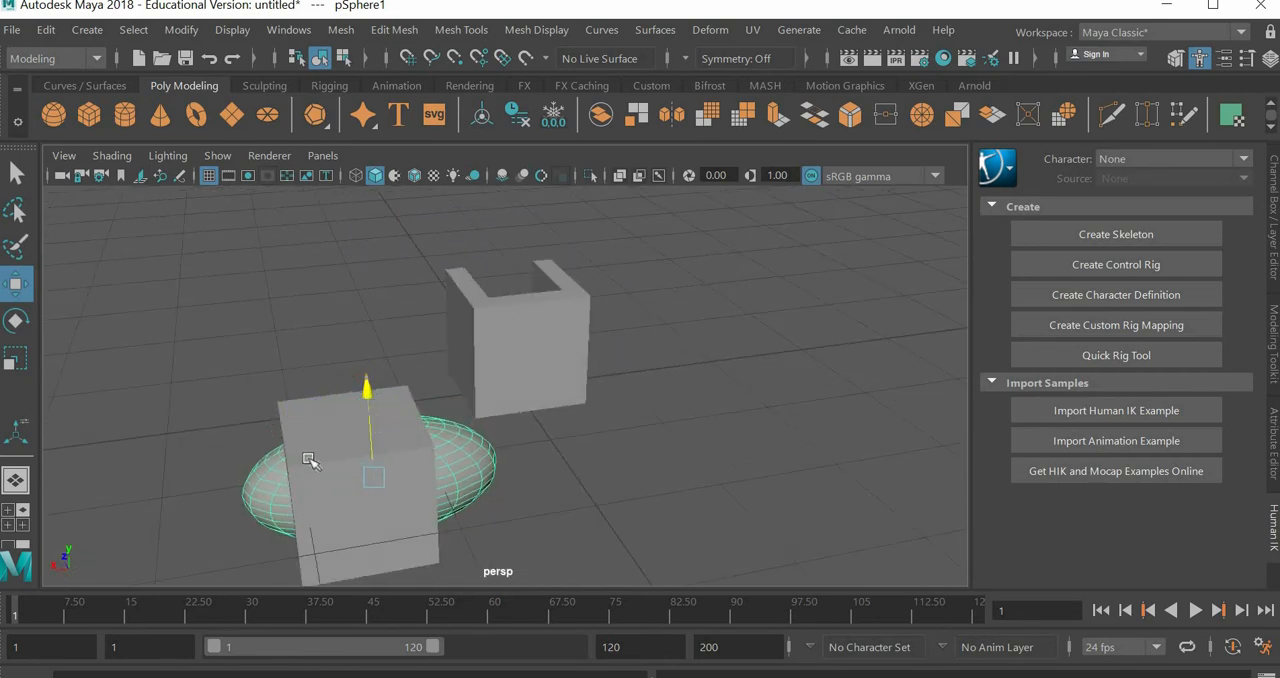
left_click_drag(270, 492, 251, 492)
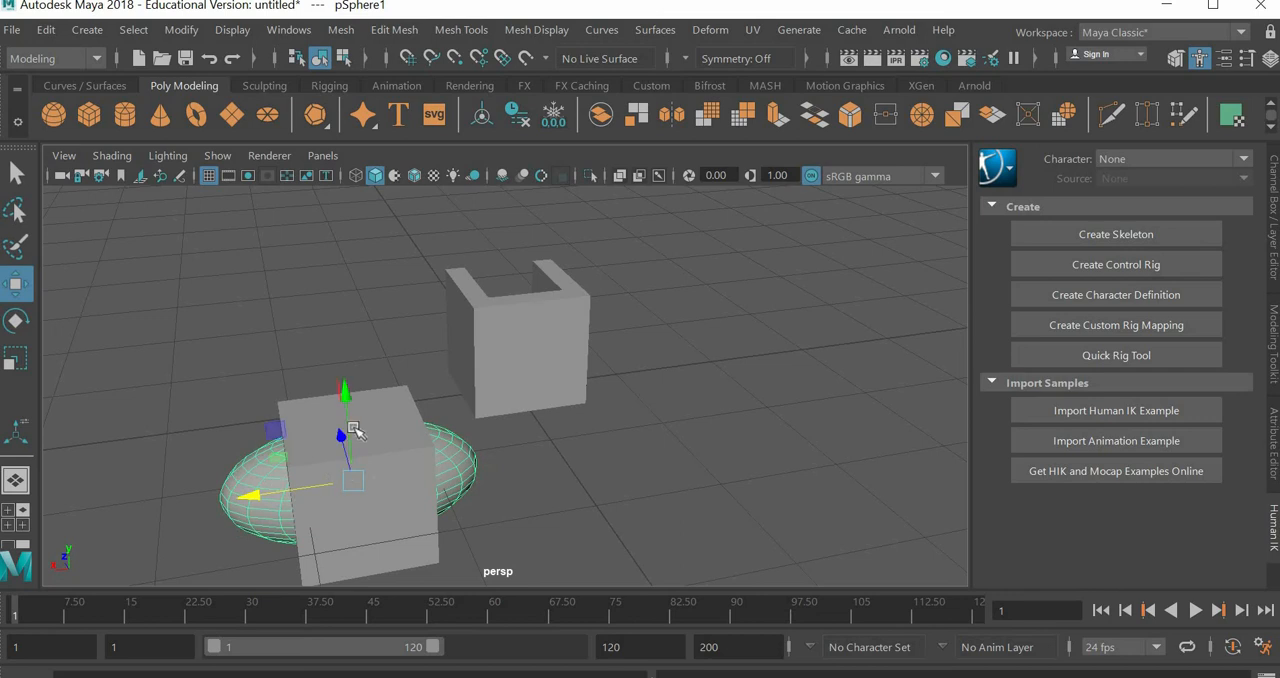
left_click_drag(353, 413, 353, 414)
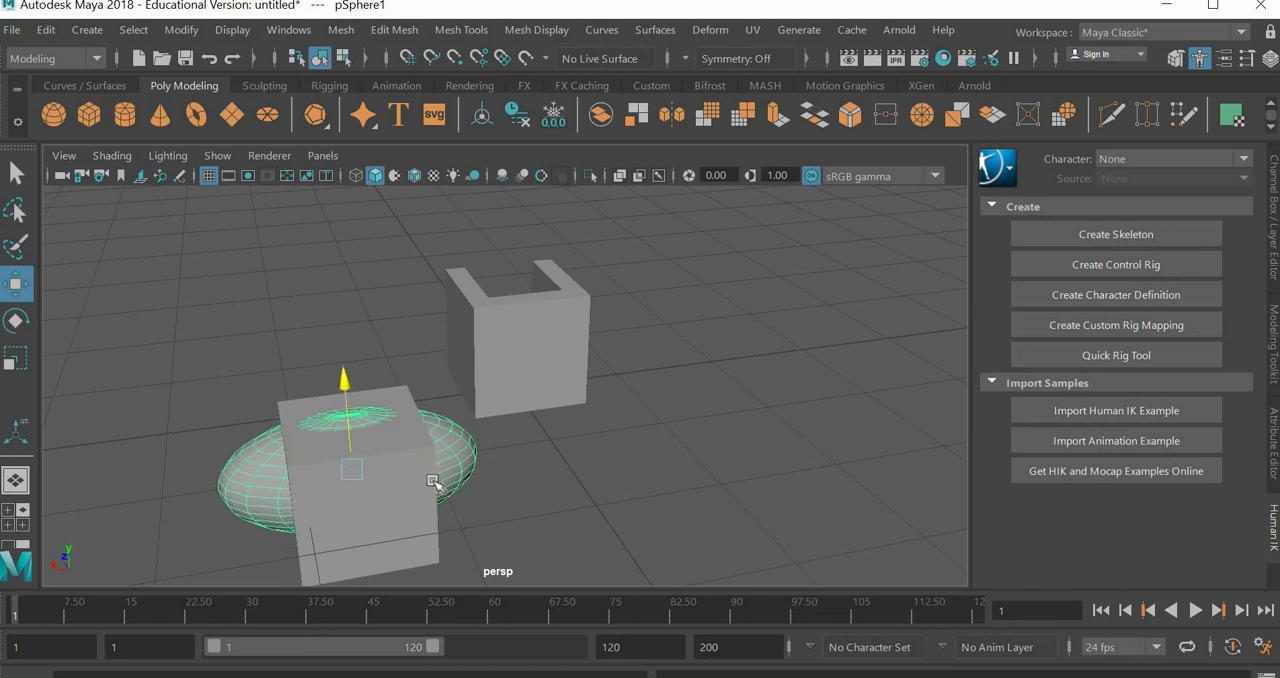
Step: Subtract the stretched sphere from the separate cube with a Boolean Difference
left_click_drag(517, 469, 414, 504, "alt")
scroll(414, 504, "up", 3)
middle_click_drag(458, 418, 530, 280, "alt")
left_click(517, 480)
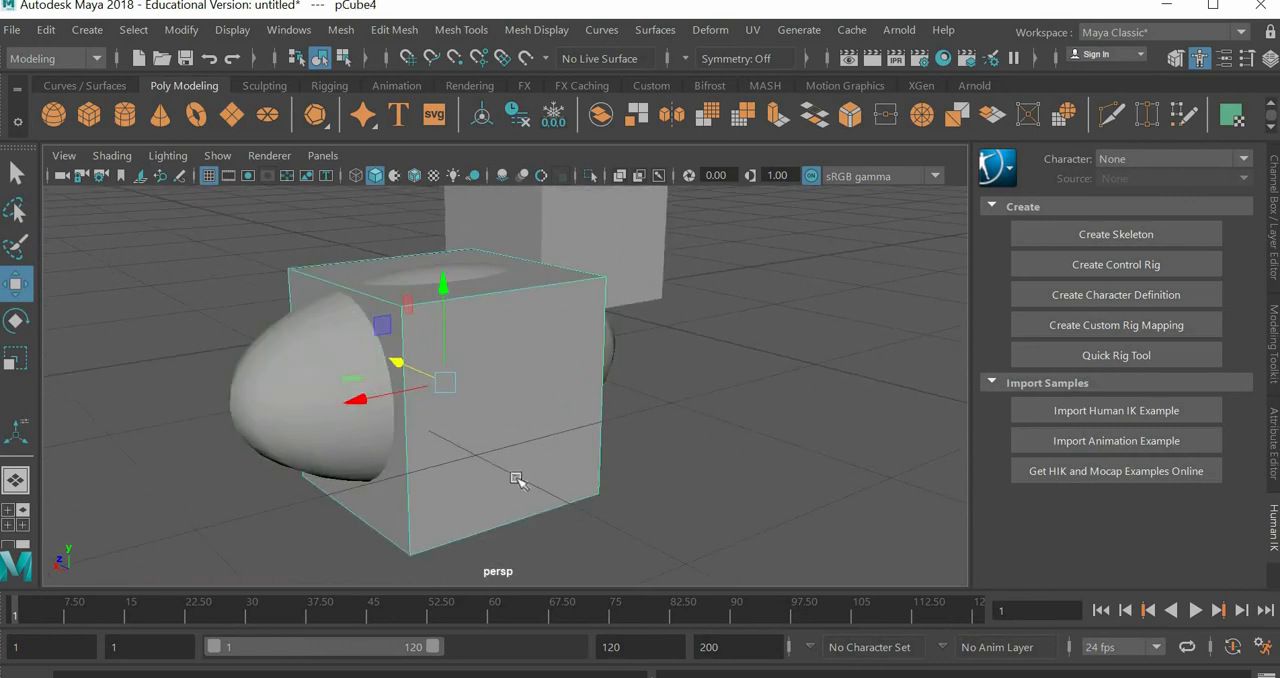
left_click(307, 405)
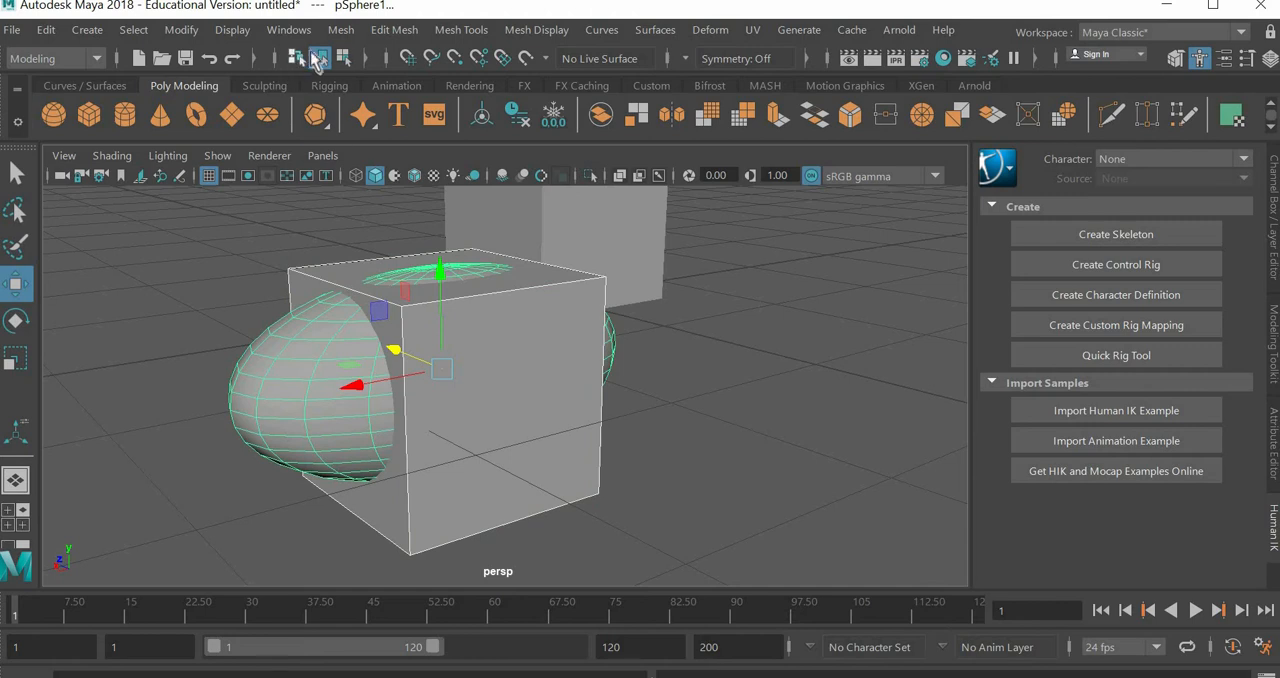
left_click(341, 30)
mouse_move(430, 82)
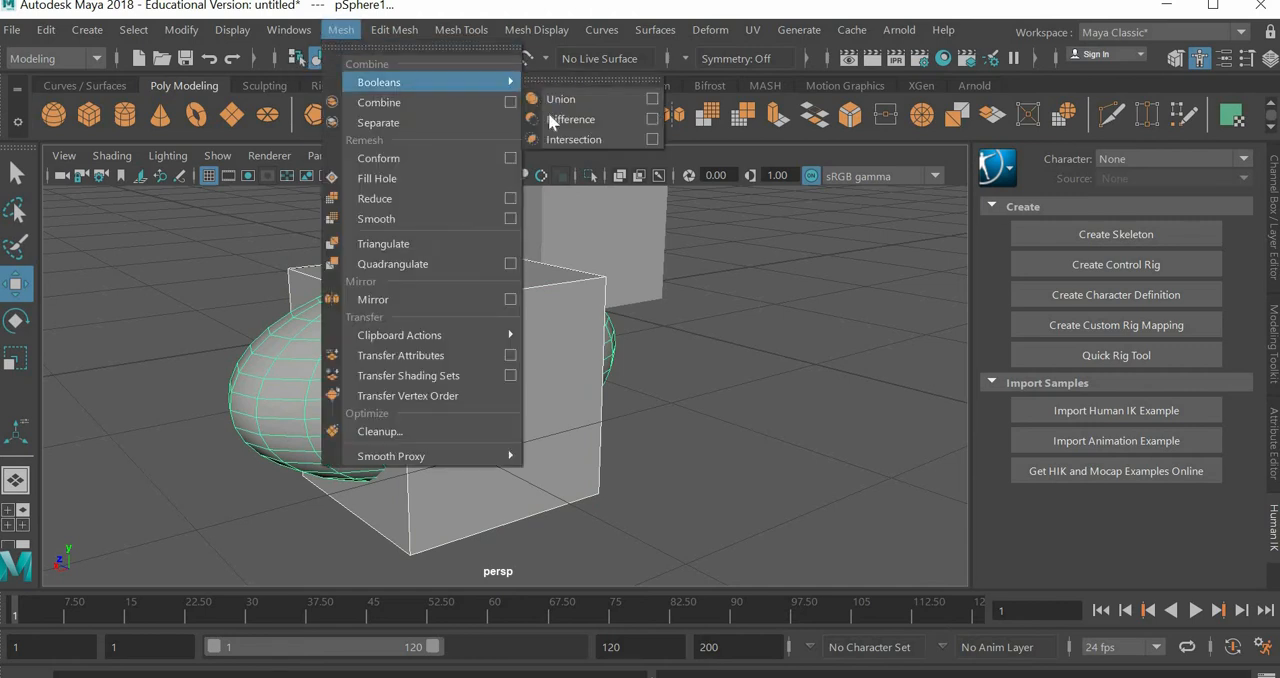
left_click(548, 118)
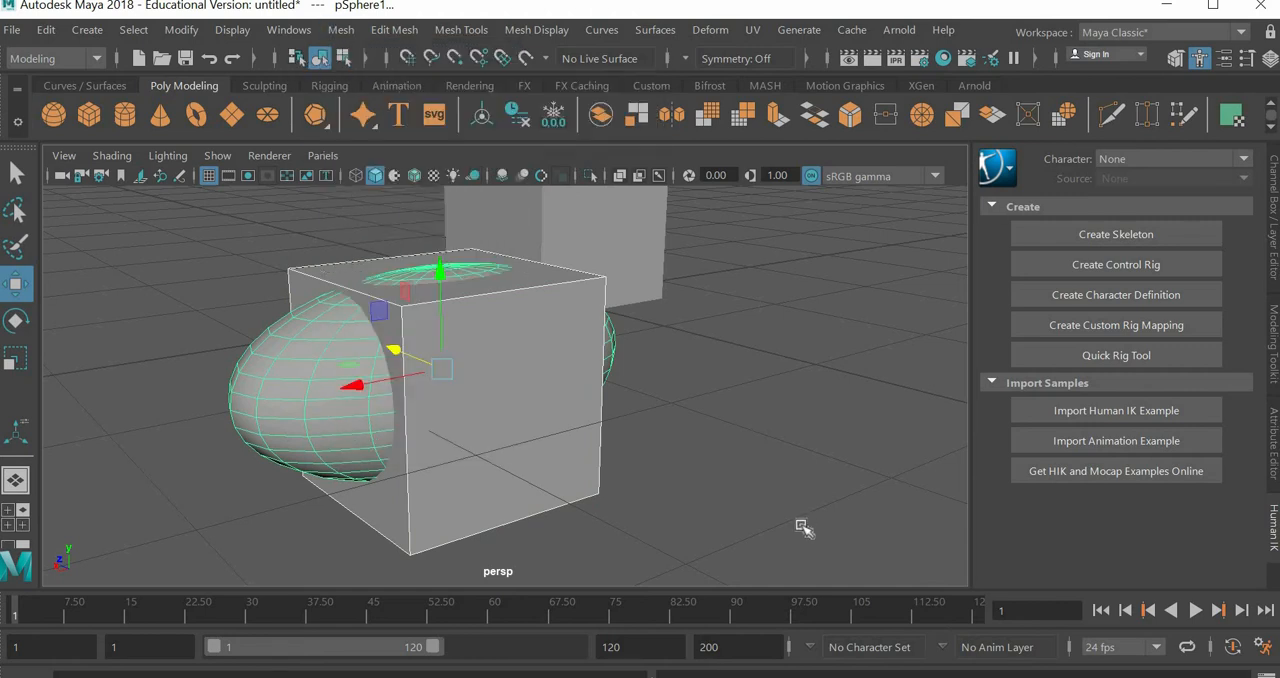
Step: Examine the sphere-shaped cutout in the separate cube from several sides, also in cage-and-smooth preview
left_click(537, 460)
left_click_drag(538, 473, 500, 451, "alt")
left_click(383, 441)
middle_click_drag(657, 440, 520, 396, "alt")
right_click_drag(530, 405, 790, 460, "alt")
left_click_drag(552, 428, 645, 262, "alt")
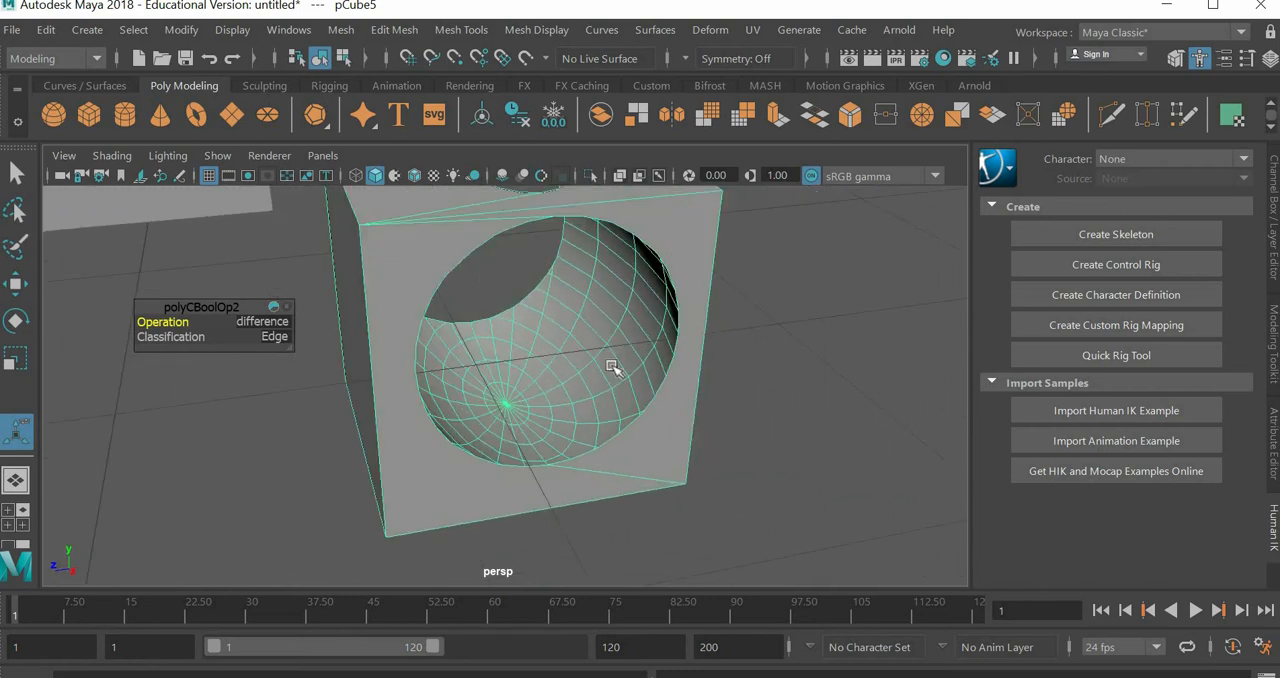
key("2")
left_click_drag(617, 424, 674, 441, "alt")
key("1")
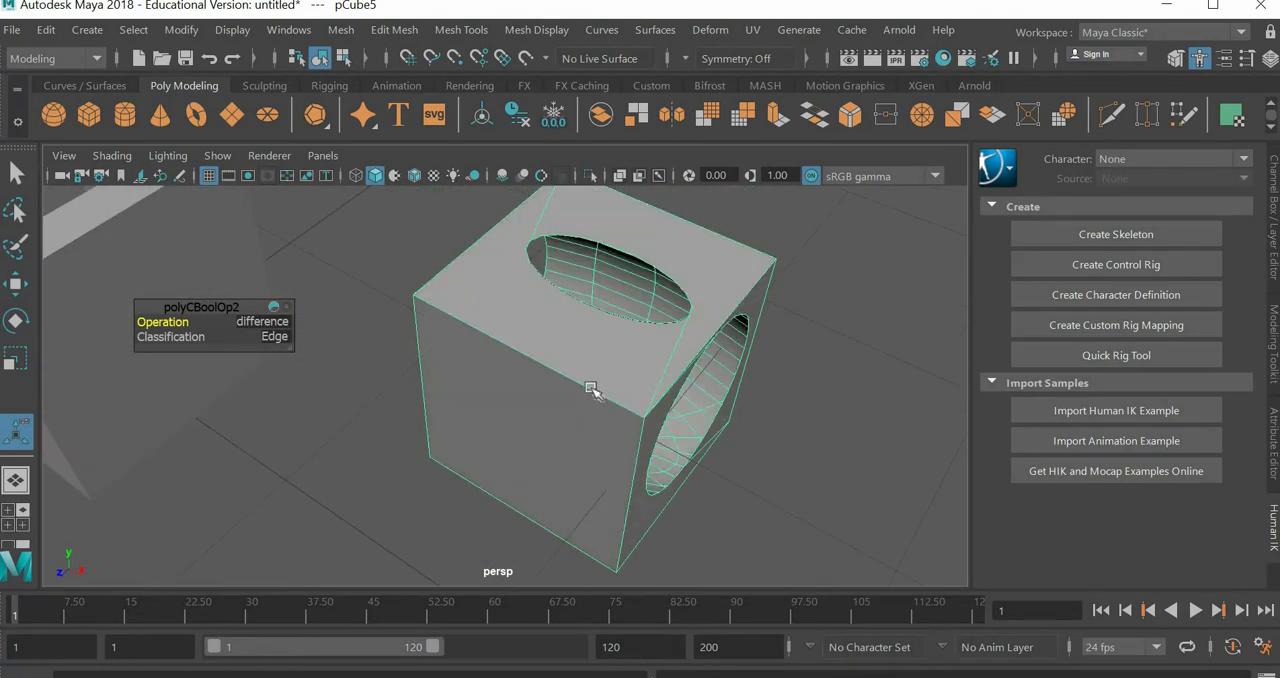
Step: Delete the separate cube with the spherical cutout and select the chair body
key("Delete")
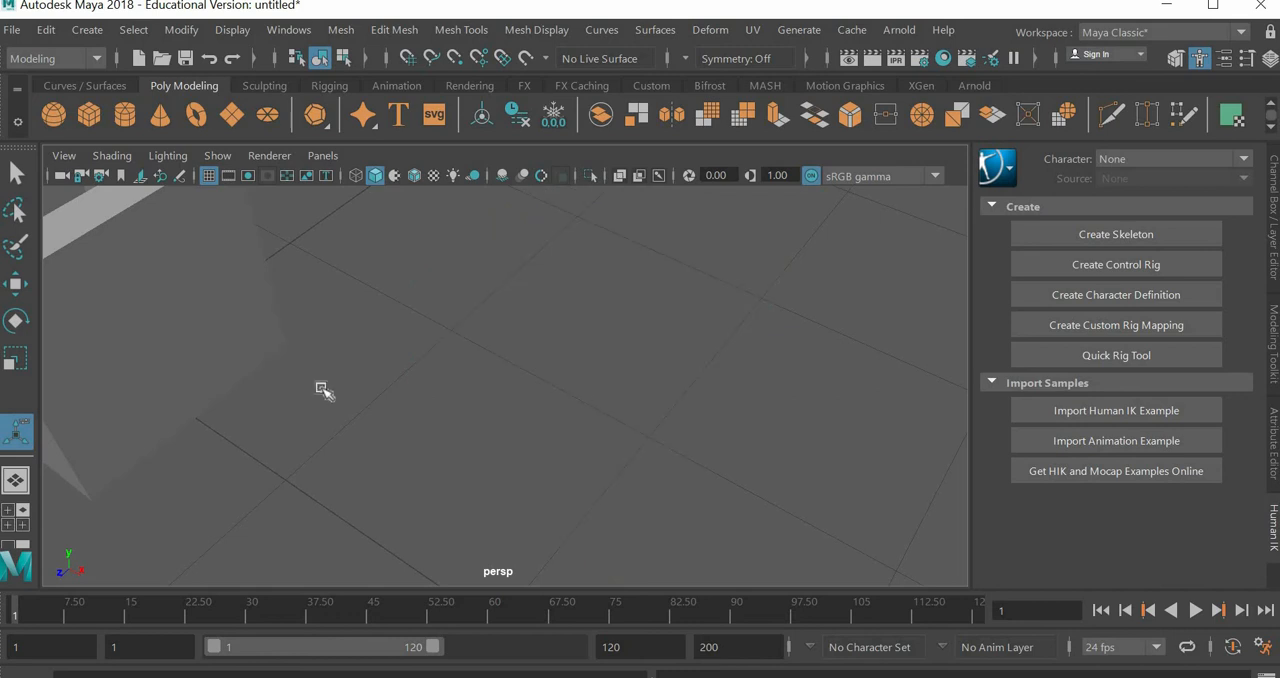
scroll(320, 387, "down", 3)
middle_click_drag(322, 388, 546, 408, "alt")
left_click(557, 462)
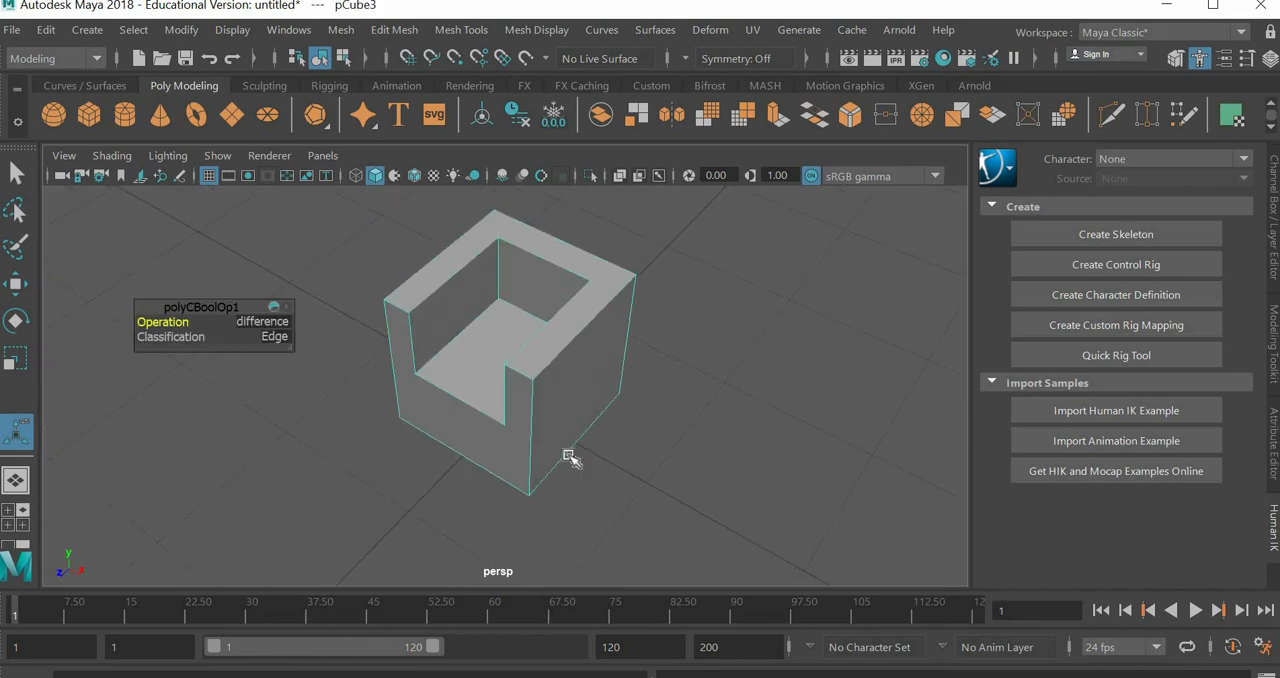
Step: Compare the chair body in cage-and-smooth preview and unsmoothed display from several angles
left_click_drag(568, 455, 605, 366, "alt")
middle_click_drag(605, 366, 595, 454, "alt")
scroll(595, 454, "up", 2)
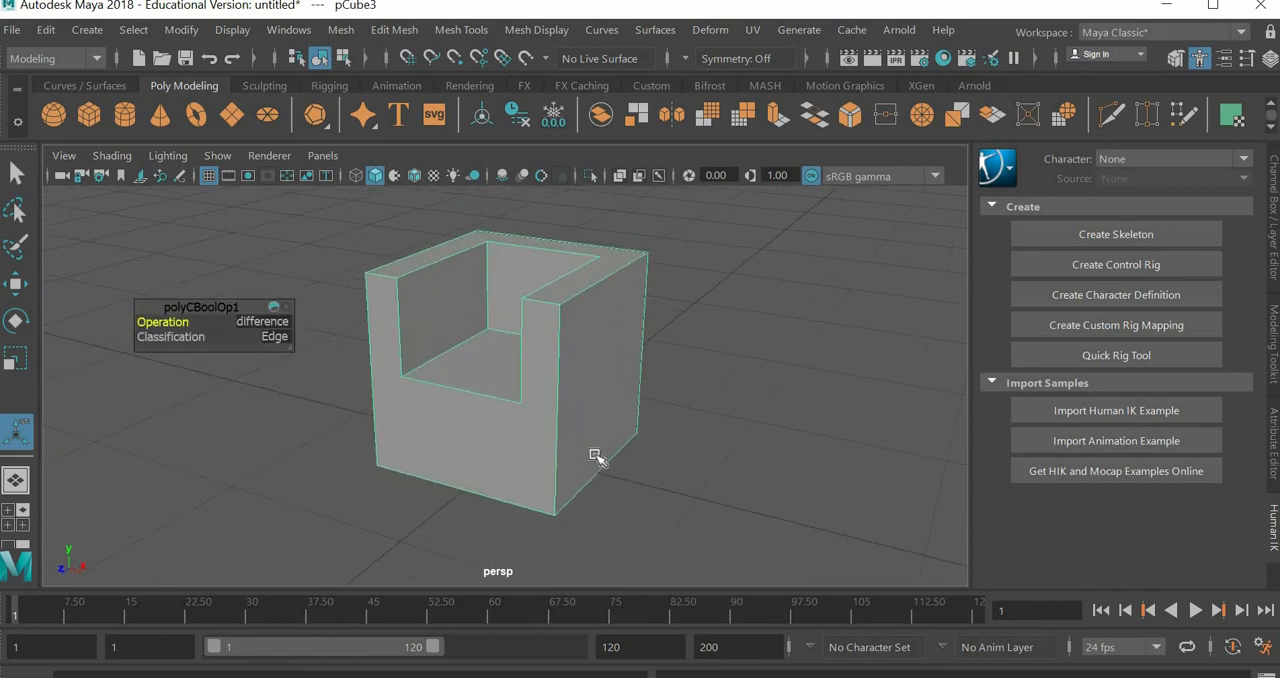
key("2")
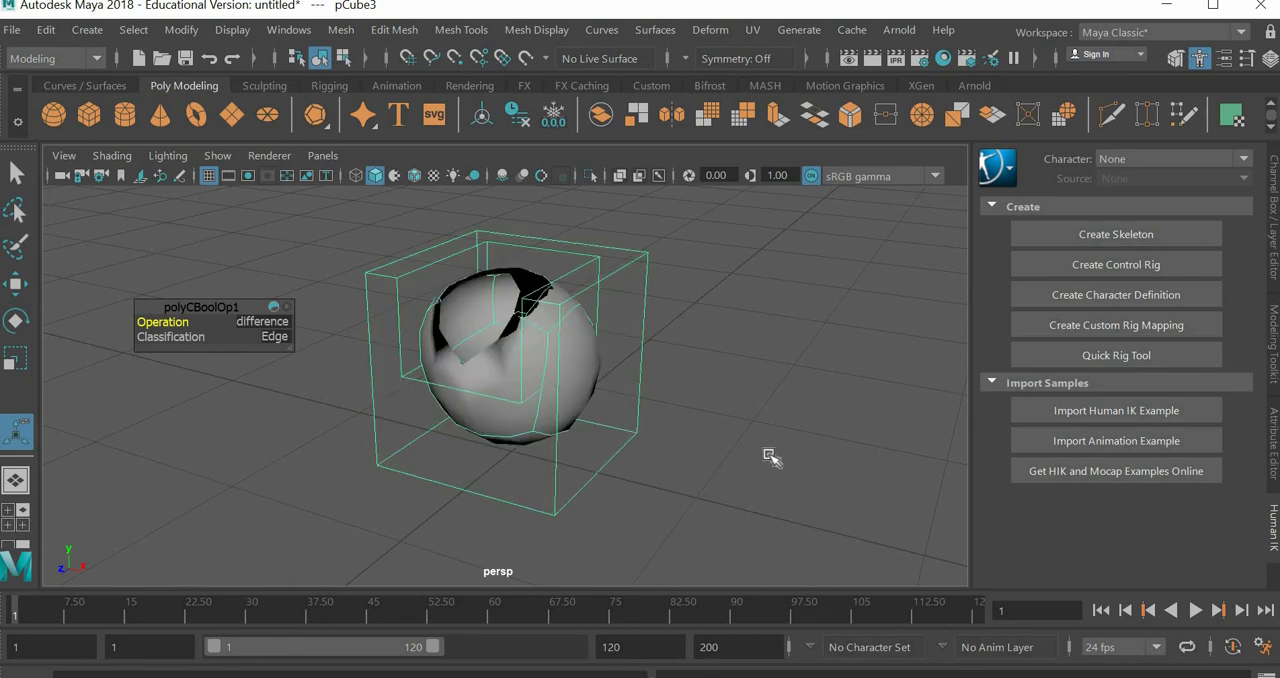
key("1")
mouse_move(640, 457)
left_mouse_down("alt")
mouse_move(586, 466)
mouse_move(645, 448)
left_mouse_up("alt")
key("2")
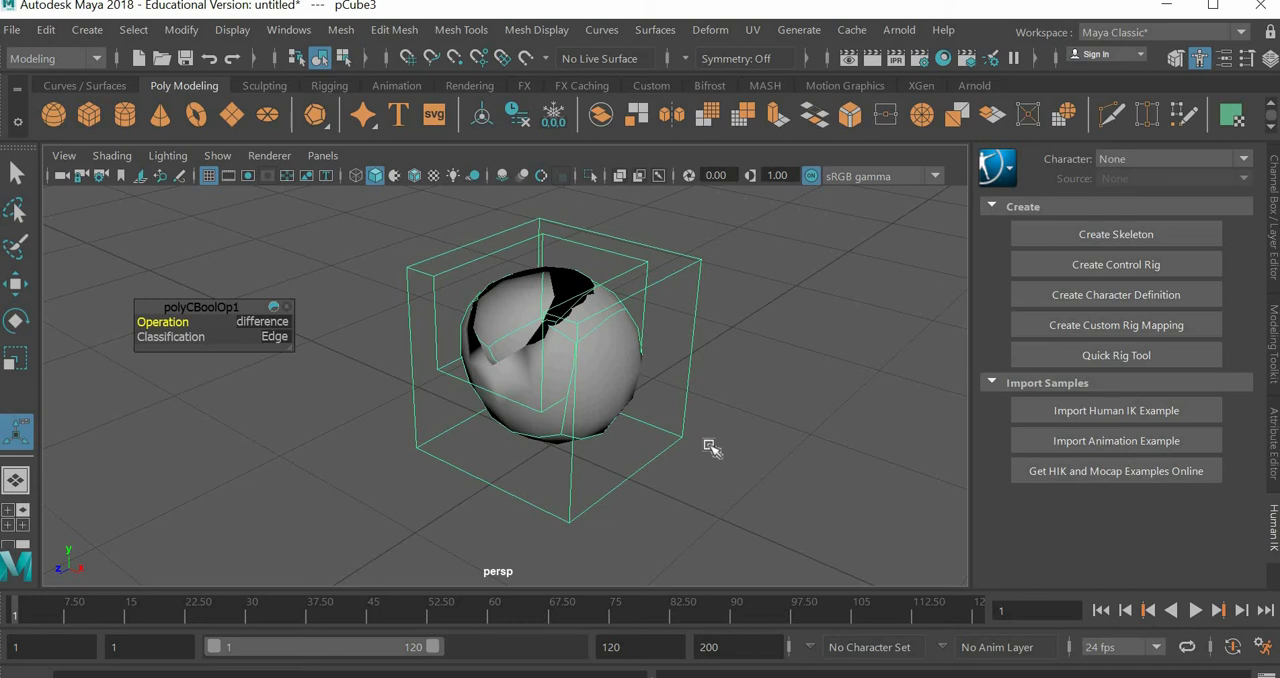
key("1")
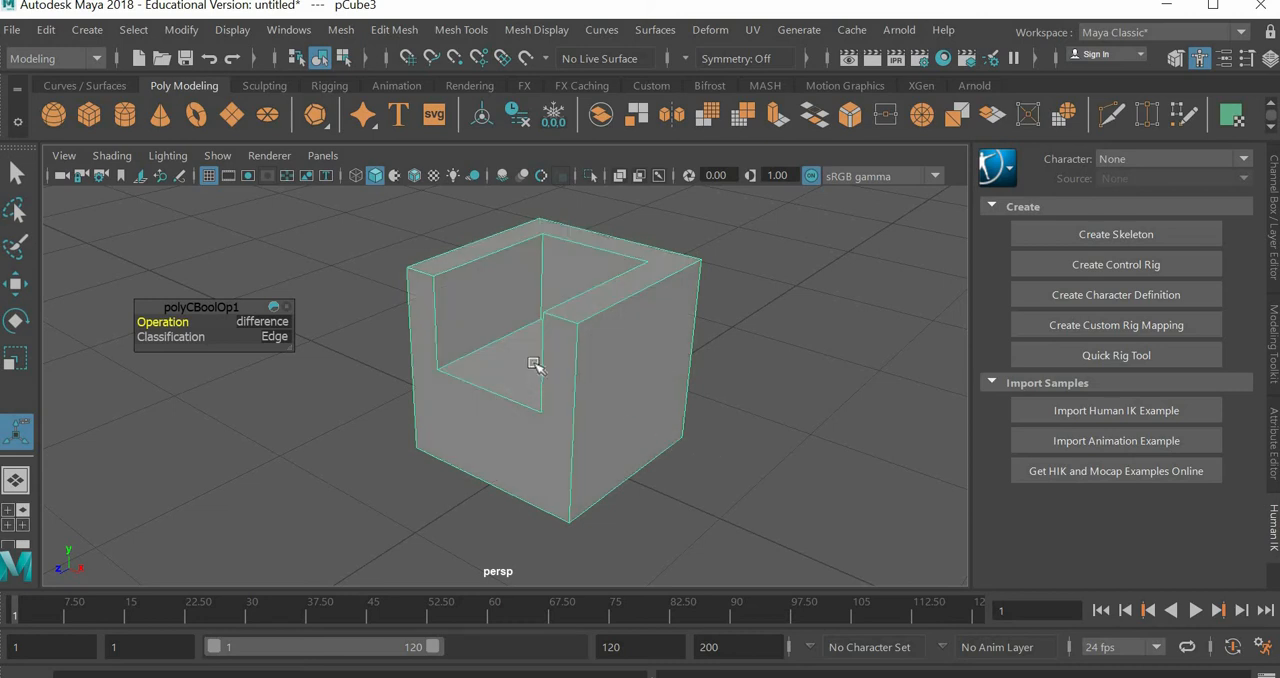
left_click_drag(549, 400, 580, 397, "alt")
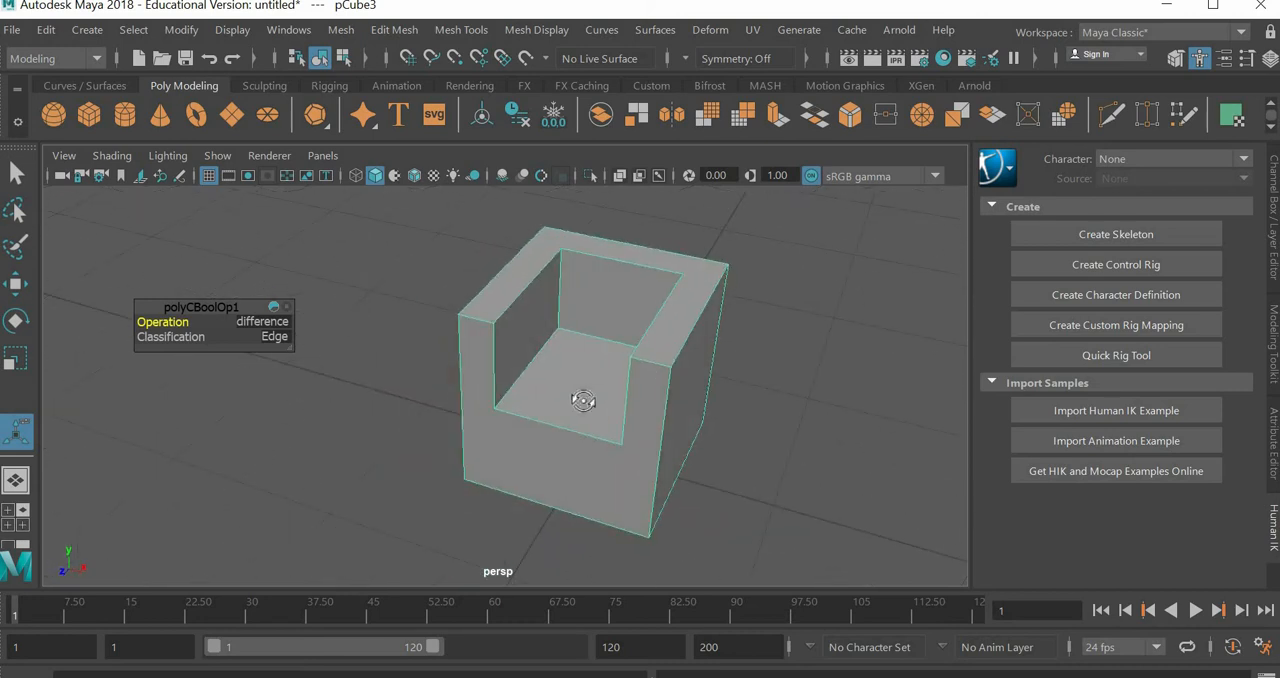
middle_click_drag(522, 390, 522, 392, "alt")
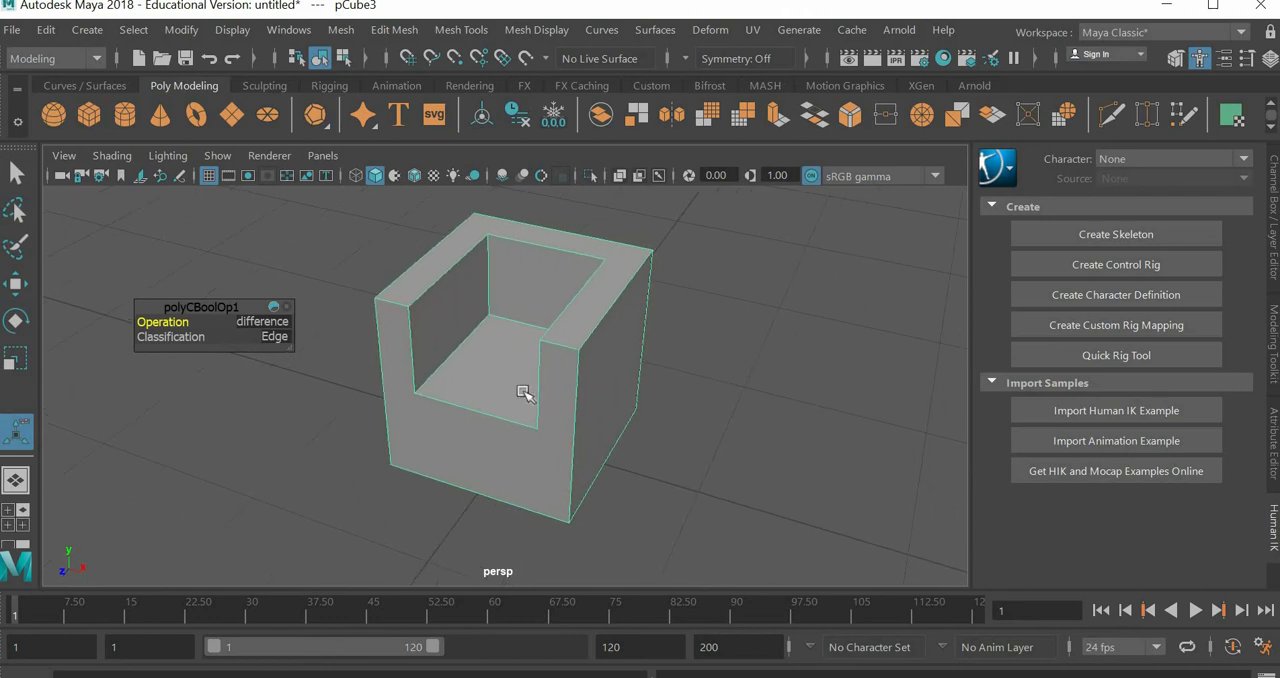
right_click_drag(522, 391, 562, 390, "alt")
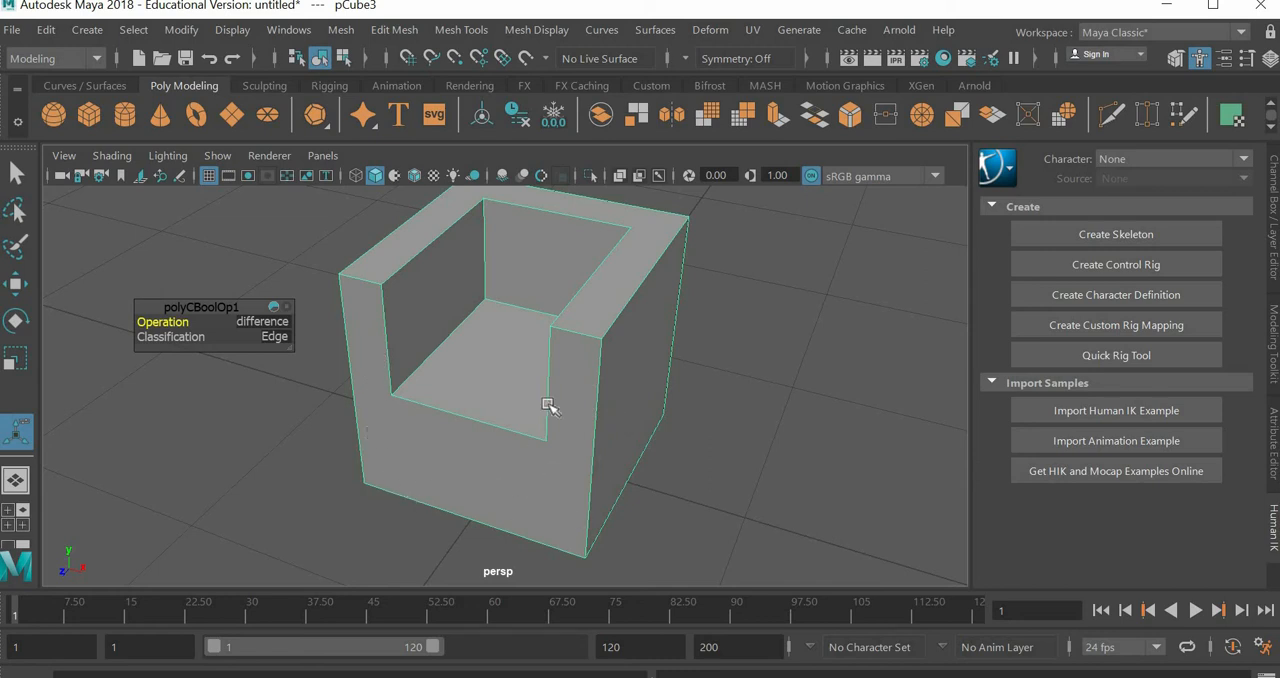
key("2")
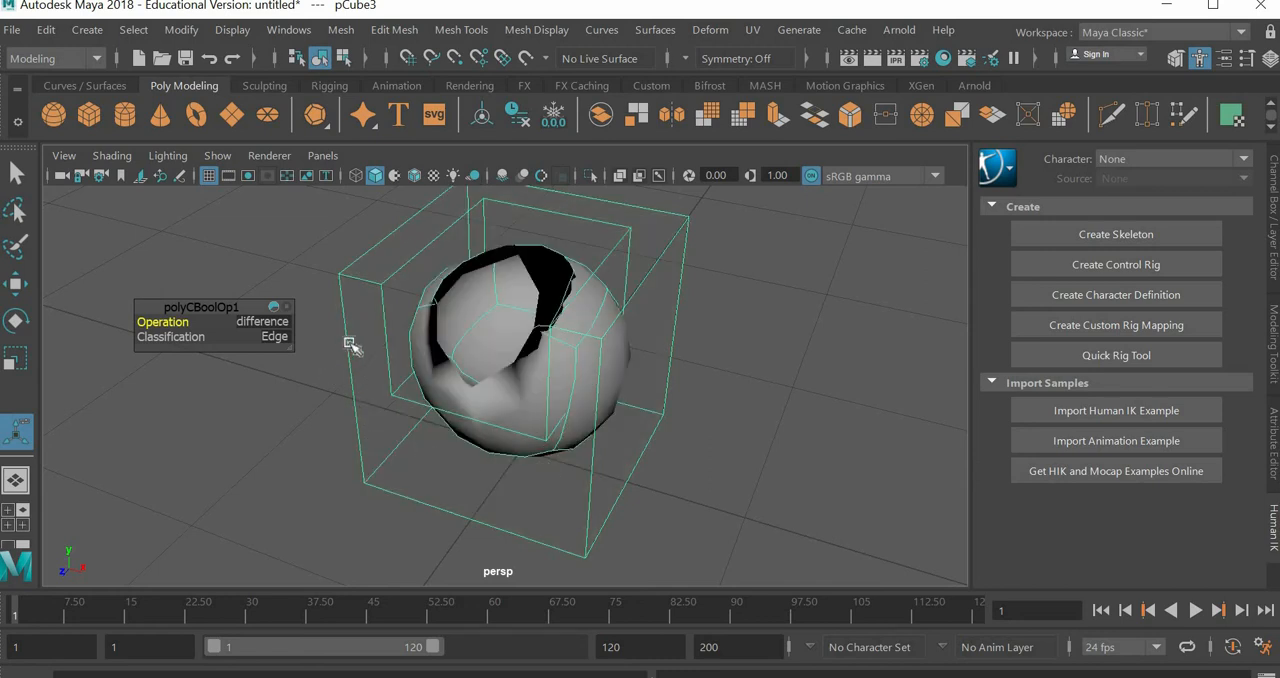
key("1")
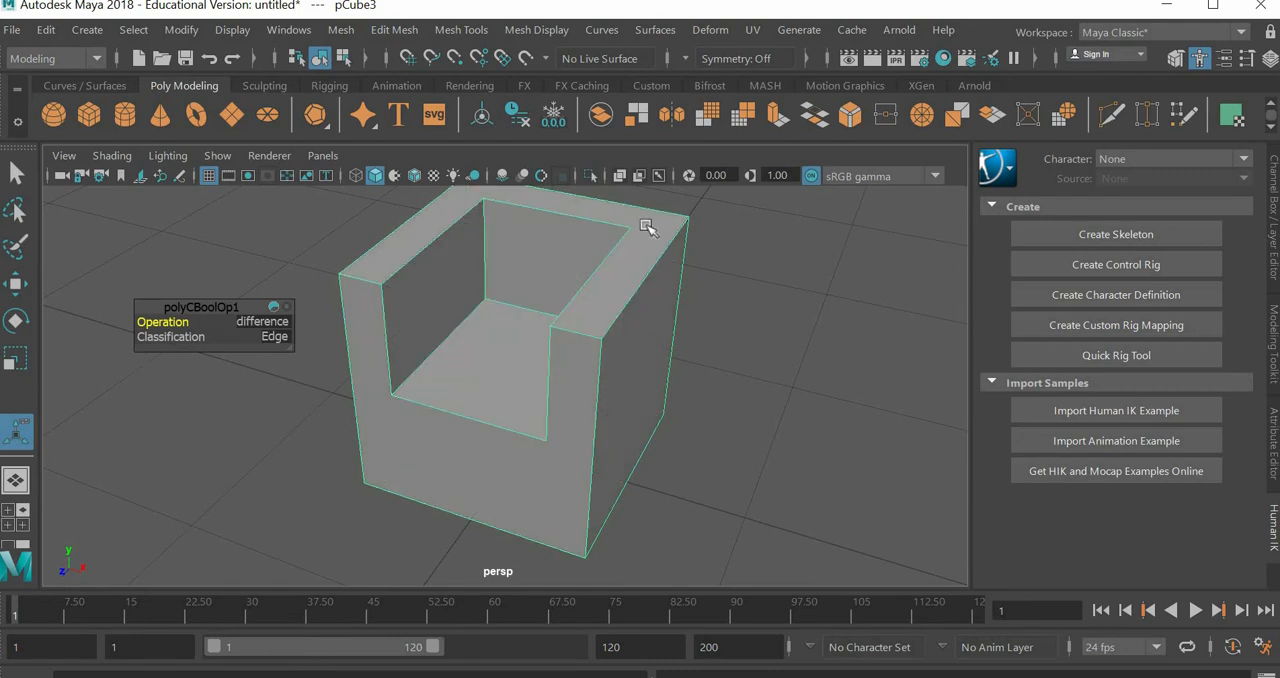
Step: Multi-Cut the chair's front face from both front corners of the seat straight down to the bottom edge
left_click(461, 29)
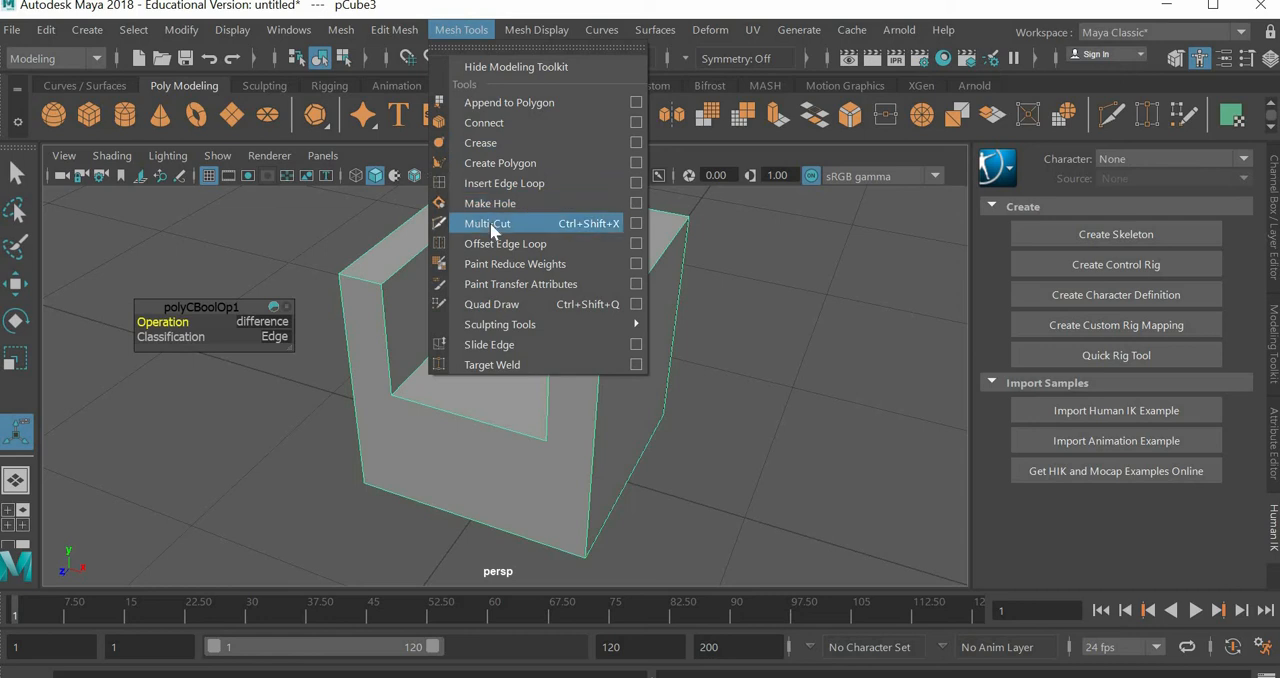
left_click(391, 395)
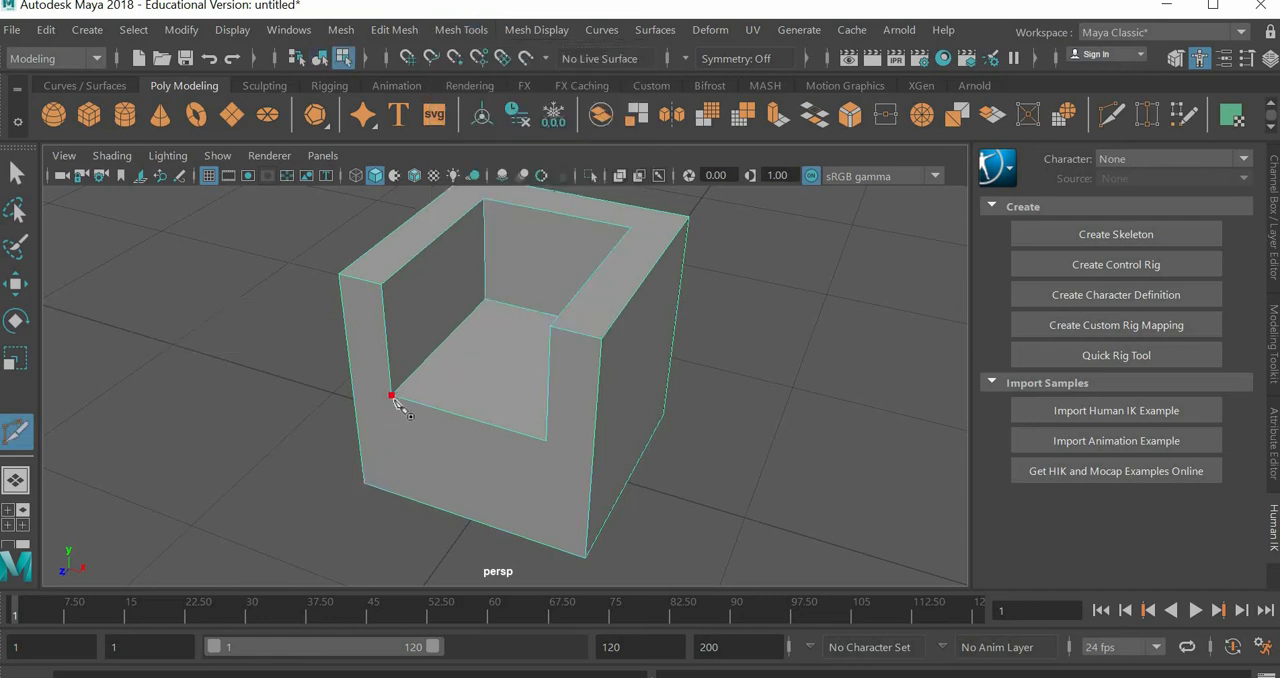
left_click(386, 491)
left_click(546, 441)
left_click(538, 542)
Step: Multi-Cut the front face horizontally from both front seat corners to the outer vertical edges of the armrests
left_click(547, 443)
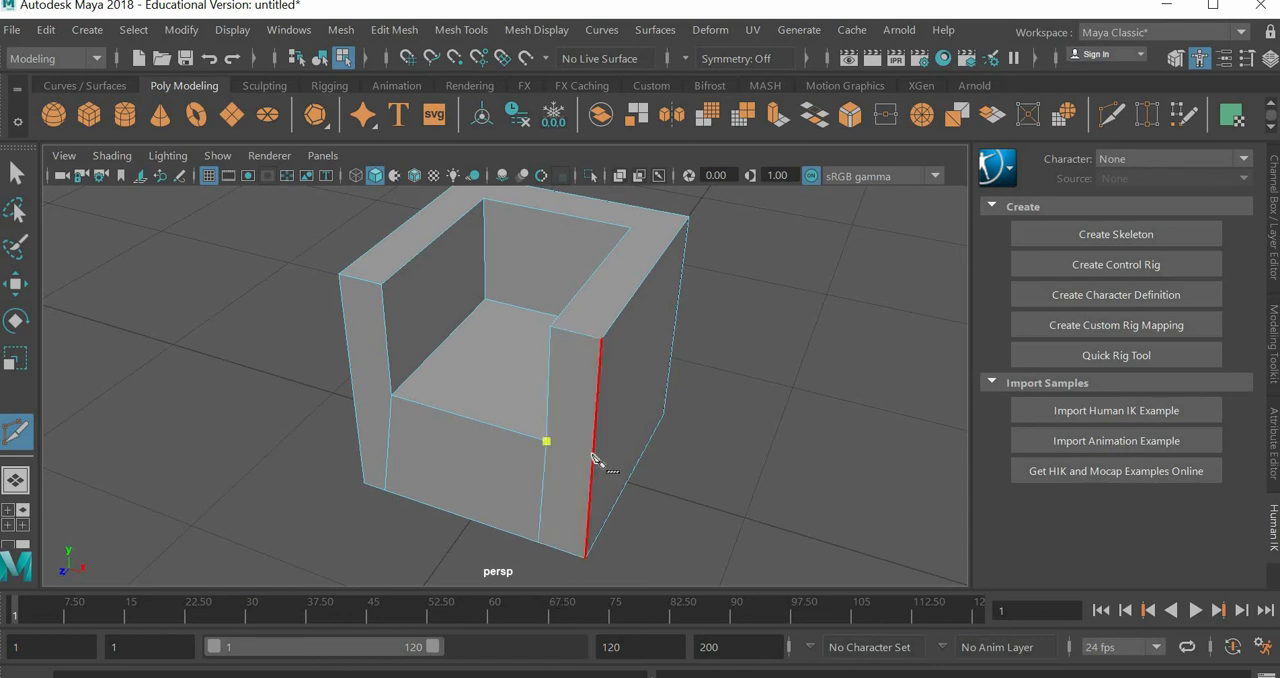
left_click(592, 456)
right_click(508, 456)
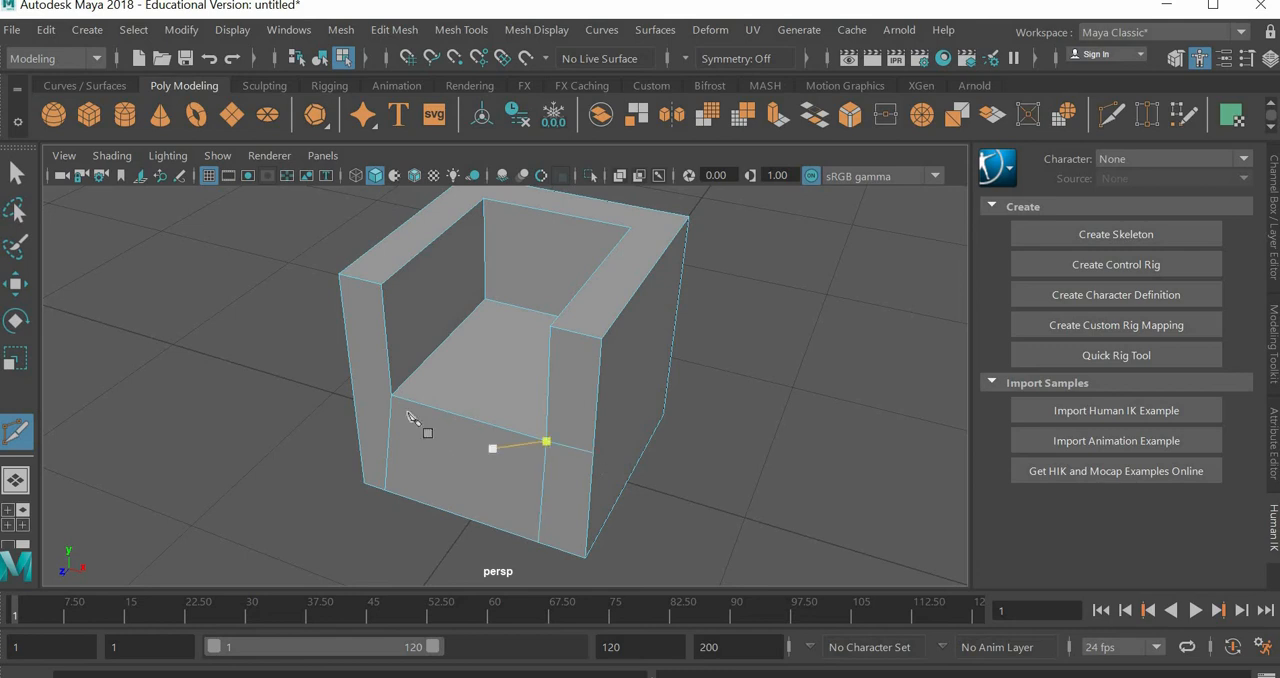
left_click(393, 397)
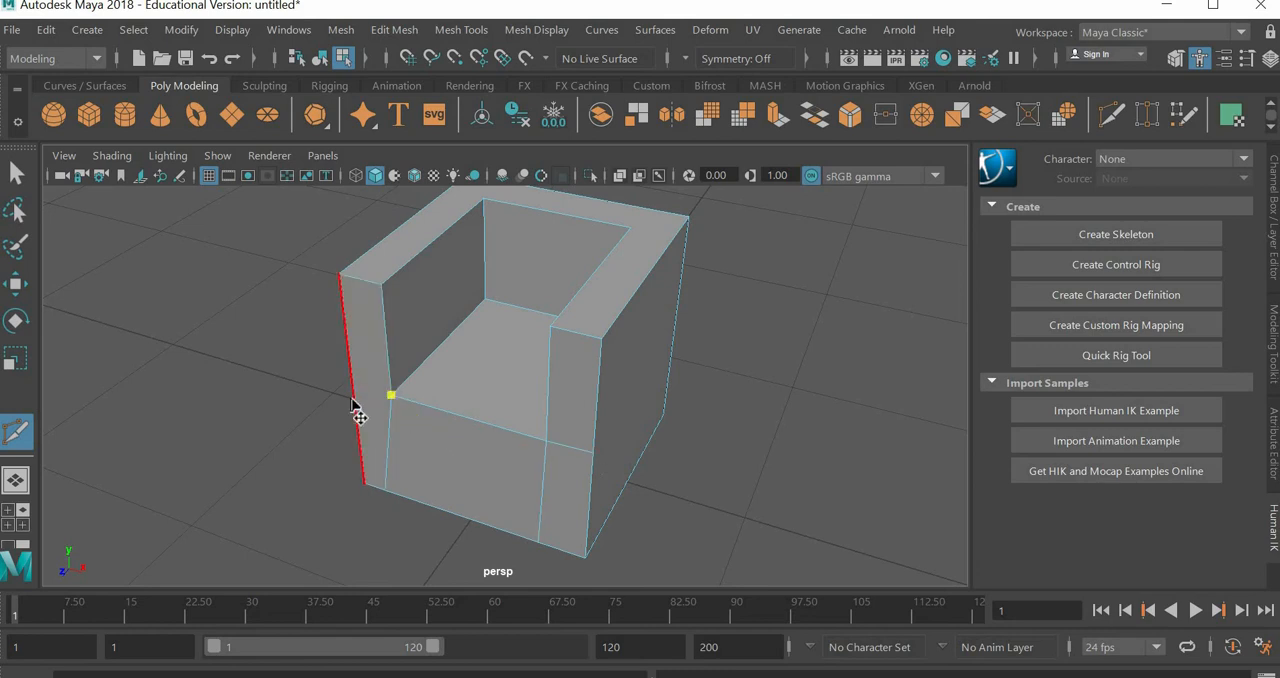
left_click(353, 397)
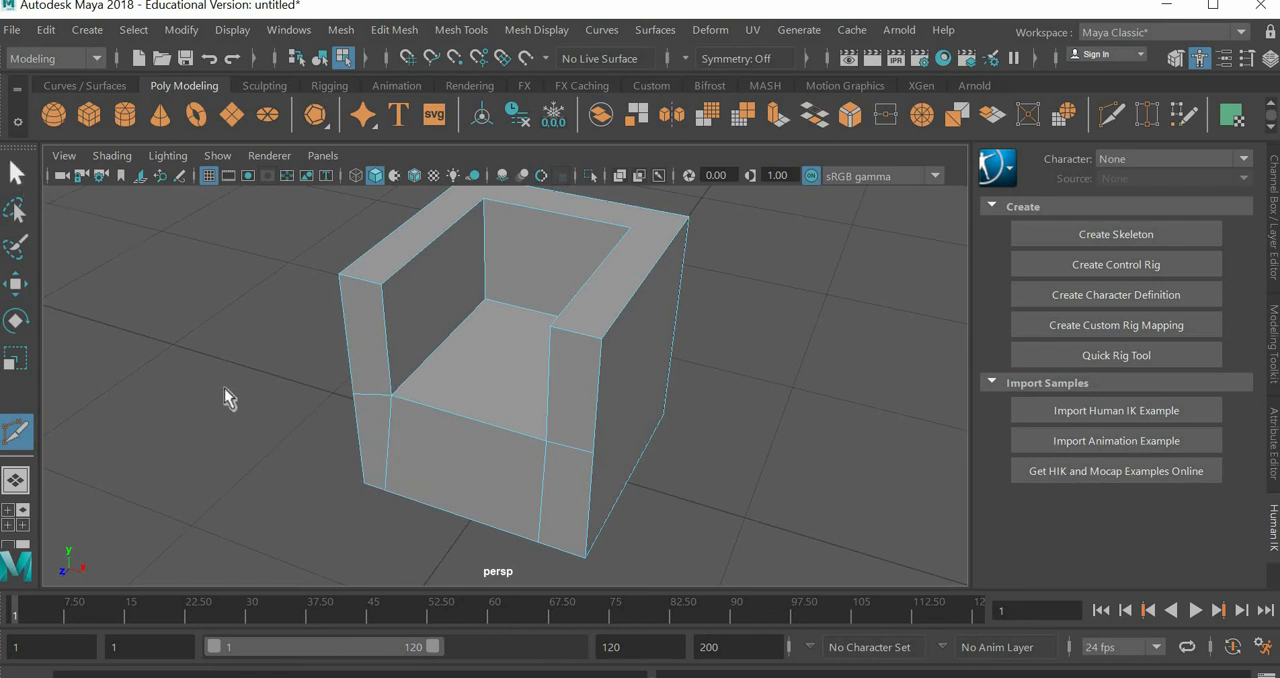
key("q")
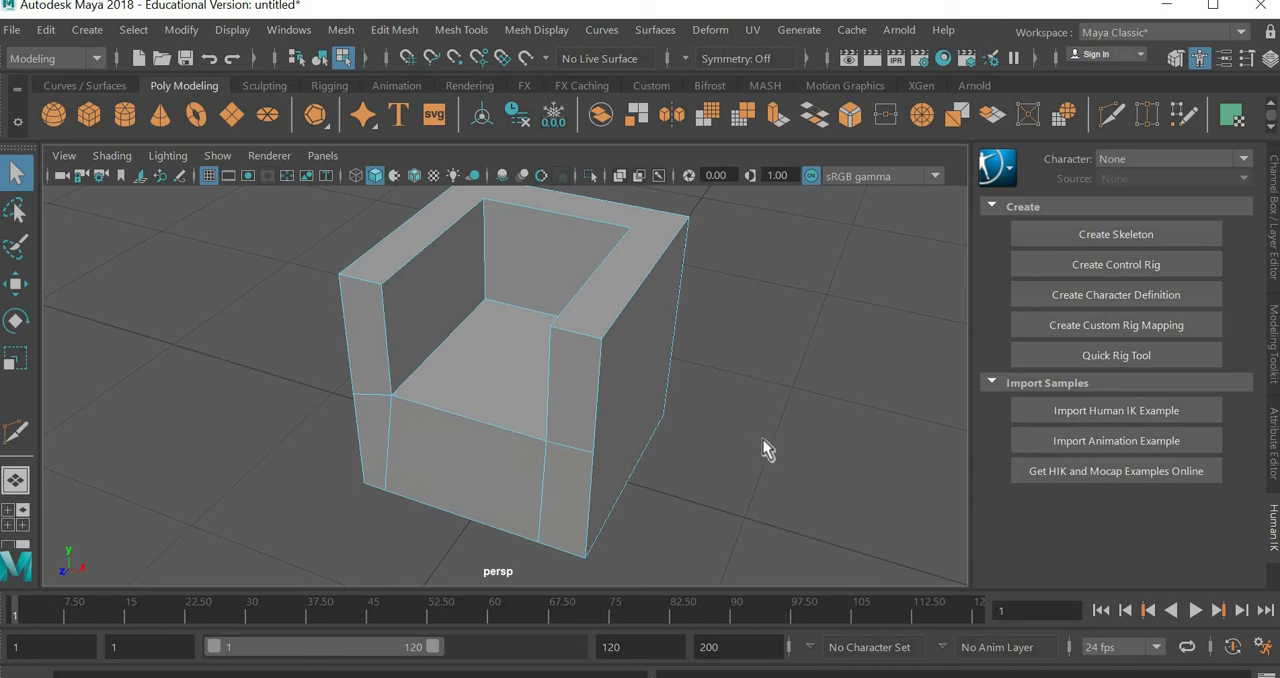
Step: Check how the front cuts shape the chair body in smooth preview, and return to unsmoothed display
key("3")
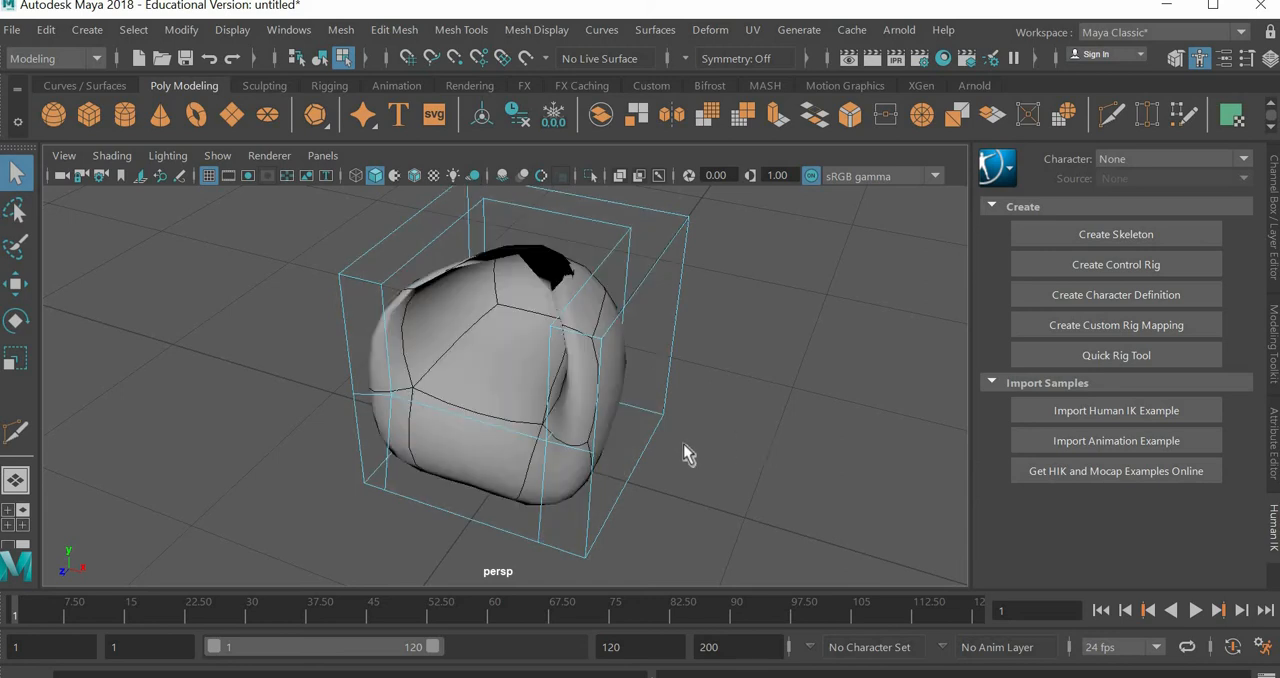
left_click_drag(626, 483, 417, 363, "alt")
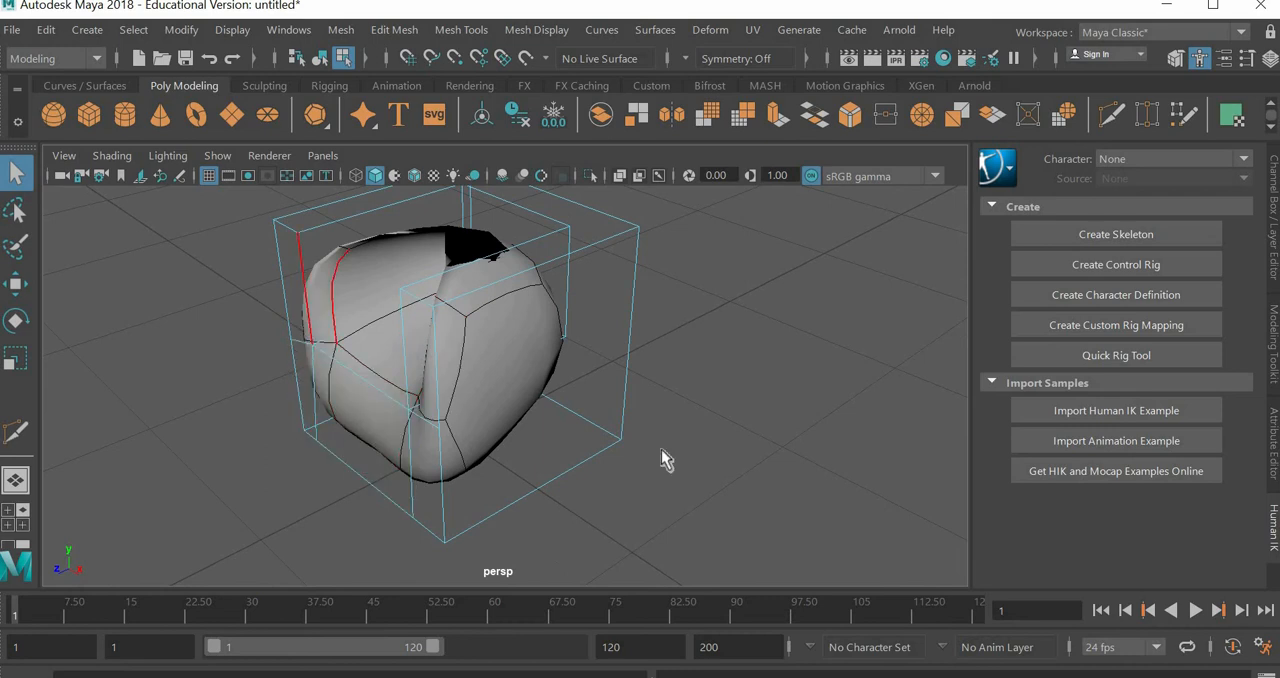
key("1")
Step: Multi-Cut the chair's top rim from both inner rear corners out to the outer side edges and the outer back edge
left_click_drag(651, 443, 650, 452, "alt")
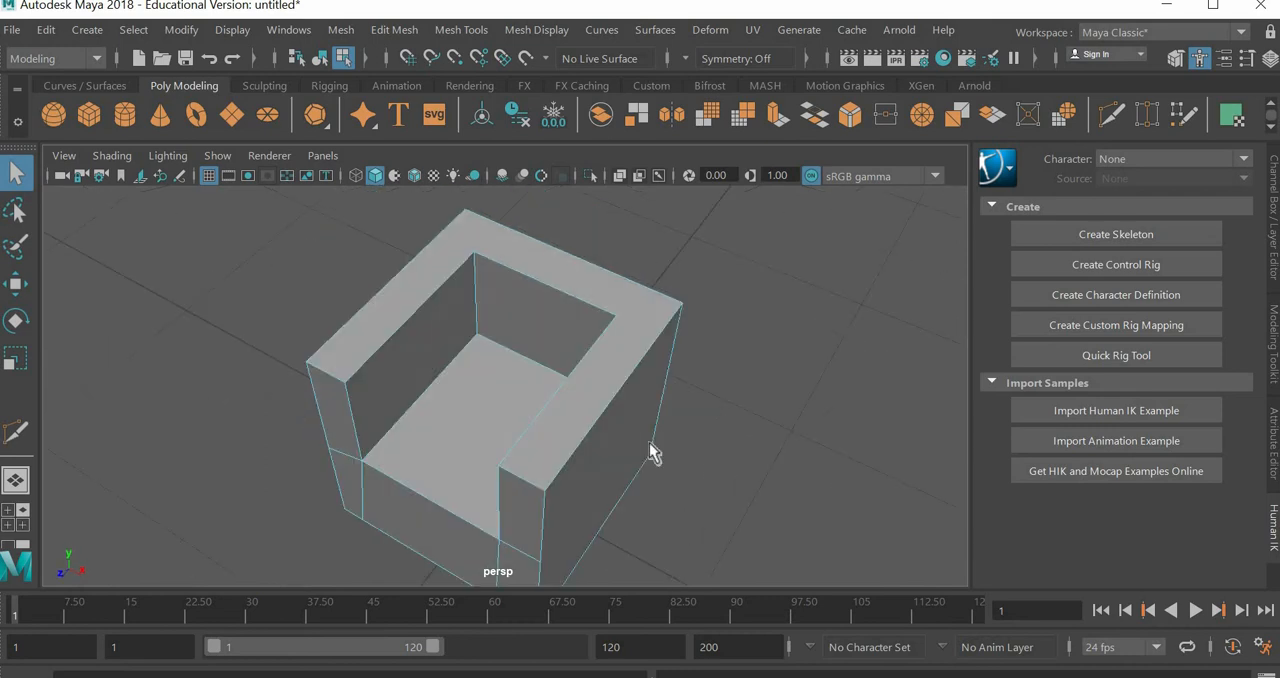
left_click(463, 34)
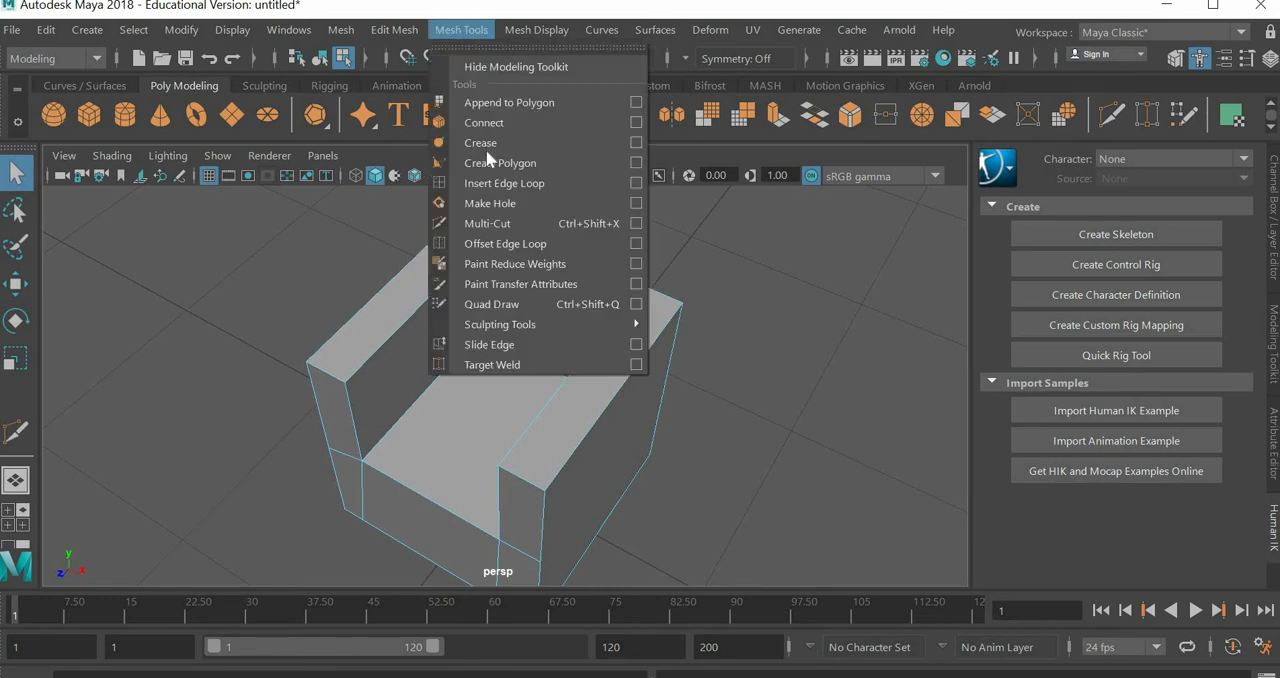
left_click(500, 230)
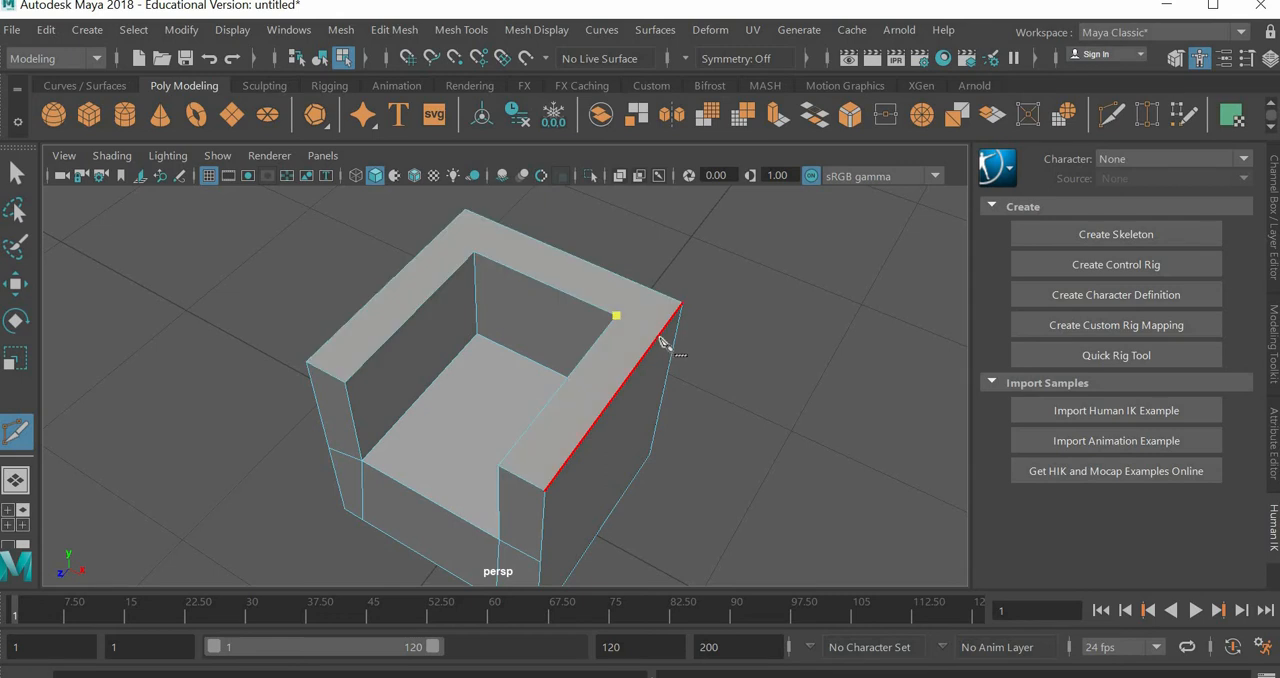
left_click(662, 337)
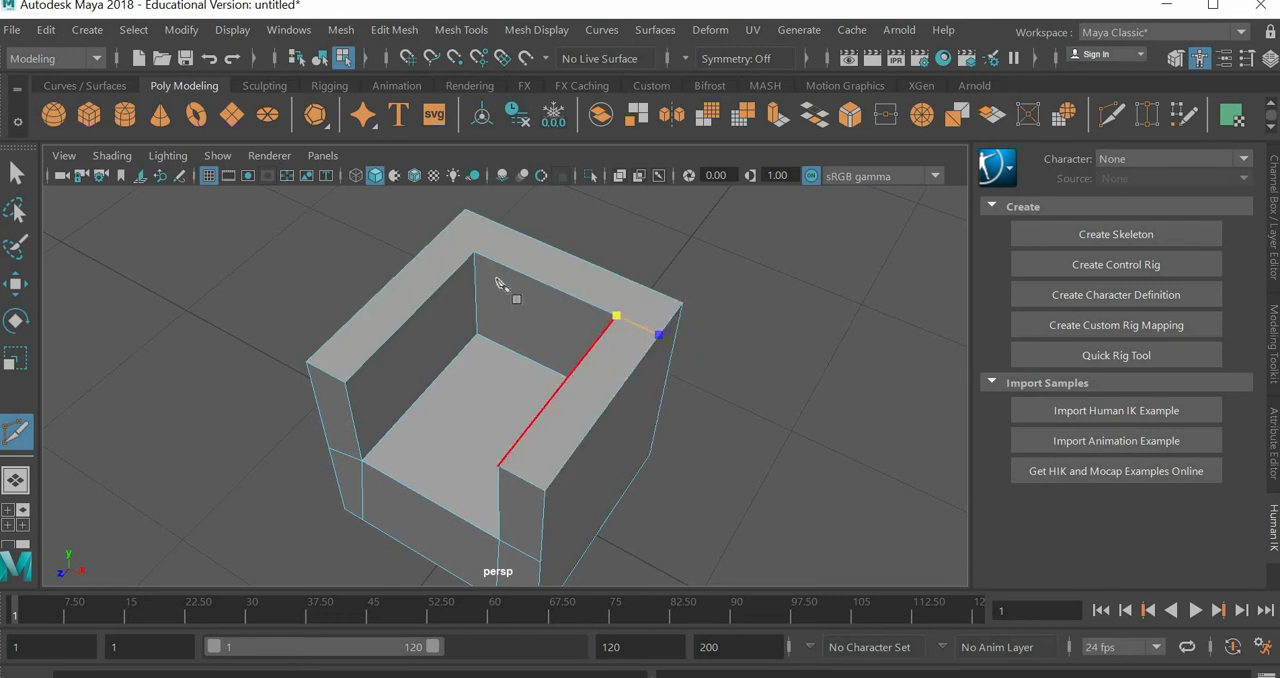
key("Return")
left_click(475, 254)
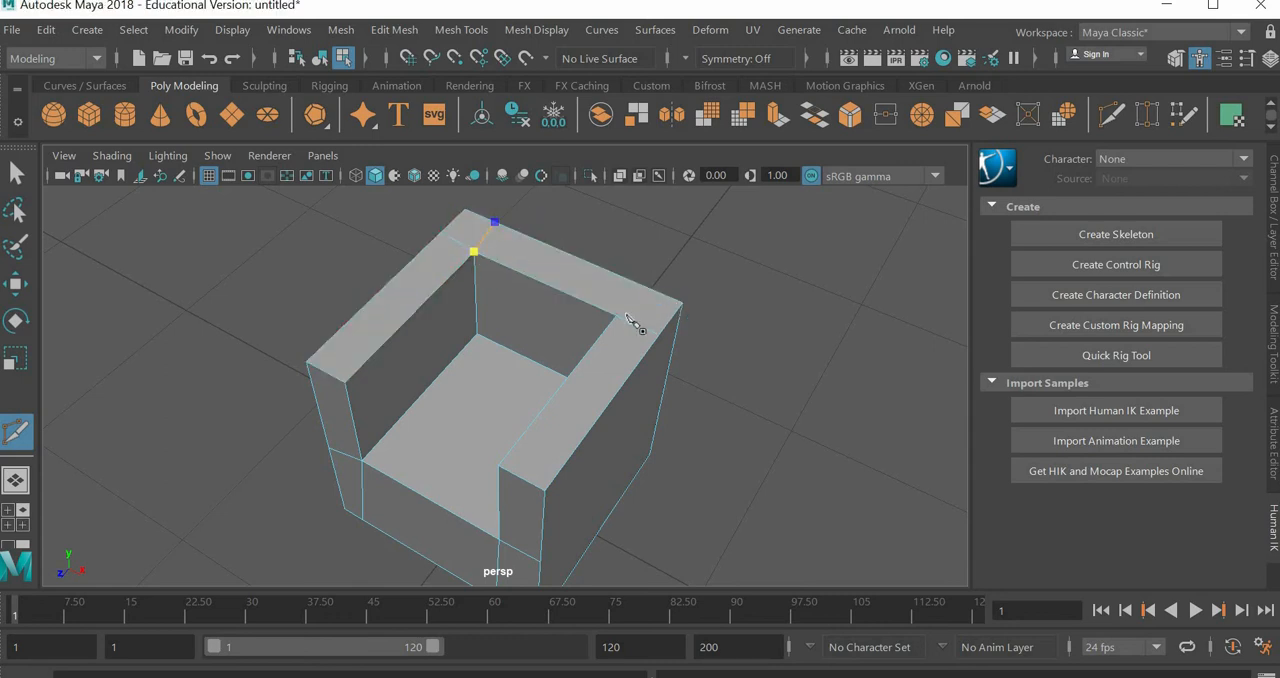
left_click(490, 221)
key("Return")
left_click(634, 287)
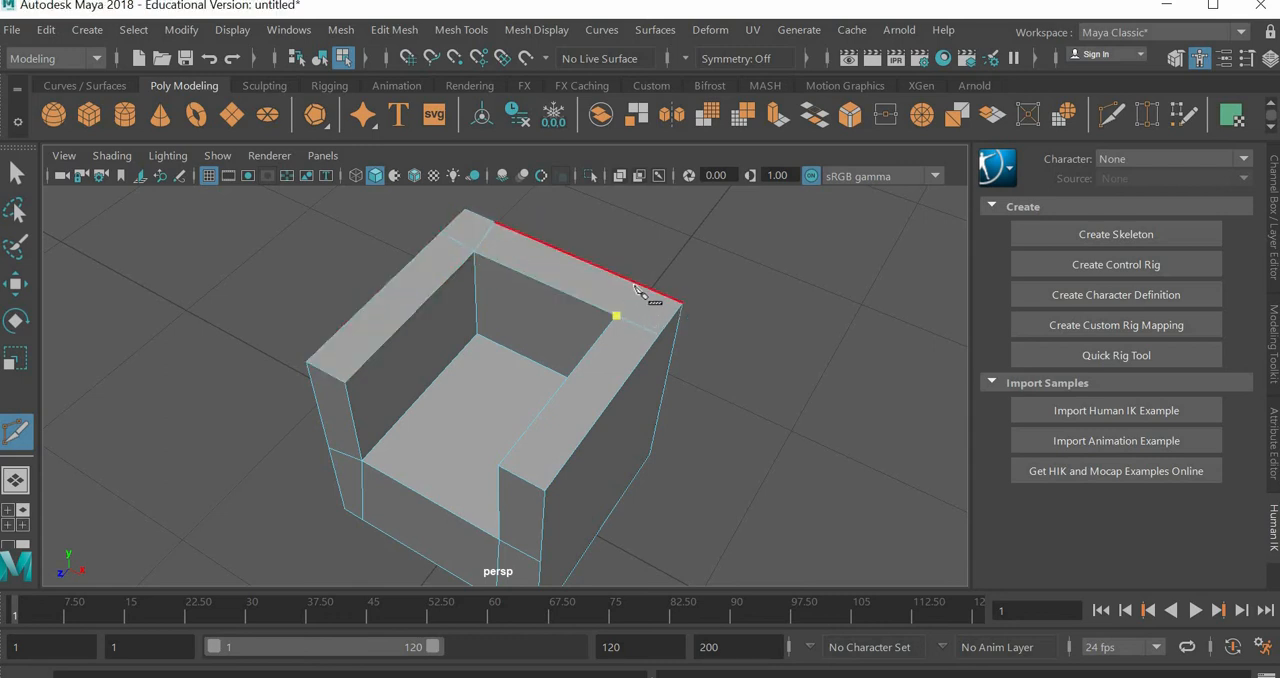
left_click(634, 286)
key("Return")
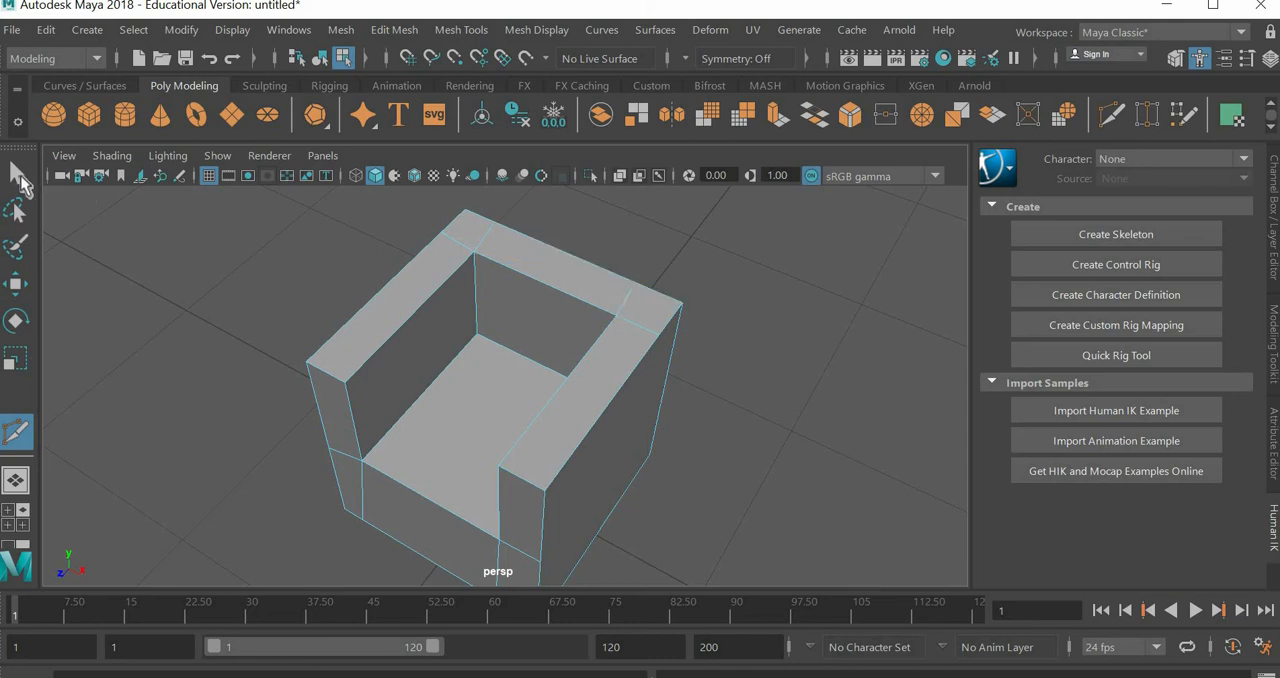
key("q")
Step: Check the chair with its top-rim cuts in smooth preview from the side, and restore unsmoothed display
key("3")
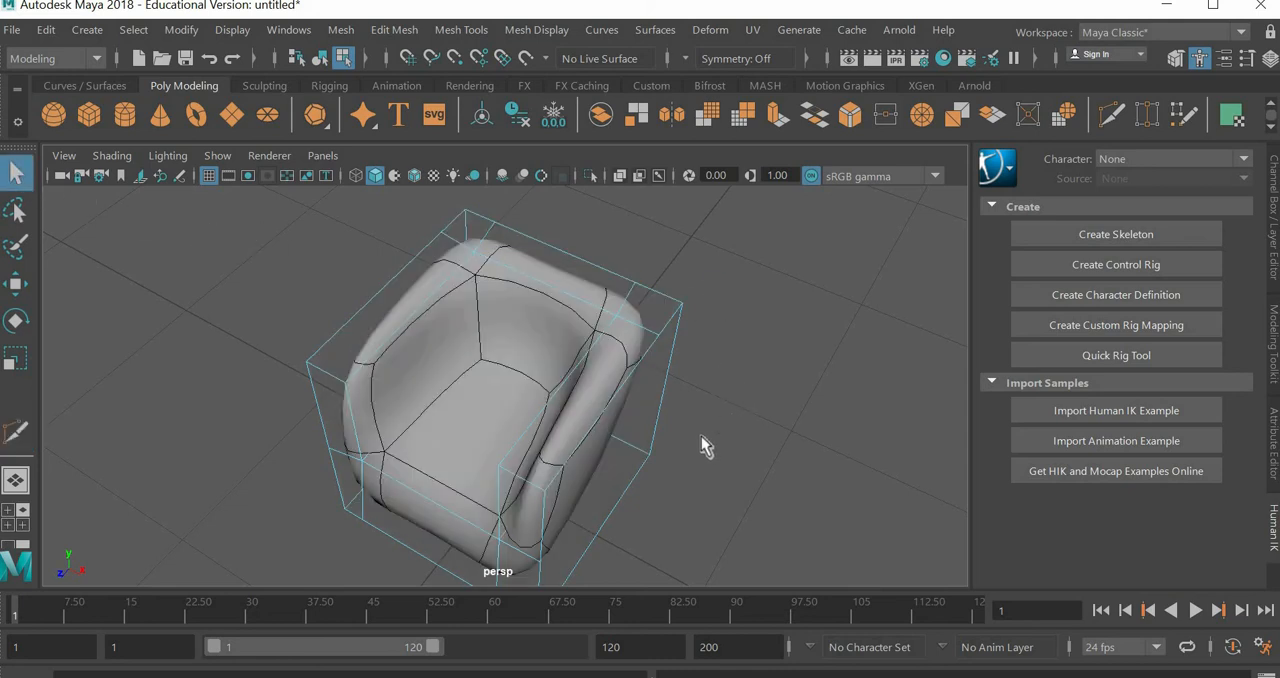
left_click_drag(674, 400, 445, 337, "alt")
key("1")
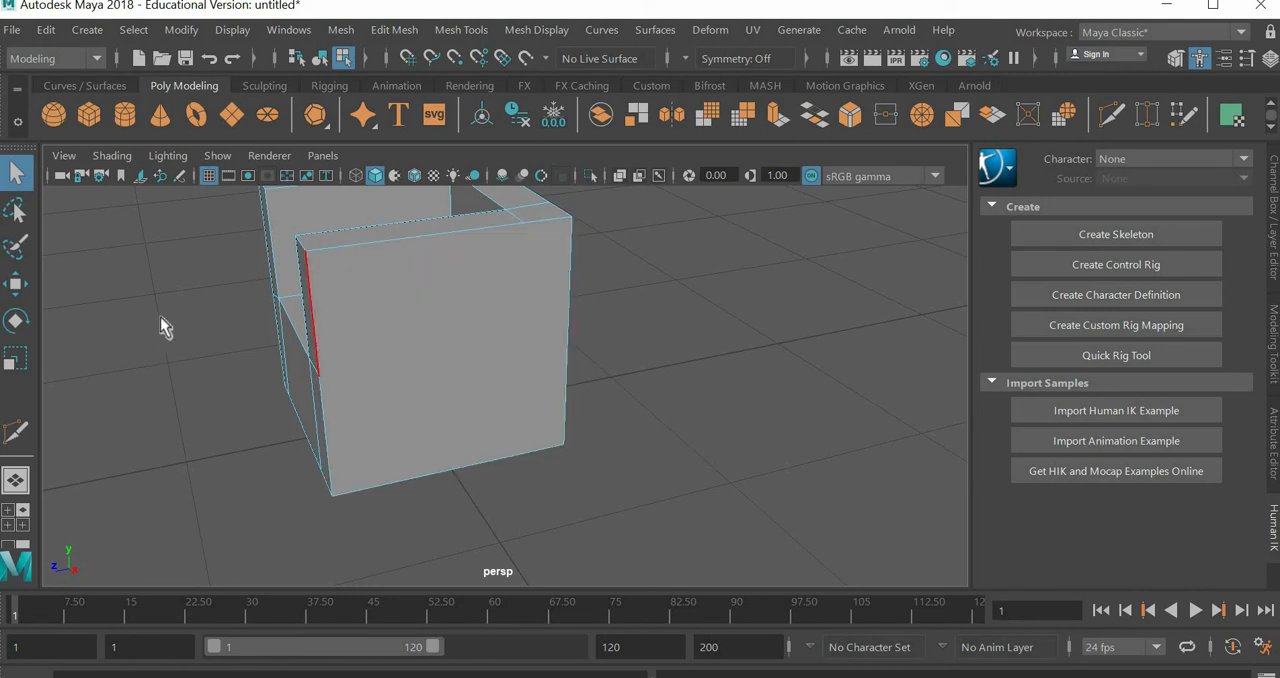
Step: Multi-Cut a horizontal edge around the chair's outer sides and back, joining the ends of the front armrest cuts at seat height
left_click(466, 29)
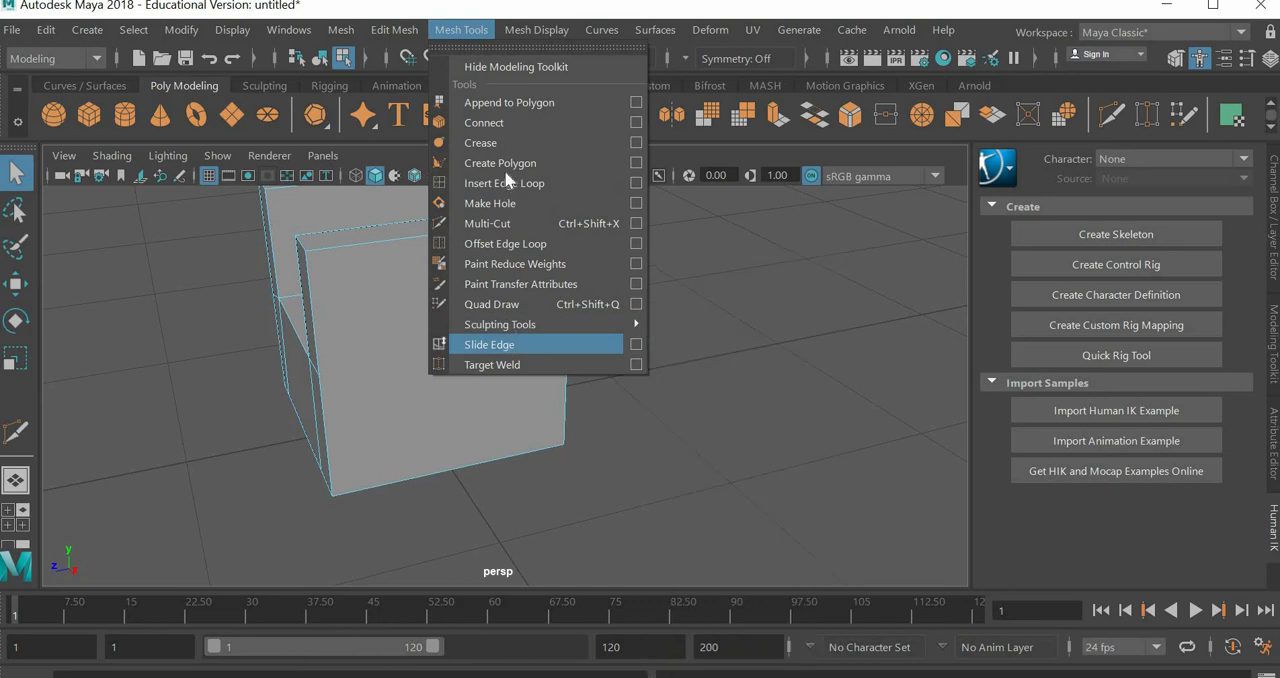
left_click(489, 223)
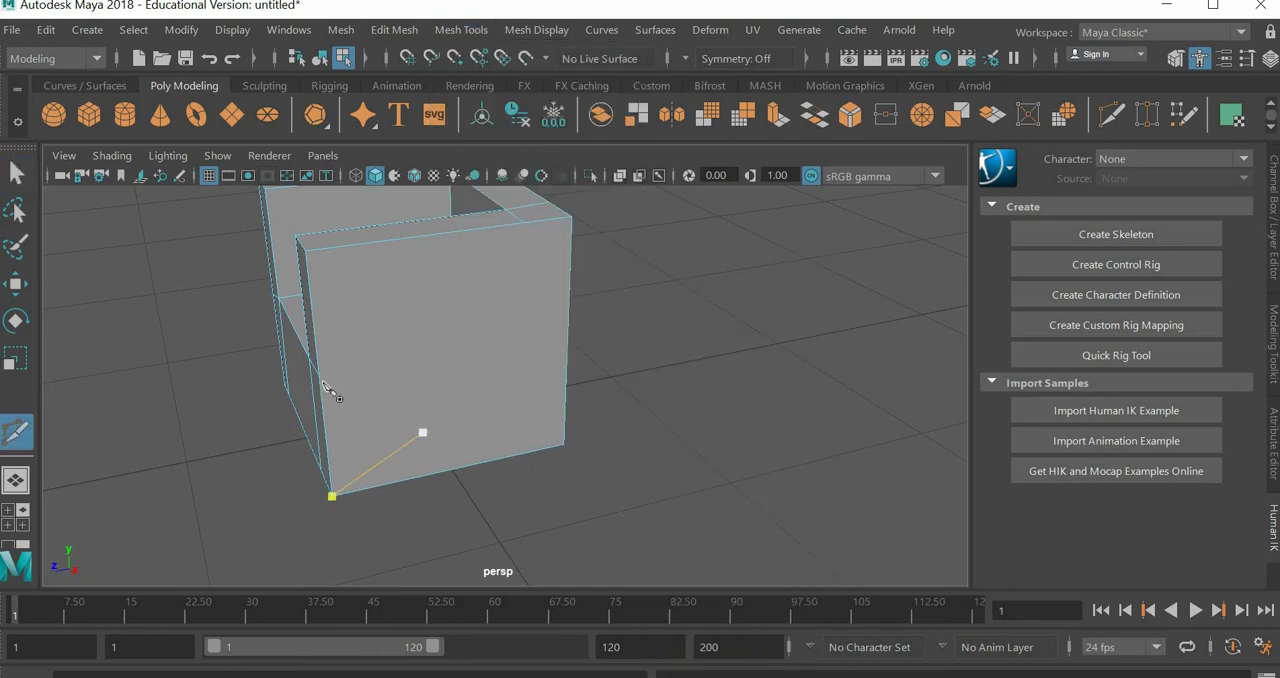
left_click_drag(386, 420, 440, 418, "alt")
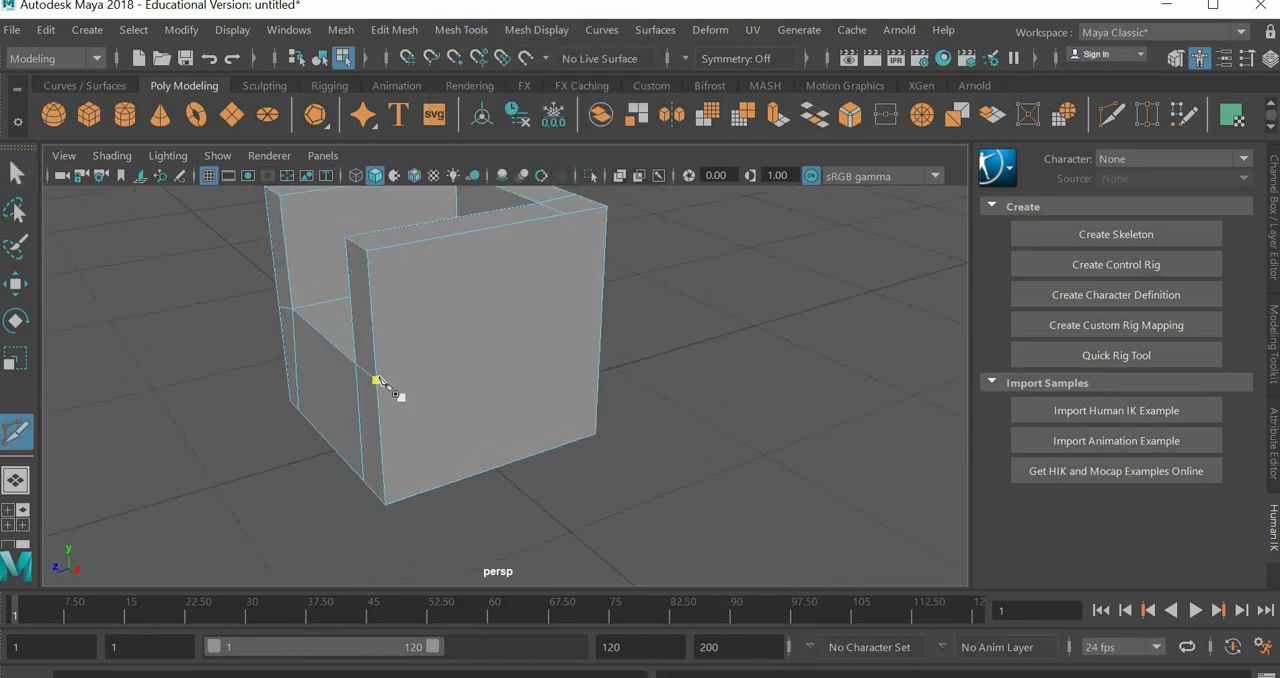
left_click(377, 381)
left_click(620, 342)
left_click_drag(628, 366, 536, 272, "alt")
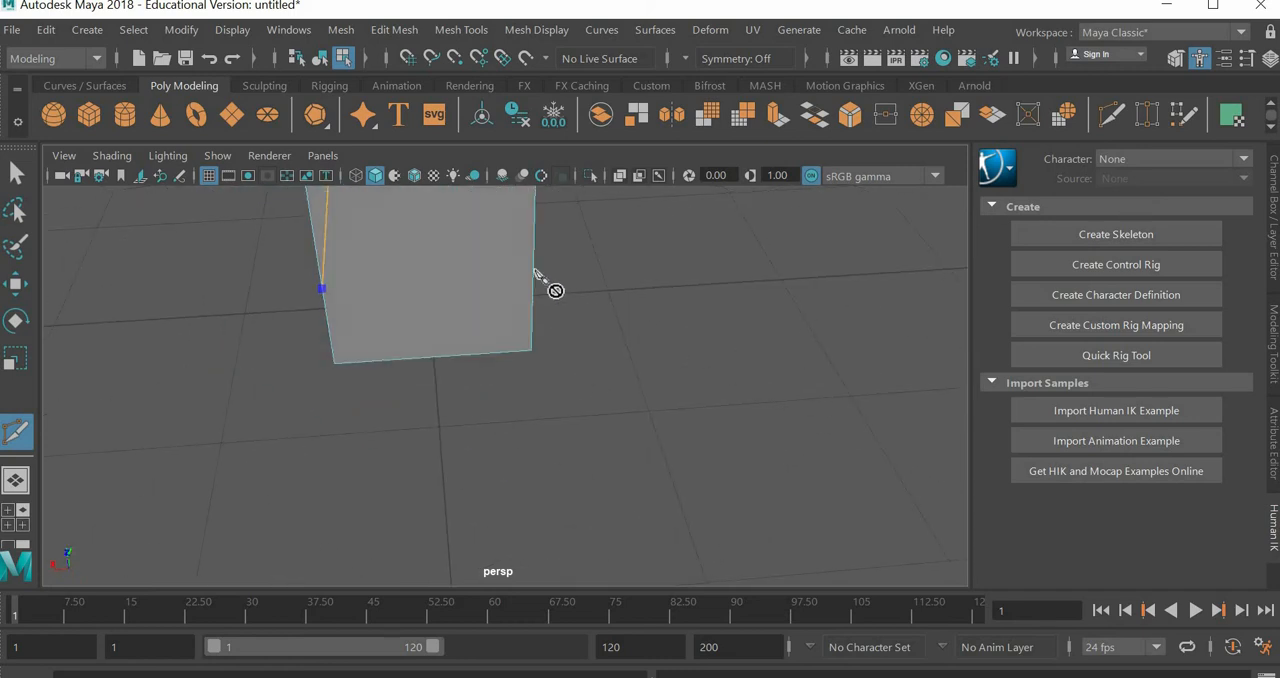
left_click(536, 273)
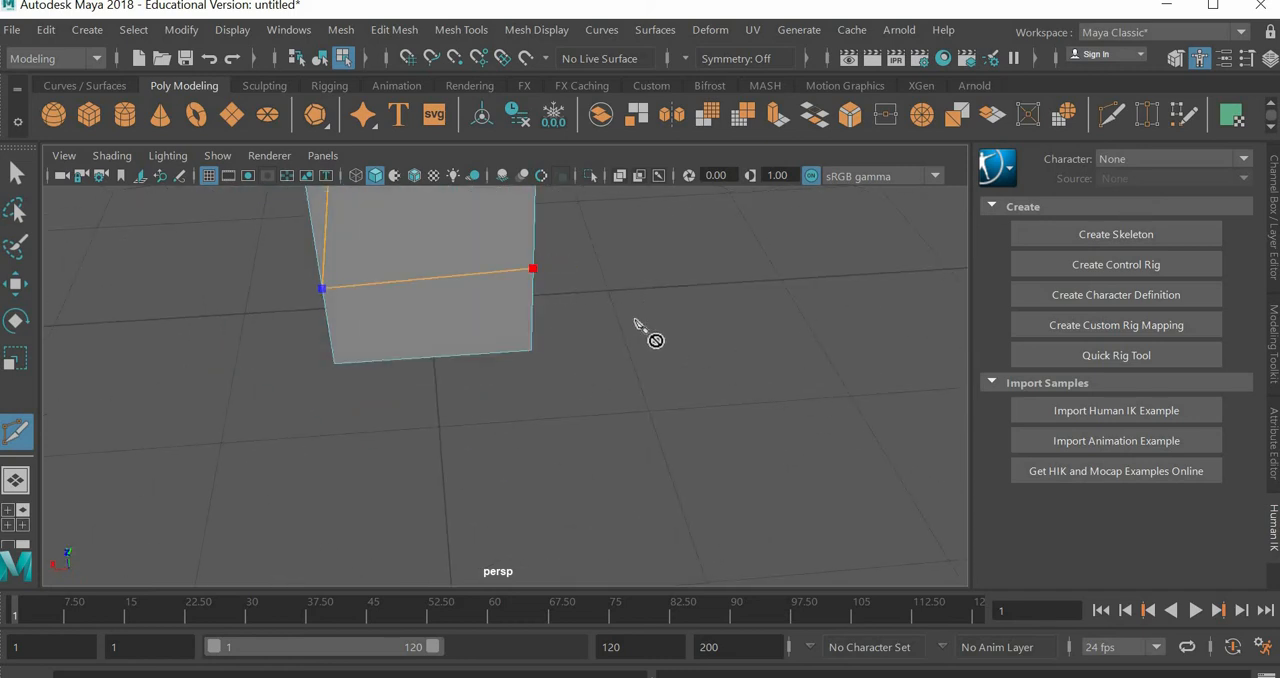
left_click_drag(634, 318, 565, 415, "alt")
left_click(563, 413)
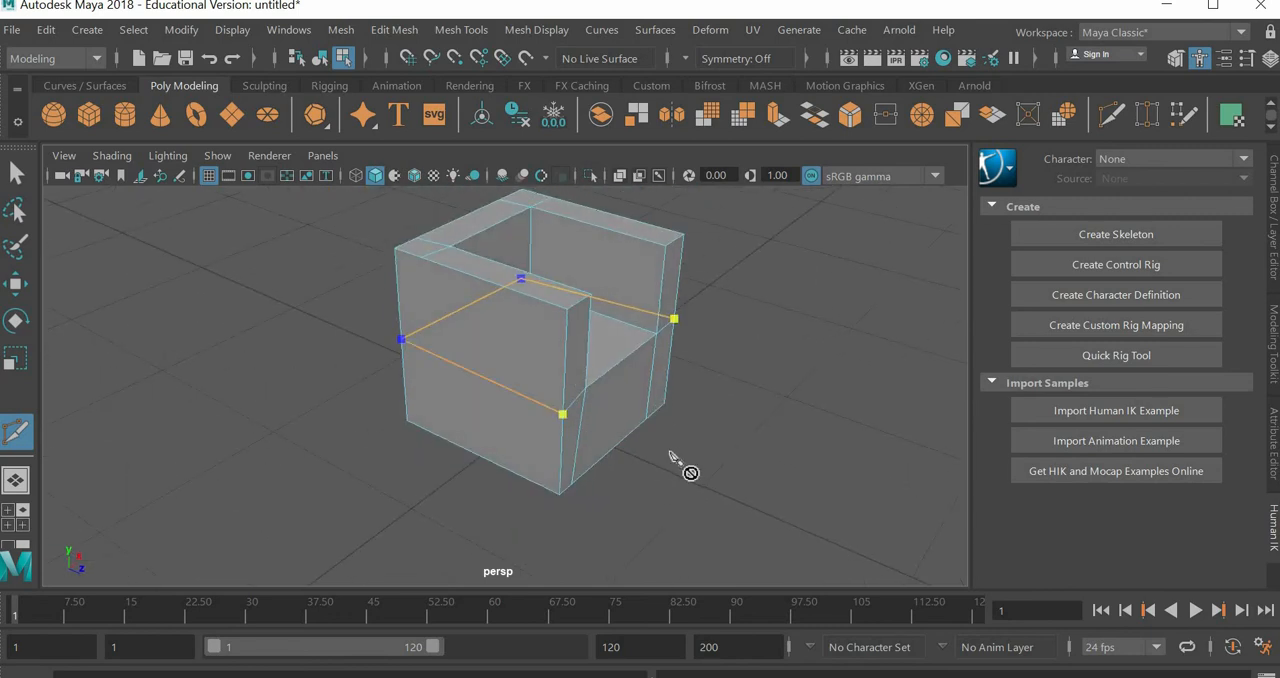
right_click(677, 463)
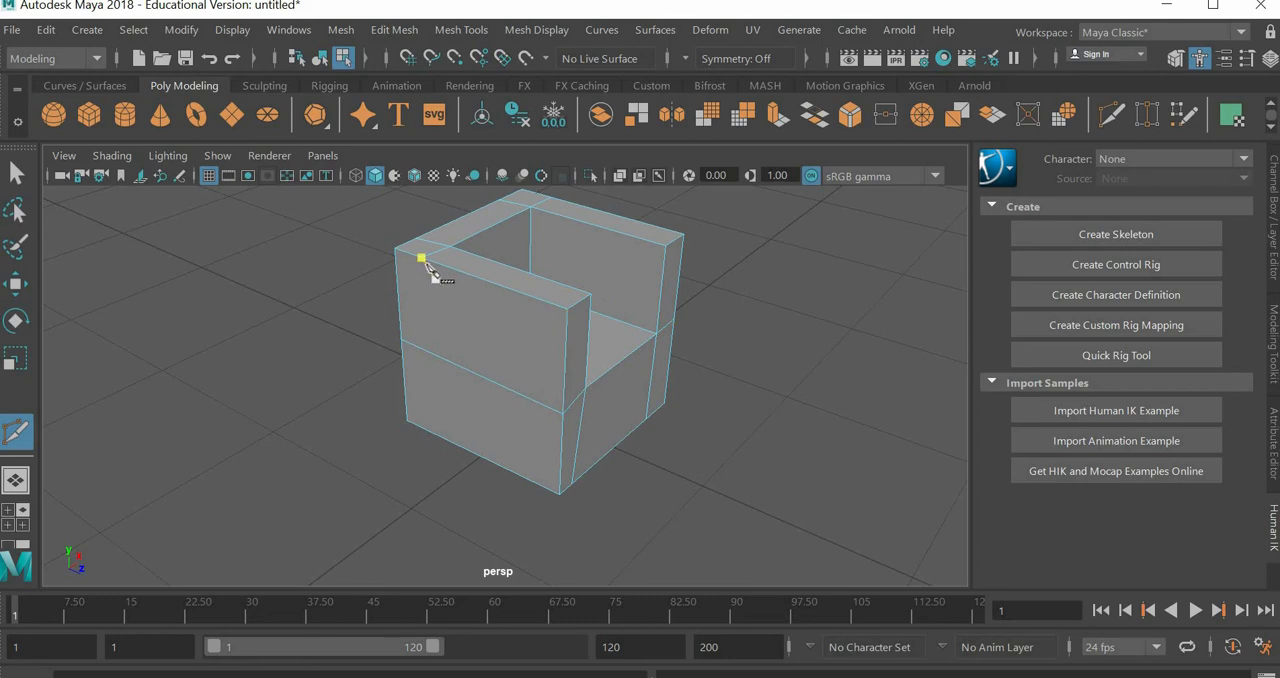
Step: Multi-Cut from one side's rear rim cut down the outer side, across the underside near the back, and up the other side
left_click(421, 429)
left_click_drag(520, 463, 382, 494, "alt")
left_click(382, 497)
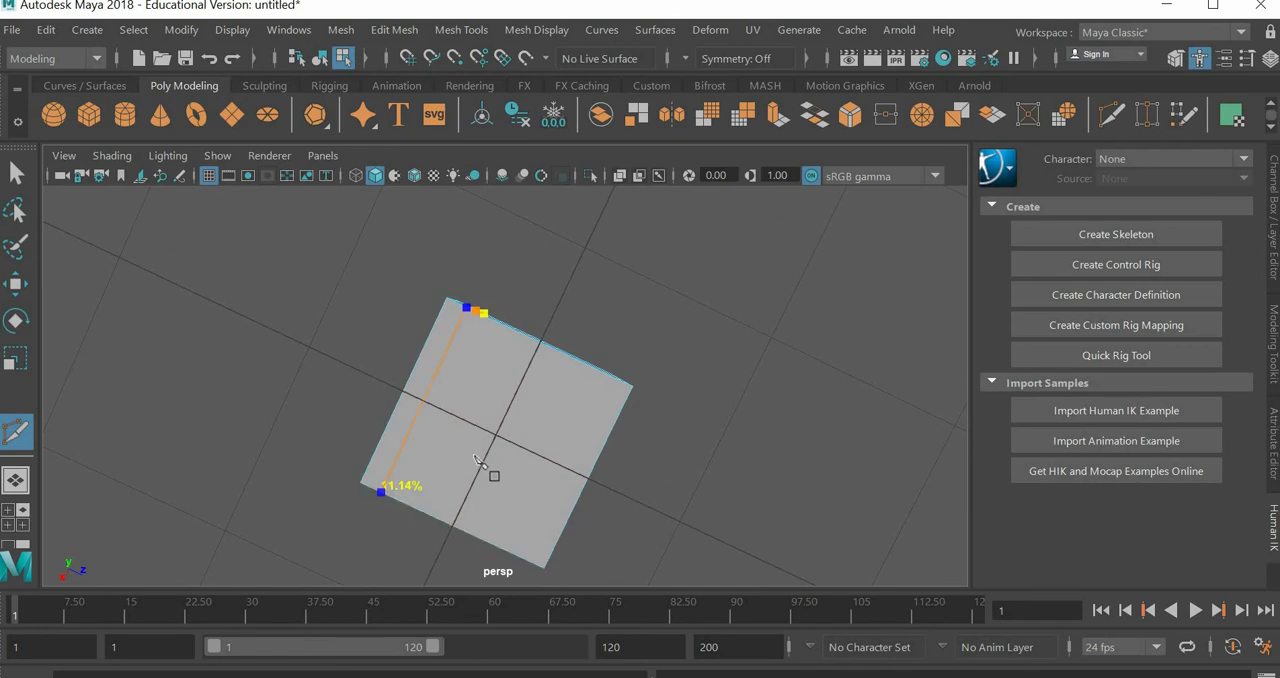
left_click_drag(646, 528, 523, 371, "alt")
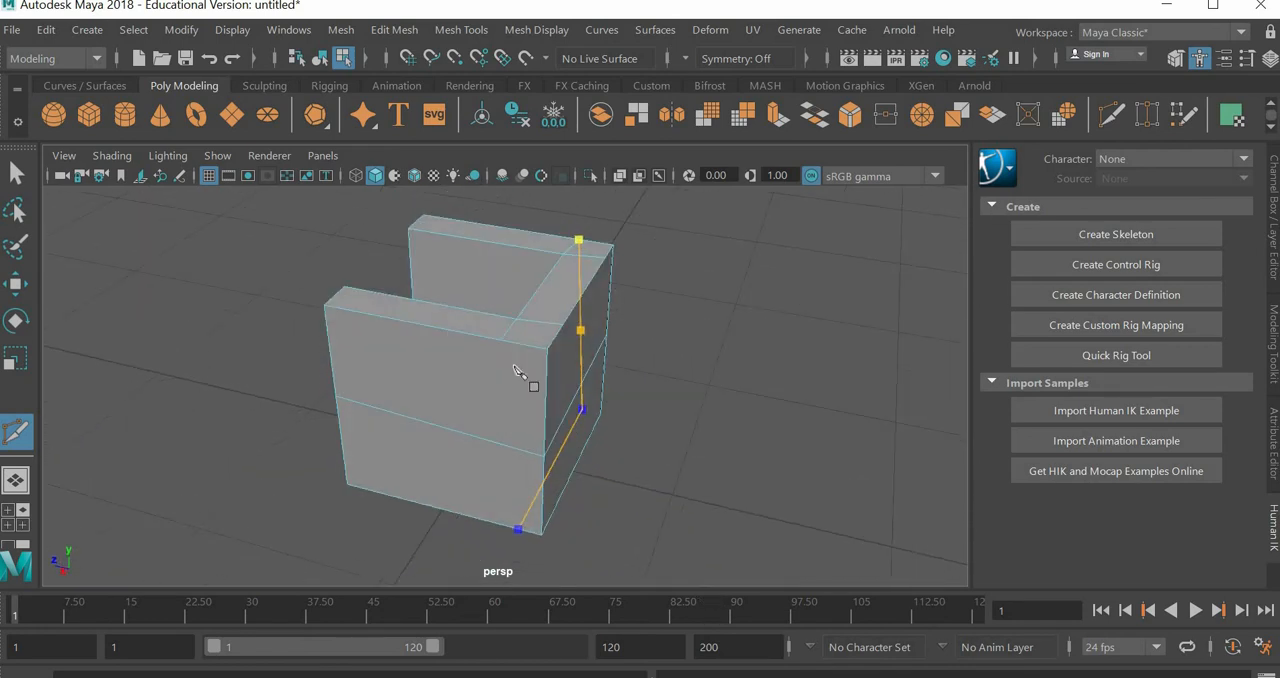
left_click(500, 340)
key("Return")
Step: Multi-Cut from a front vertical cut's lower end across the underside to the back, then up to that side's top-rim cut
left_click_drag(737, 452, 645, 380, "alt")
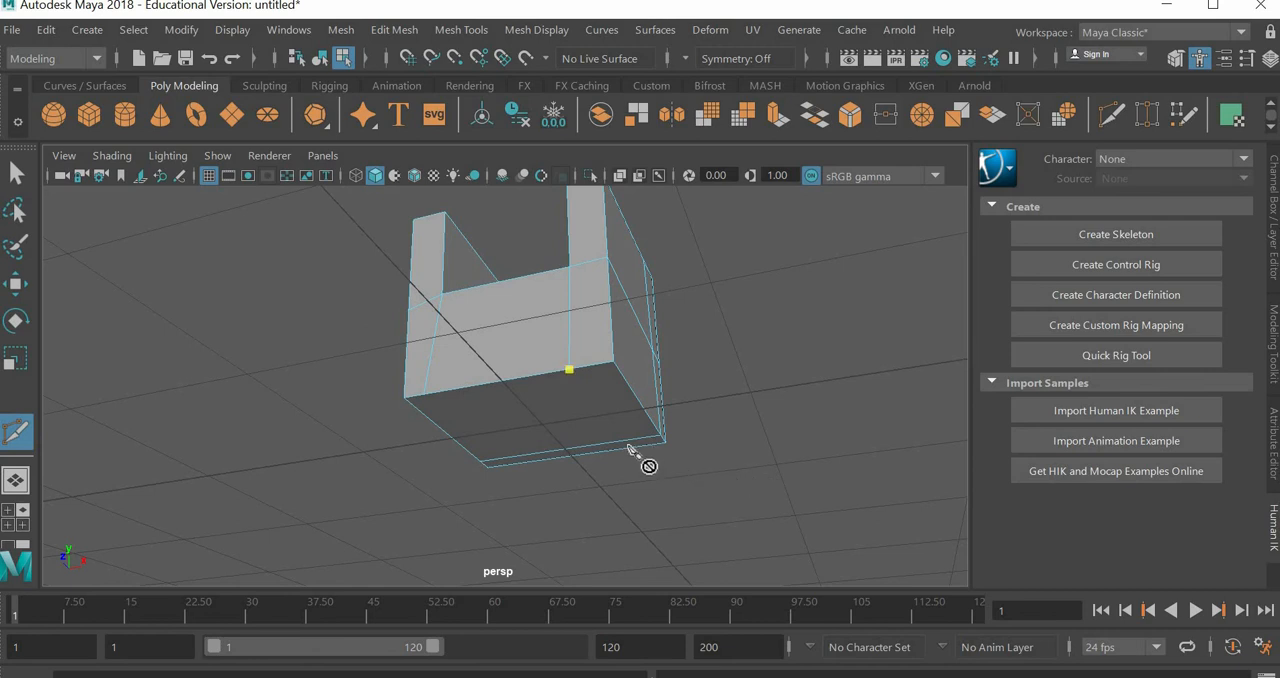
left_click_drag(651, 457, 548, 324, "alt")
left_click(546, 320)
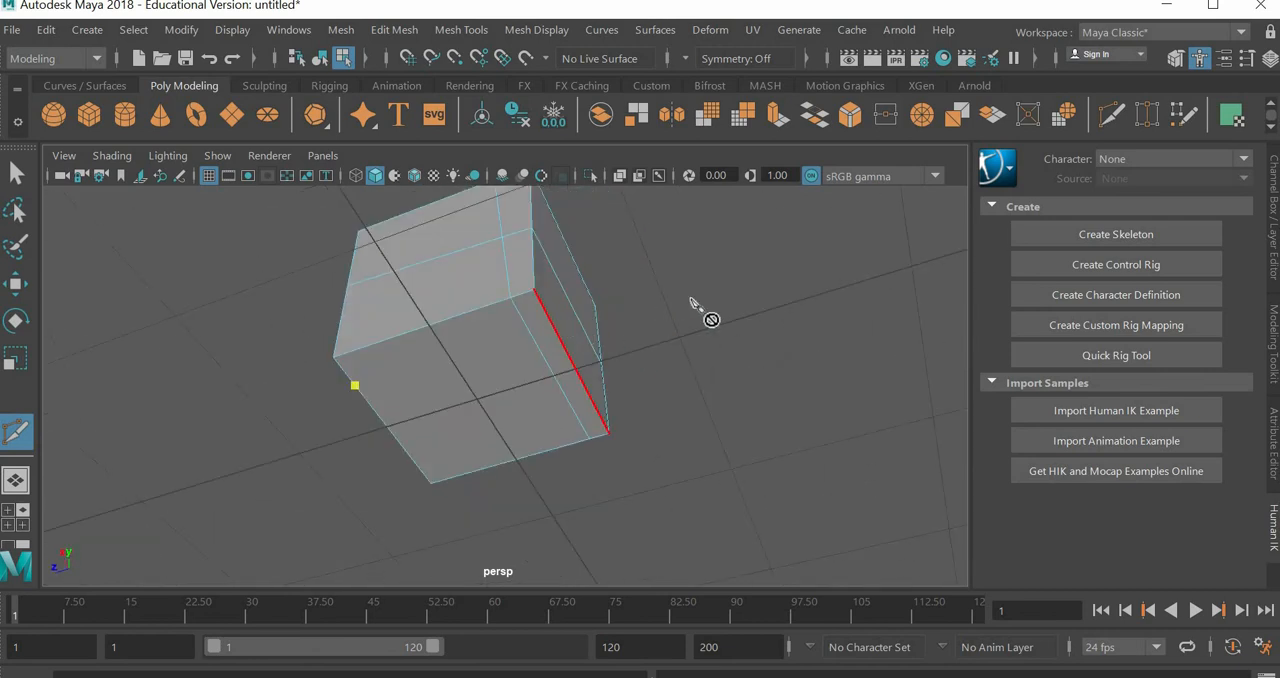
left_click_drag(689, 397, 543, 392, "alt")
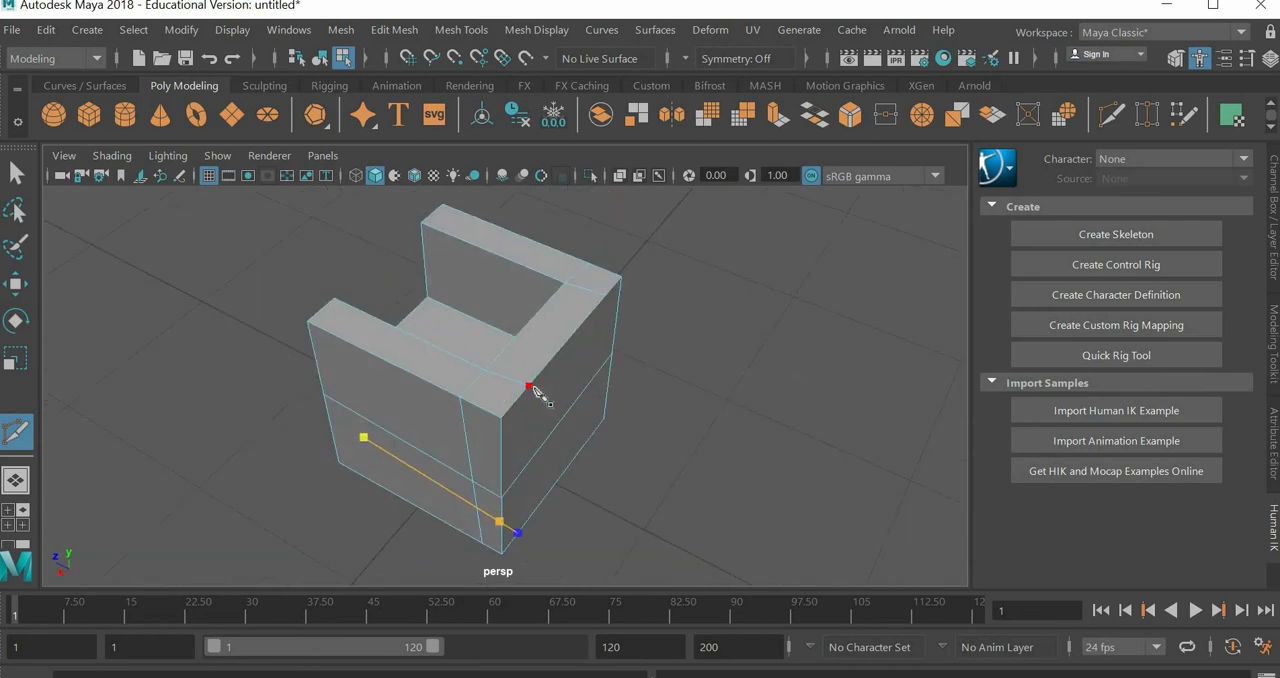
left_click(700, 418)
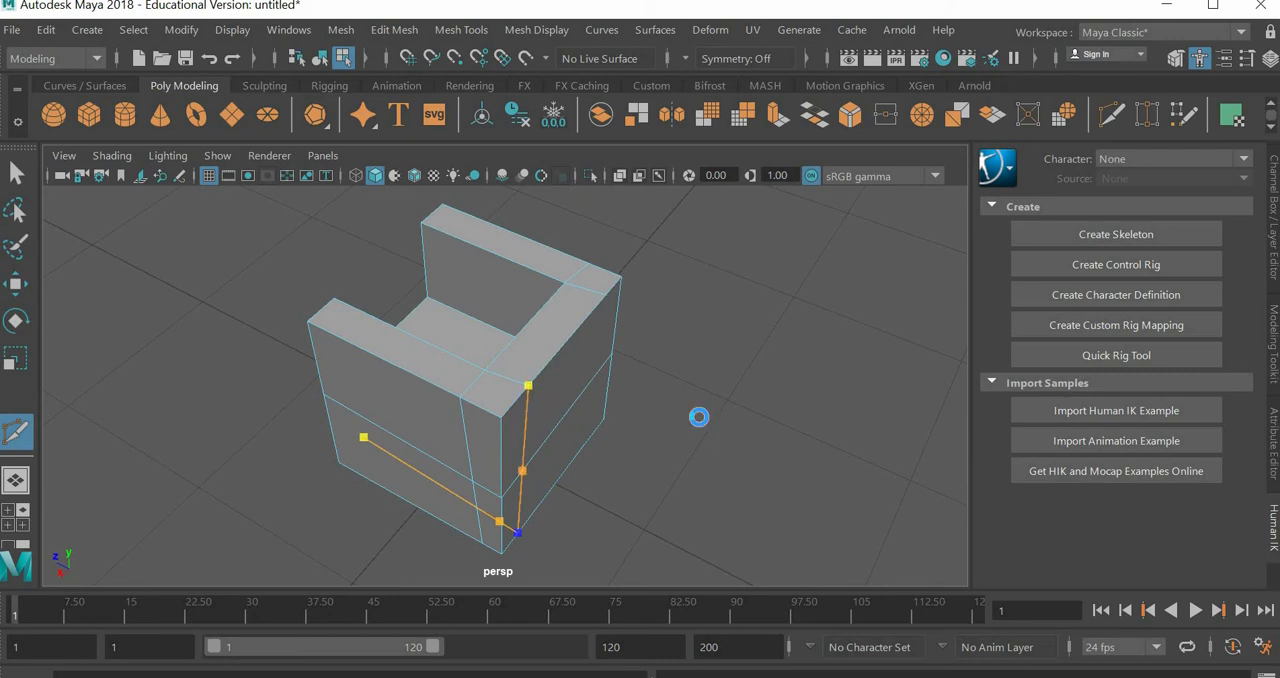
key("Return")
Step: Multi-Cut from the other top-rim cut down the back and across the underside to the remaining front vertical cut's lower end
left_click_drag(663, 428, 591, 329, "alt")
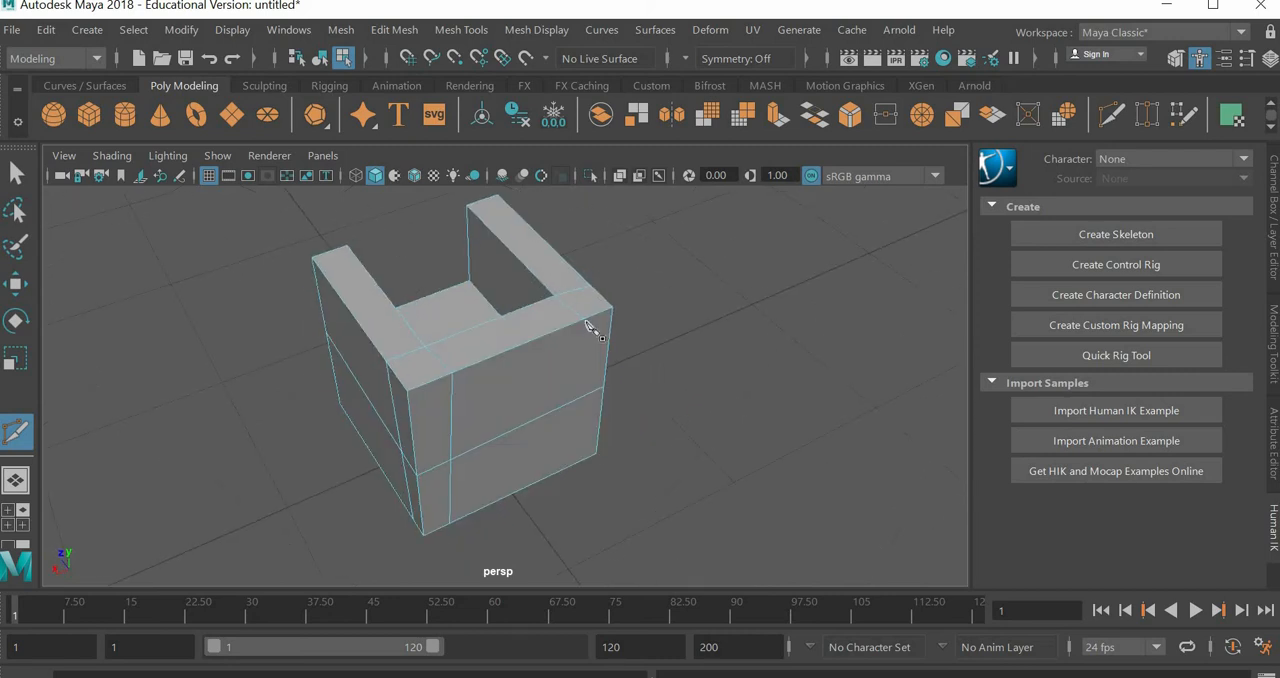
left_click(585, 318)
left_click_drag(750, 378, 590, 398, "alt")
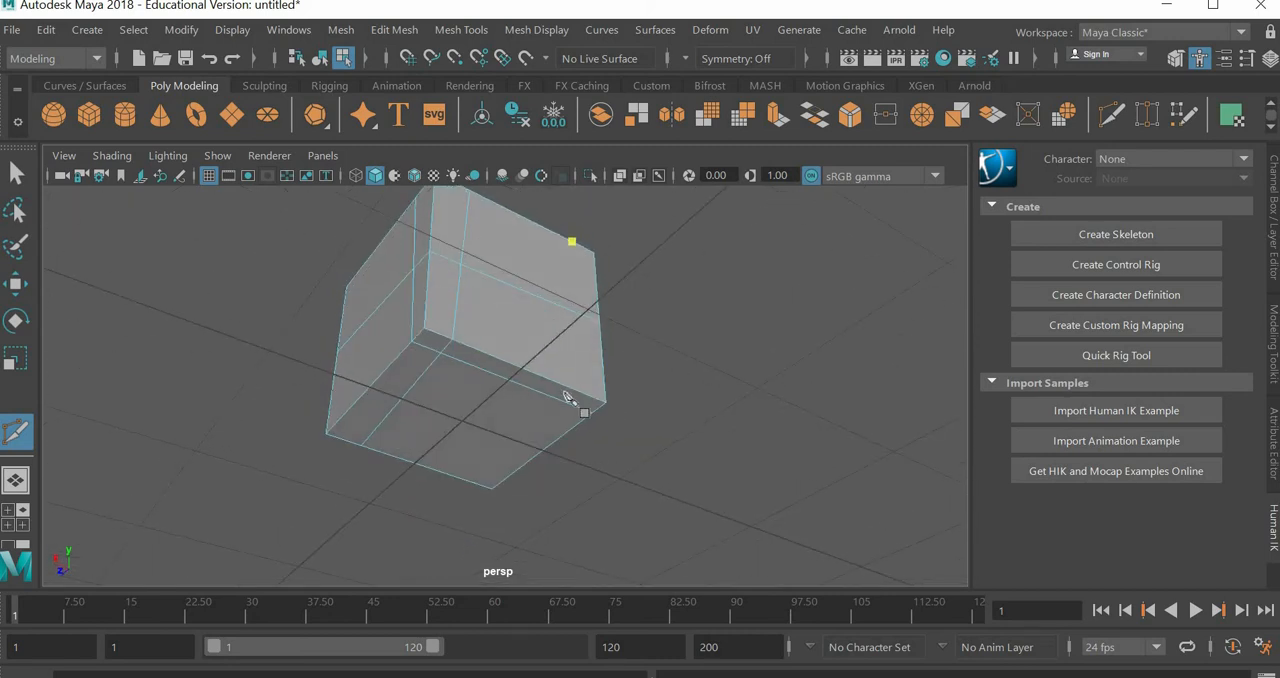
left_click(583, 393)
left_click_drag(843, 466, 471, 400, "alt")
left_click(469, 392)
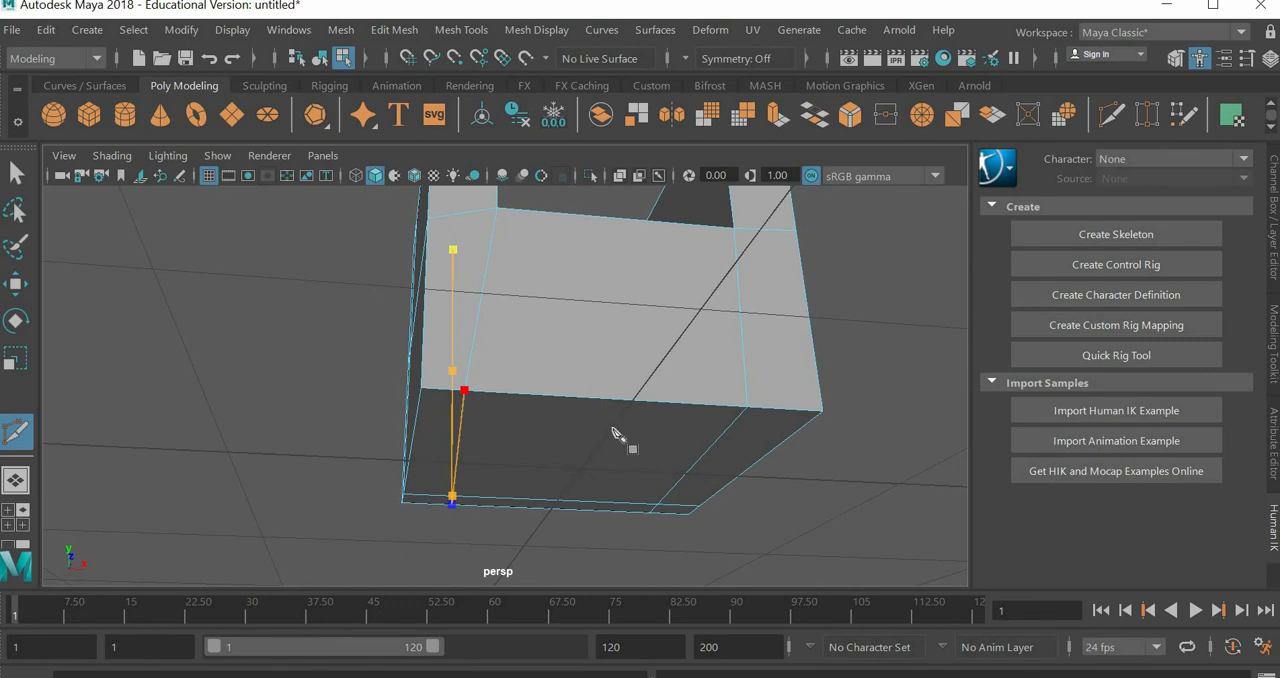
right_click(618, 430)
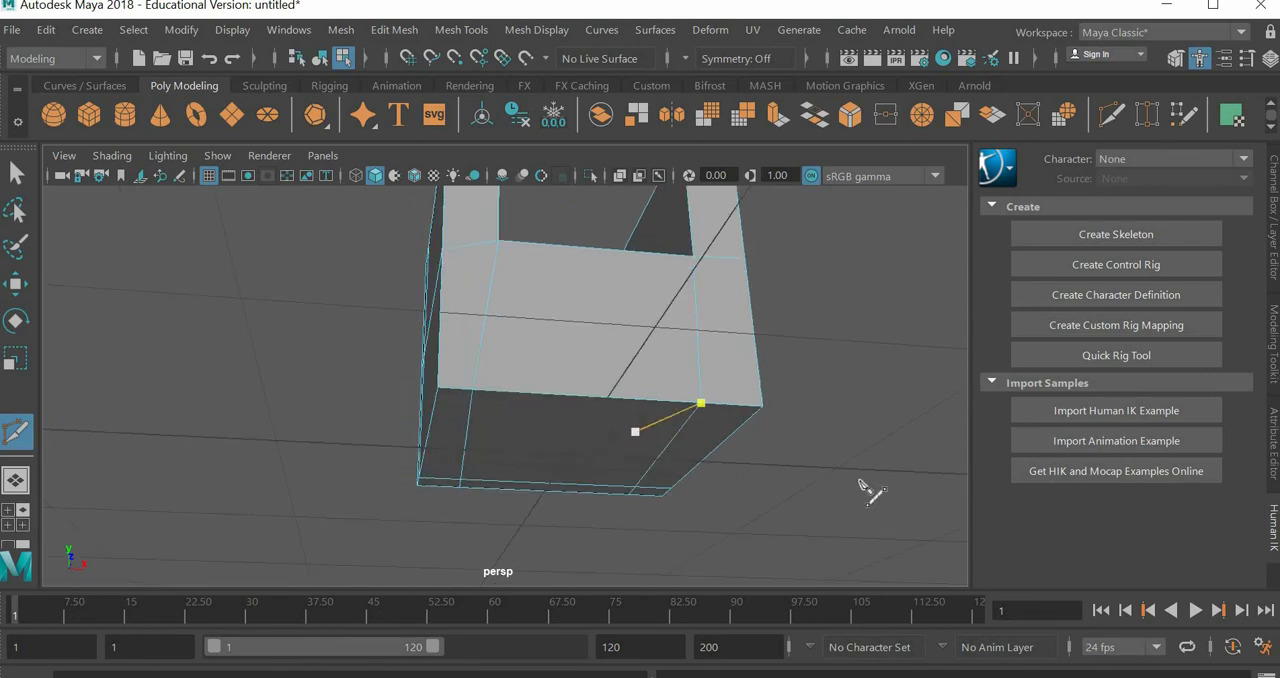
Step: Leave the Multi-Cut tool, inspect the cut chair, and display it as wireframe in the top view
left_click_drag(840, 523, 200, 305, "alt")
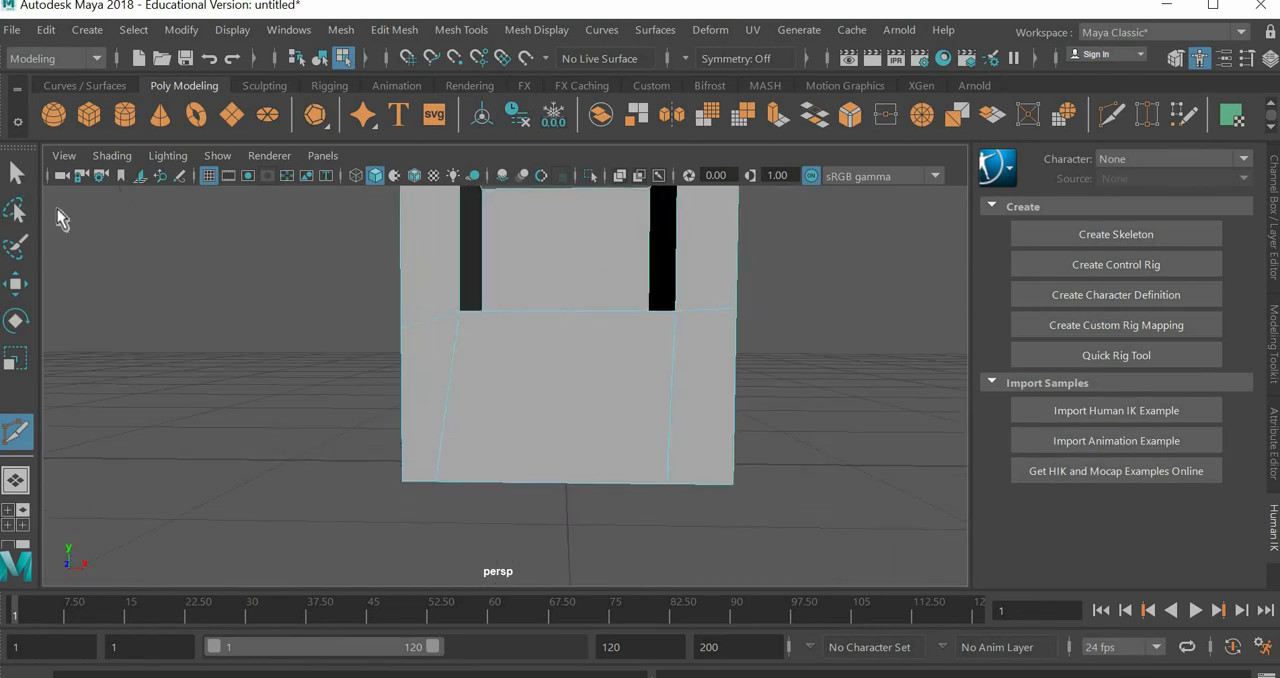
left_click(16, 173)
left_click_drag(253, 358, 526, 435, "alt")
mouse_move(472, 471)
left_mouse_down("alt")
mouse_move(517, 446)
mouse_move(443, 466)
mouse_move(474, 453)
left_mouse_up("alt")
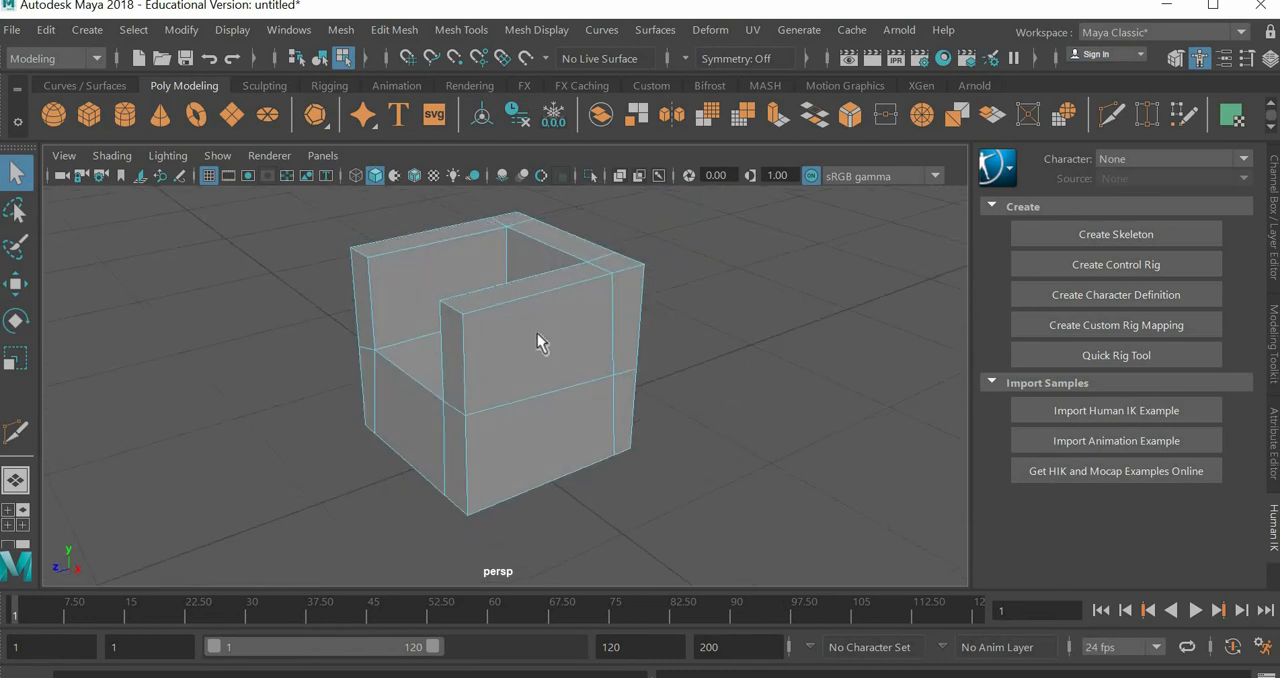
left_click_drag(600, 457, 751, 489, "alt")
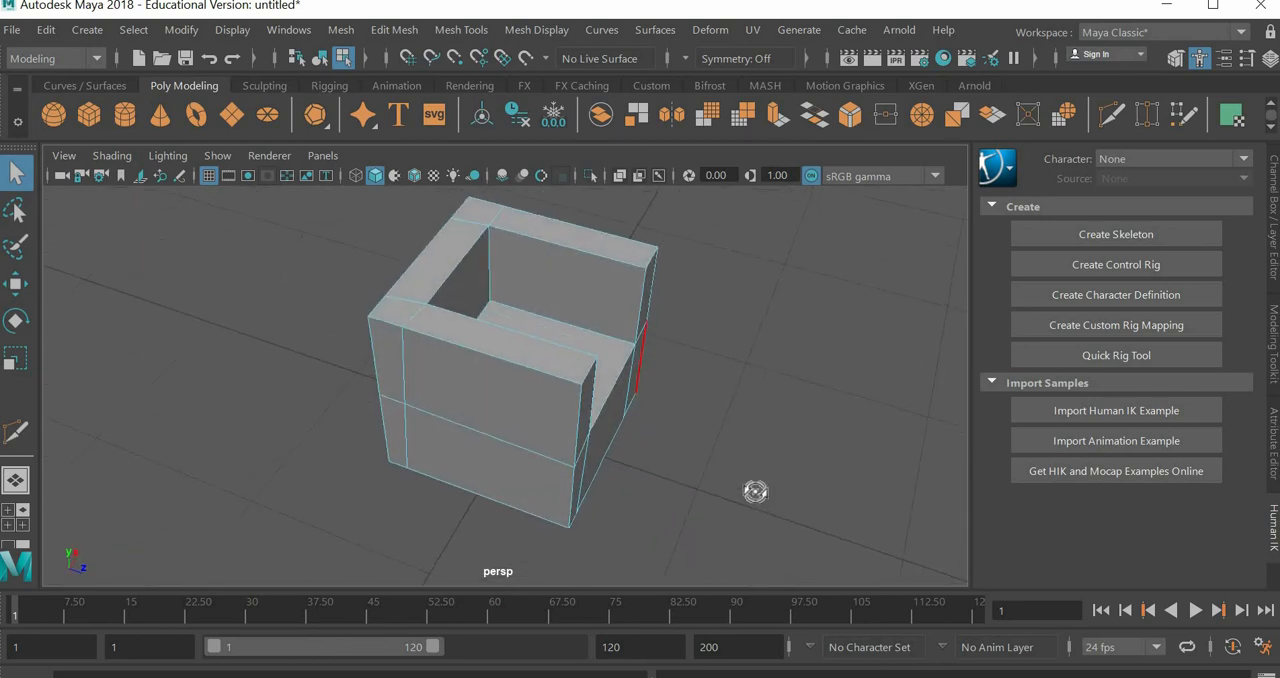
key("space")
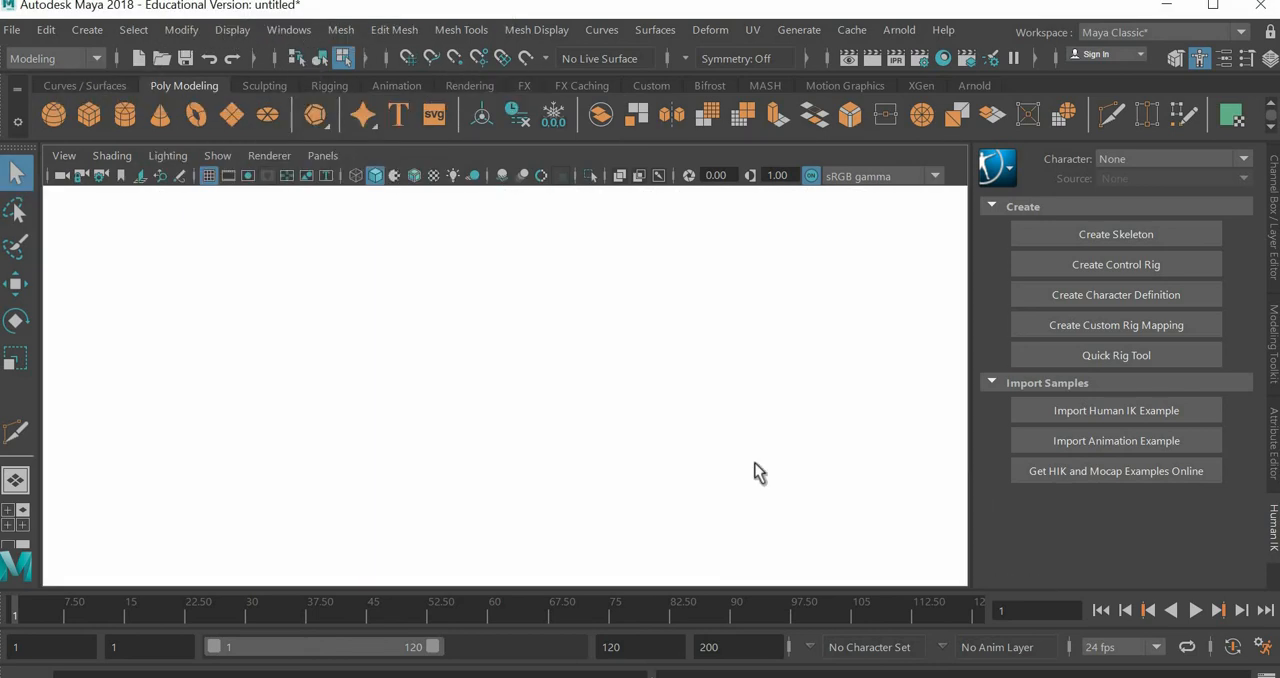
key("space")
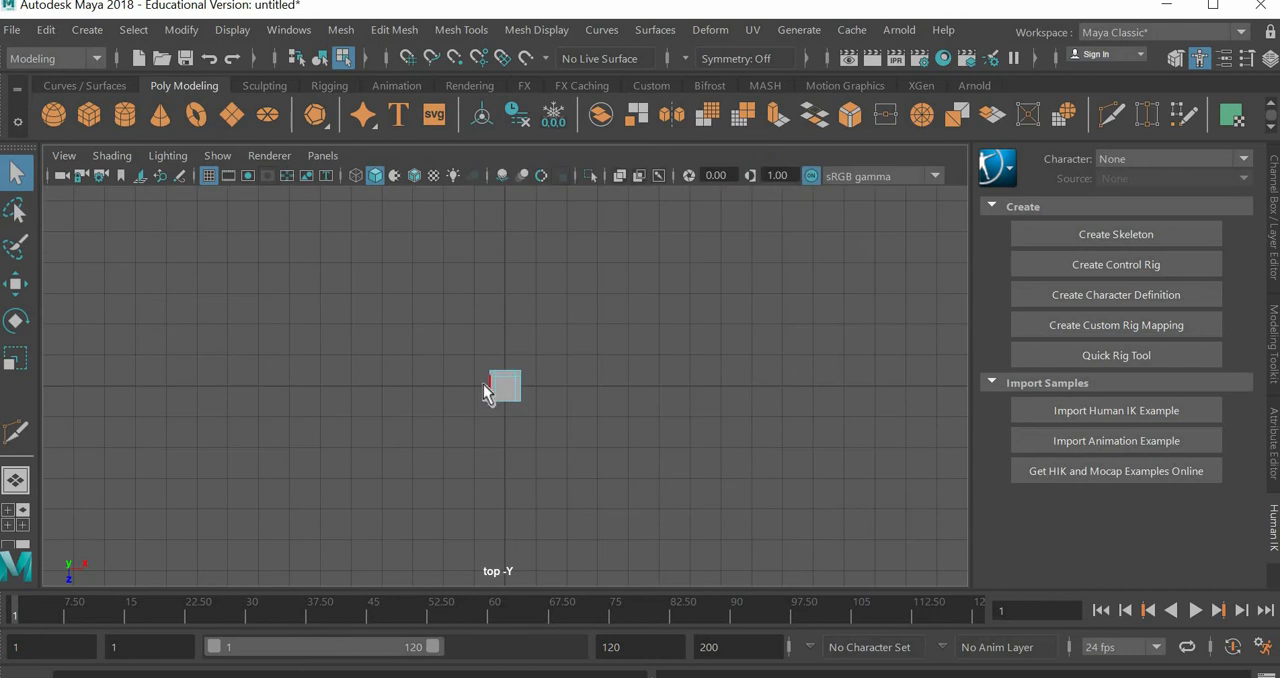
scroll(483, 384, "up", 5)
left_click(108, 155)
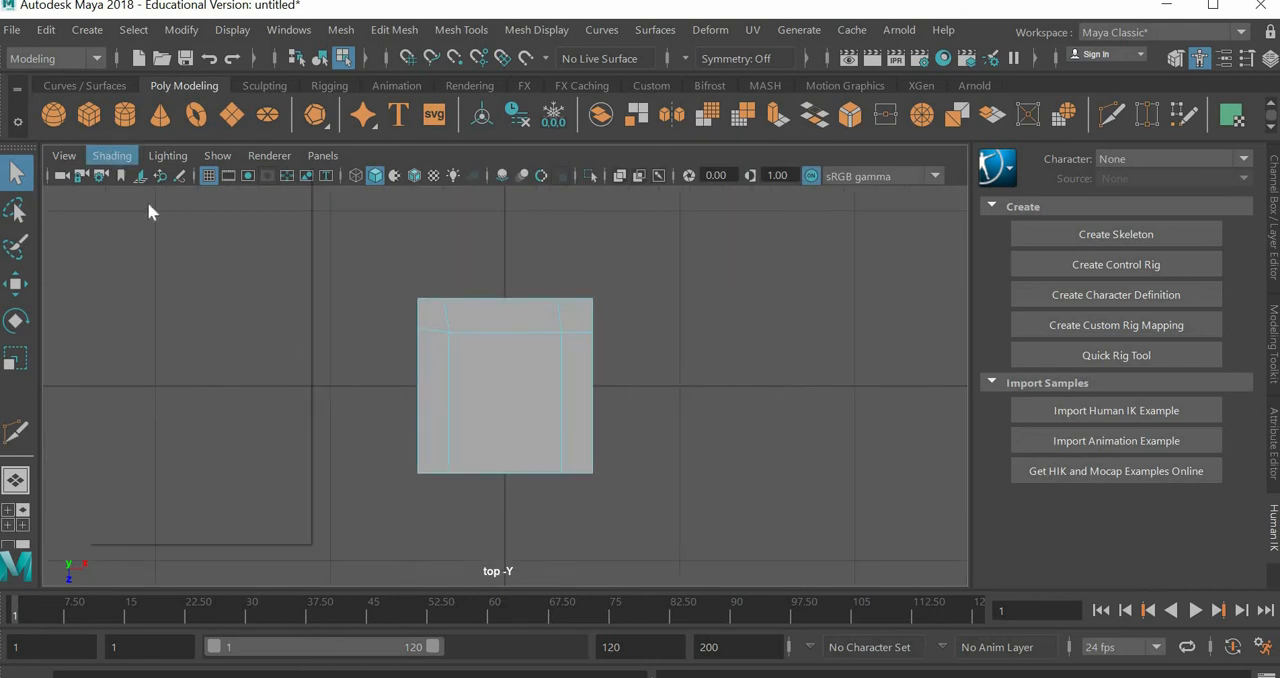
left_click(160, 193)
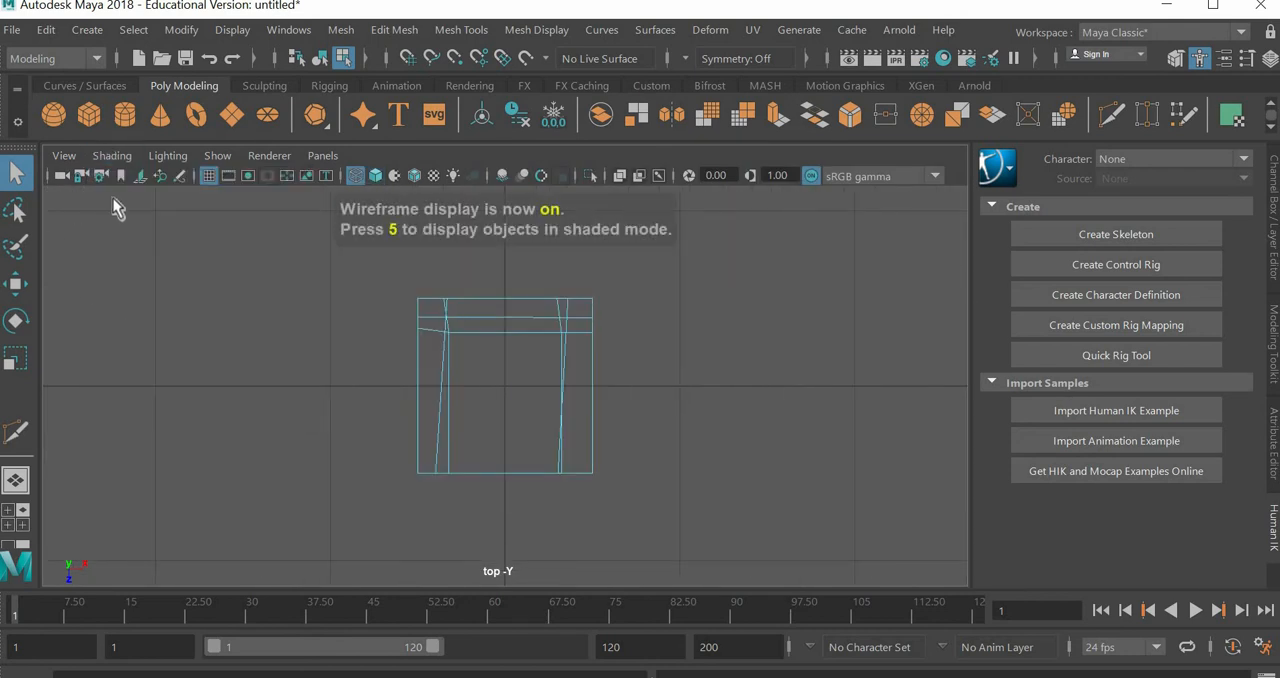
Step: Select the vertices of the chair's left lengthwise cut and scale them flat along X into a straight line
right_click_drag(509, 408, 422, 134)
left_click_drag(491, 273, 425, 498)
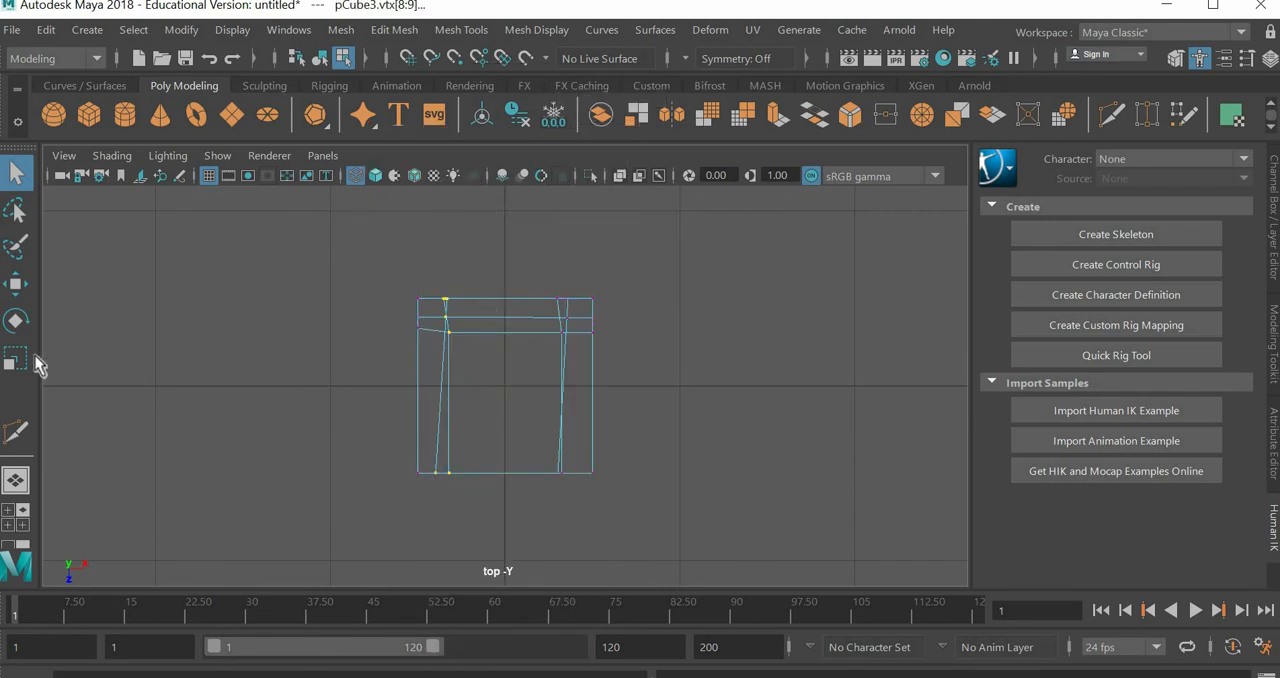
key("r")
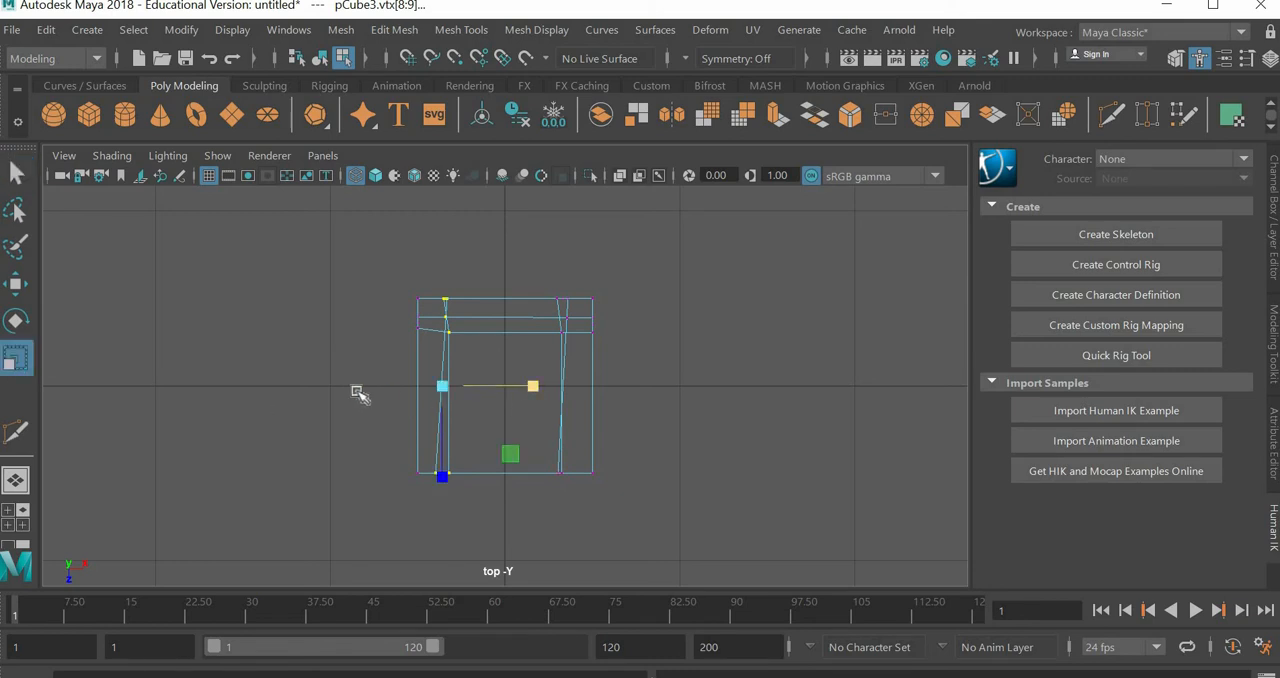
middle_click_drag(358, 392, 257, 391)
Step: Scale the right lengthwise cut's vertices flat along X, and the rear crosswise cut's vertices flat along Z
left_click_drag(534, 266, 586, 511)
left_click_drag(630, 389, 605, 311)
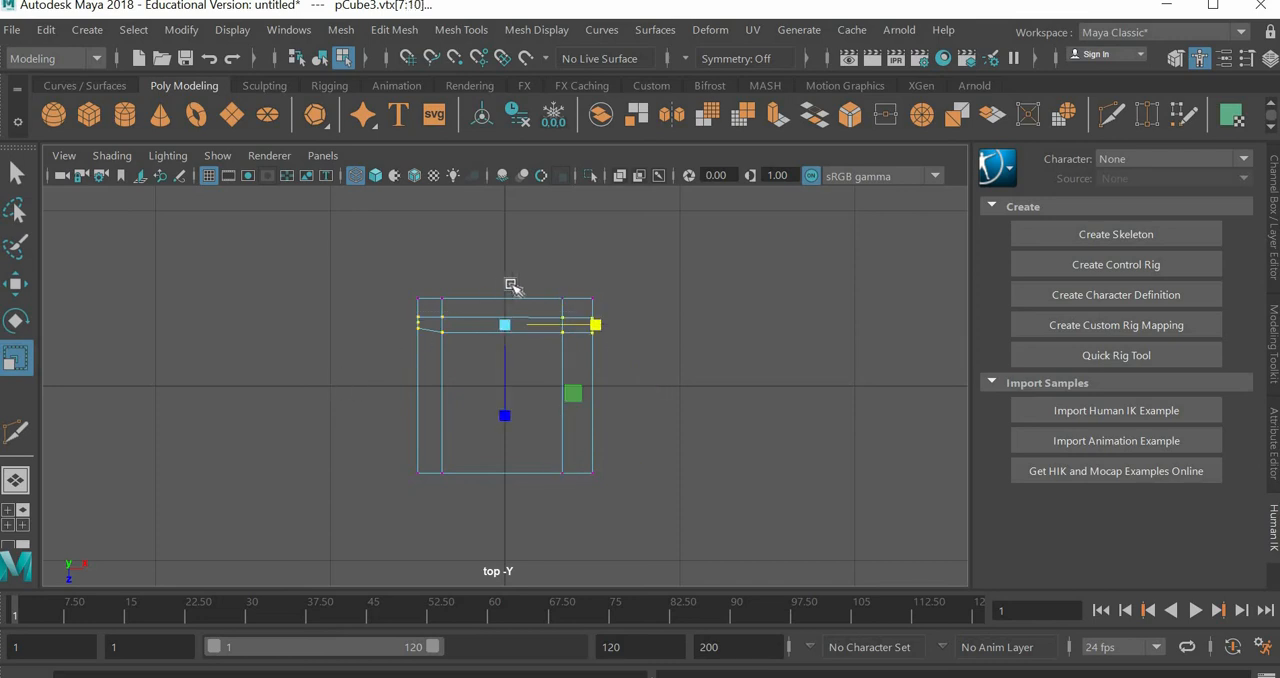
left_click_drag(513, 378, 675, 364)
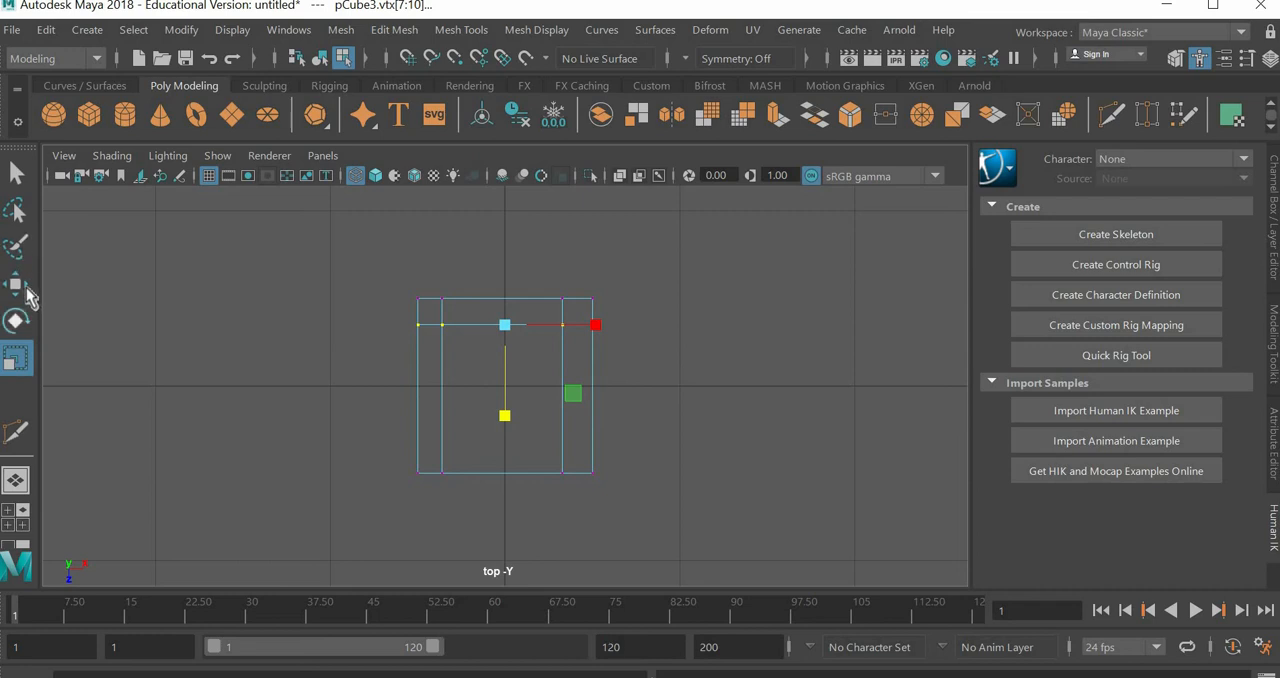
Step: Move the left lengthwise cut's vertices slightly along X toward the chair's centre, then clear the selection
key("w")
left_click(757, 462)
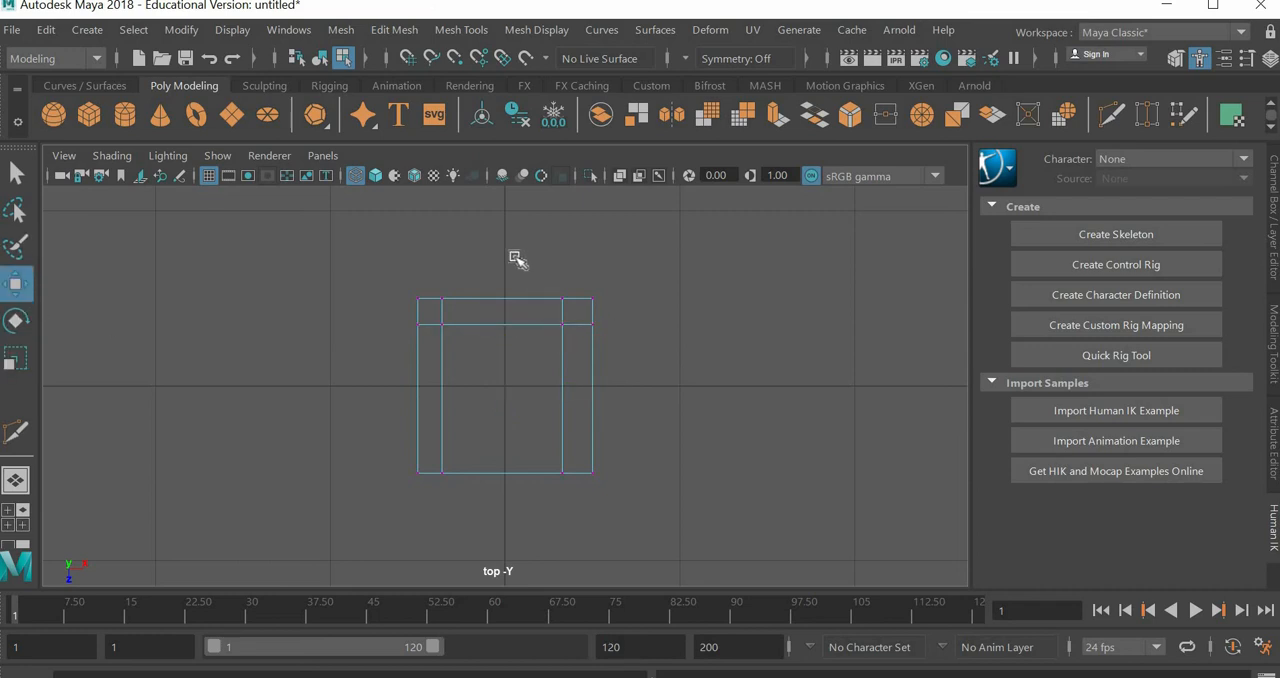
left_click_drag(516, 257, 437, 526)
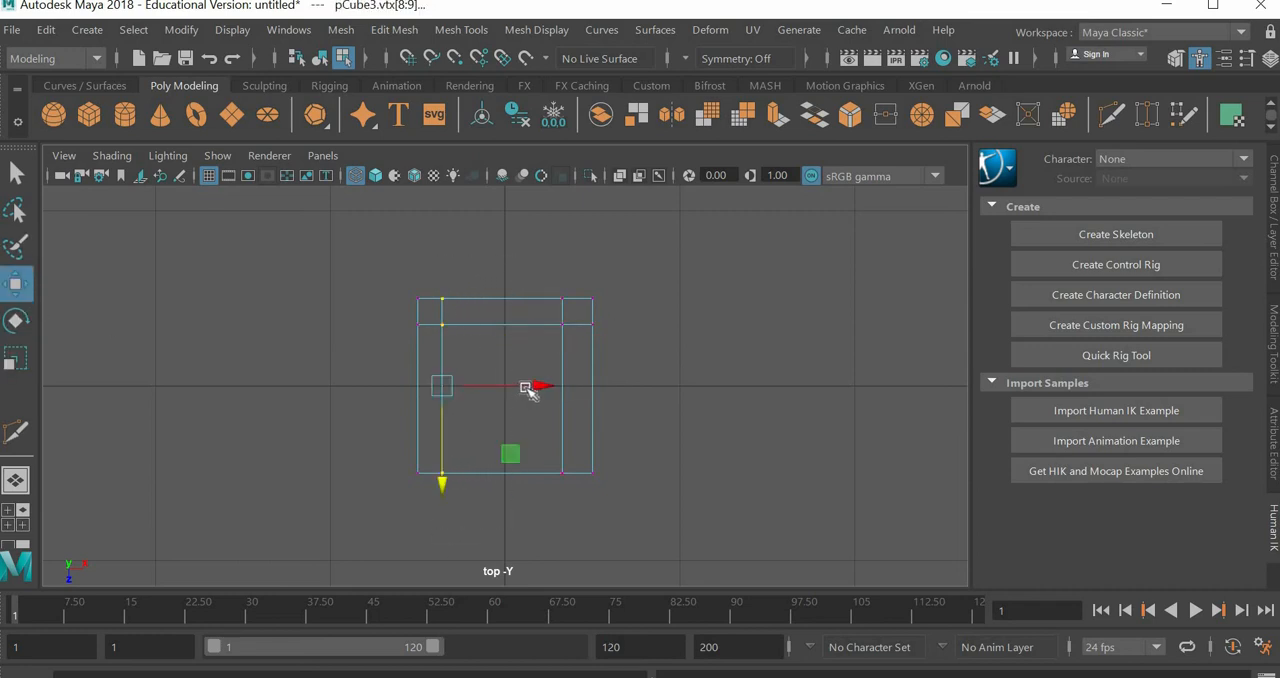
left_click_drag(533, 386, 532, 388)
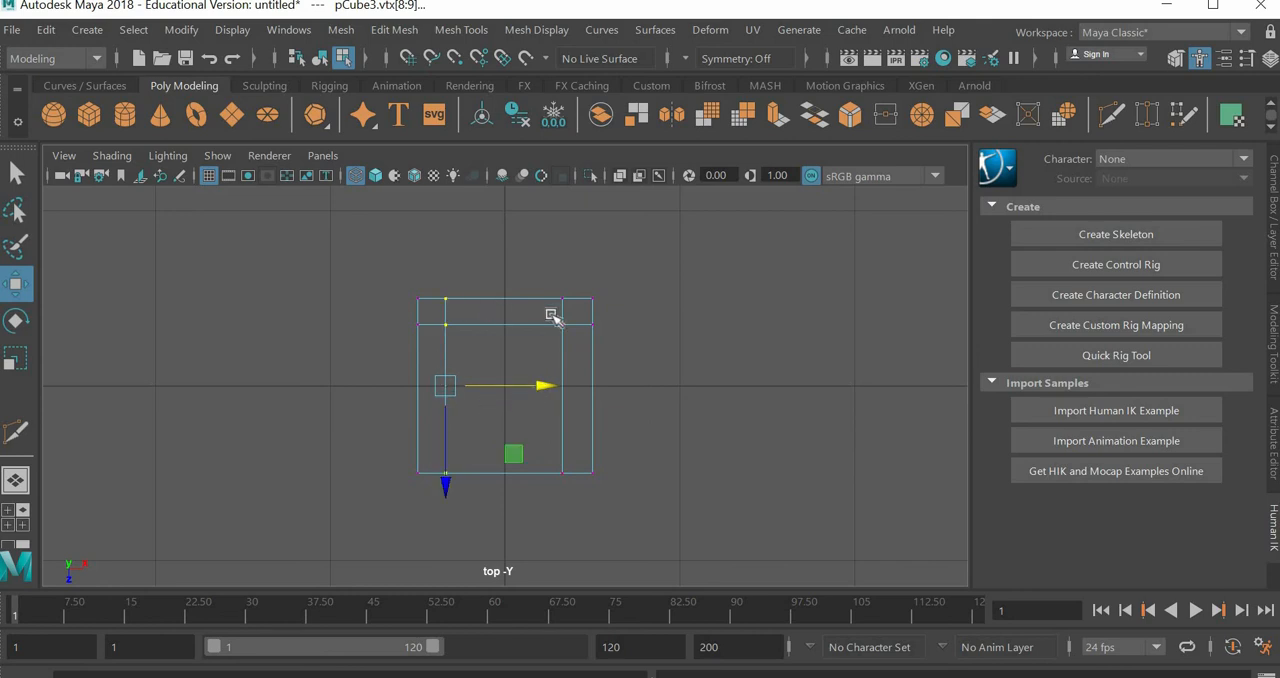
left_click(781, 434)
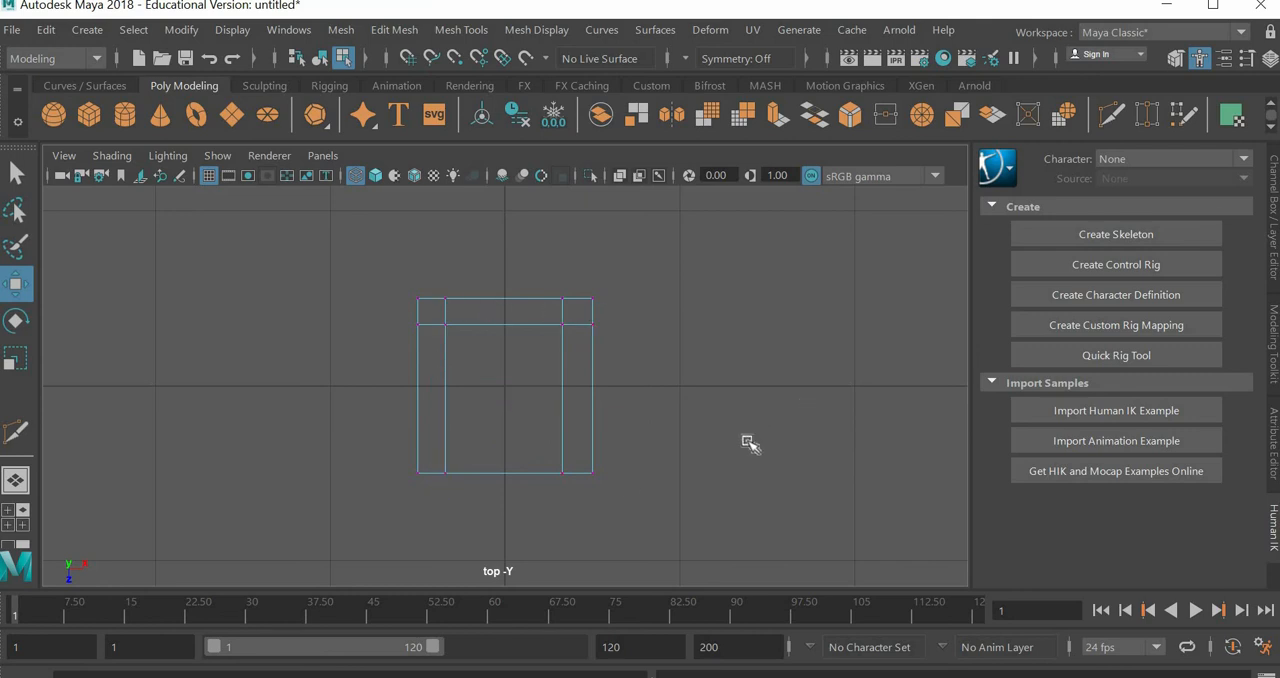
Step: Switch to the front view, frame the chair closely, and display it as wireframe
key("space")
key("space")
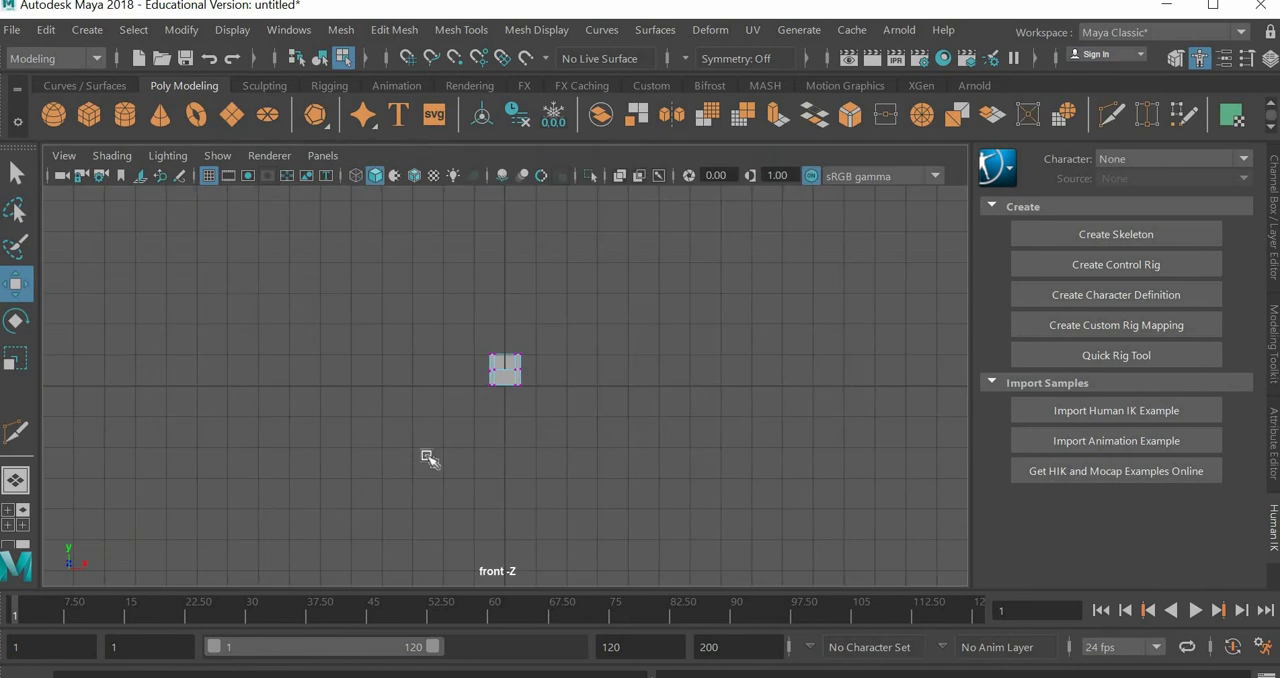
scroll(428, 458, "up", 5)
middle_click_drag(648, 487, 639, 448, "alt")
scroll(638, 447, "up", 1)
left_click(118, 158)
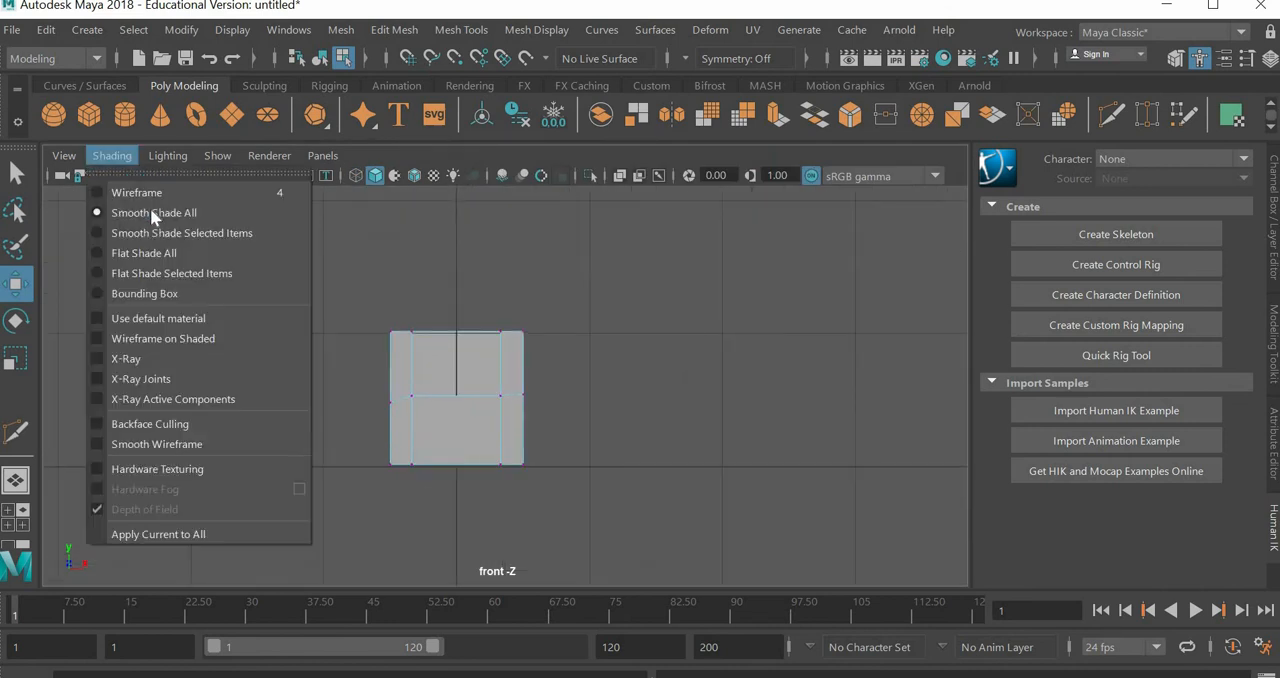
left_click(152, 194)
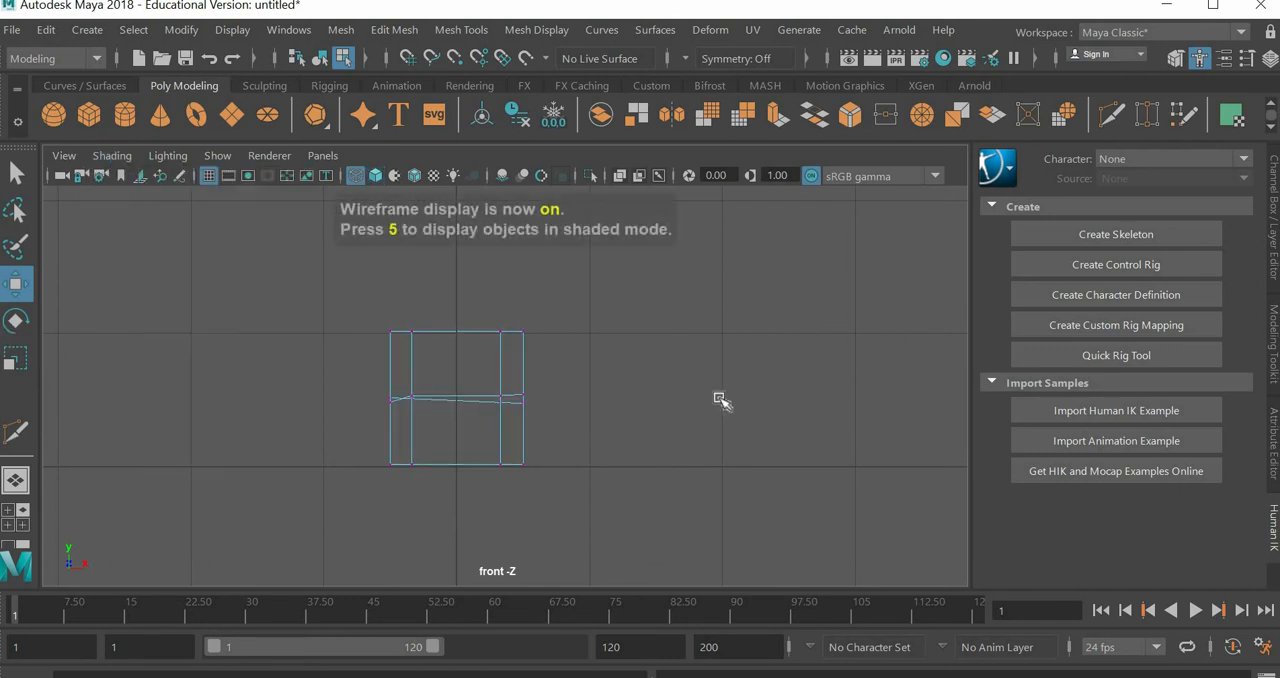
Step: Select the vertices of the chair's middle horizontal cut, scale them flat along Y, and return to the perspective view
left_click_drag(612, 352, 245, 356)
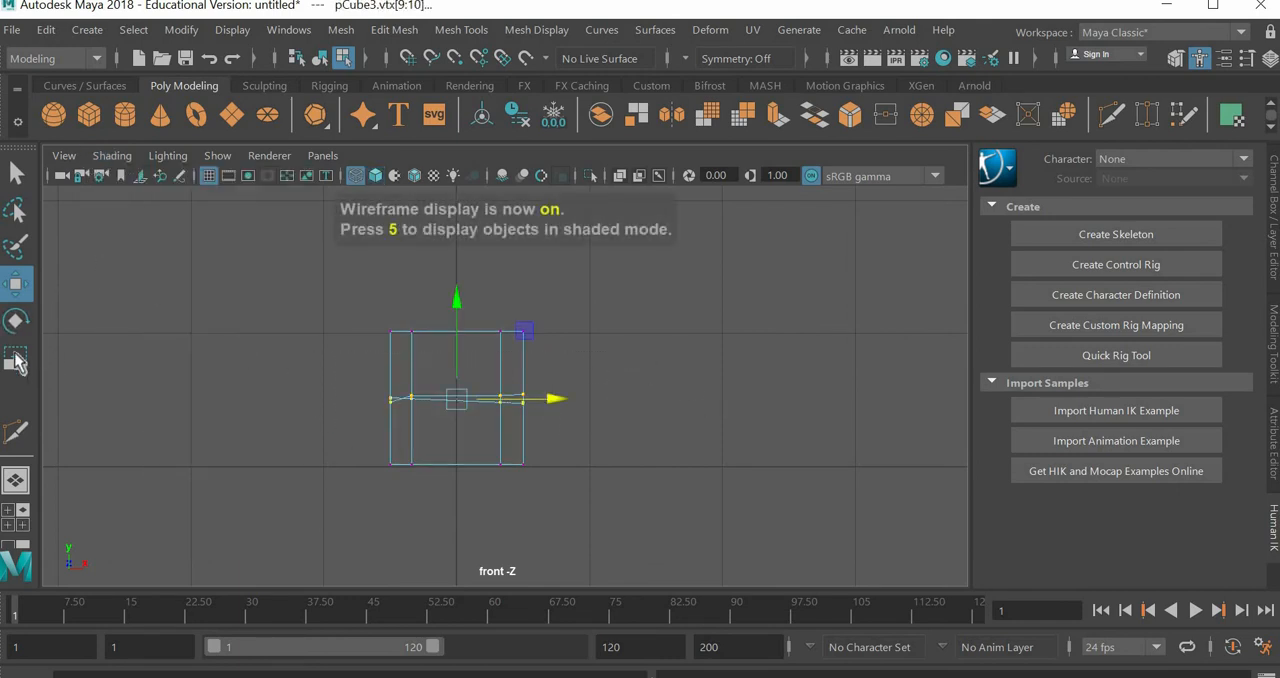
key("r")
left_click_drag(455, 502, 456, 526)
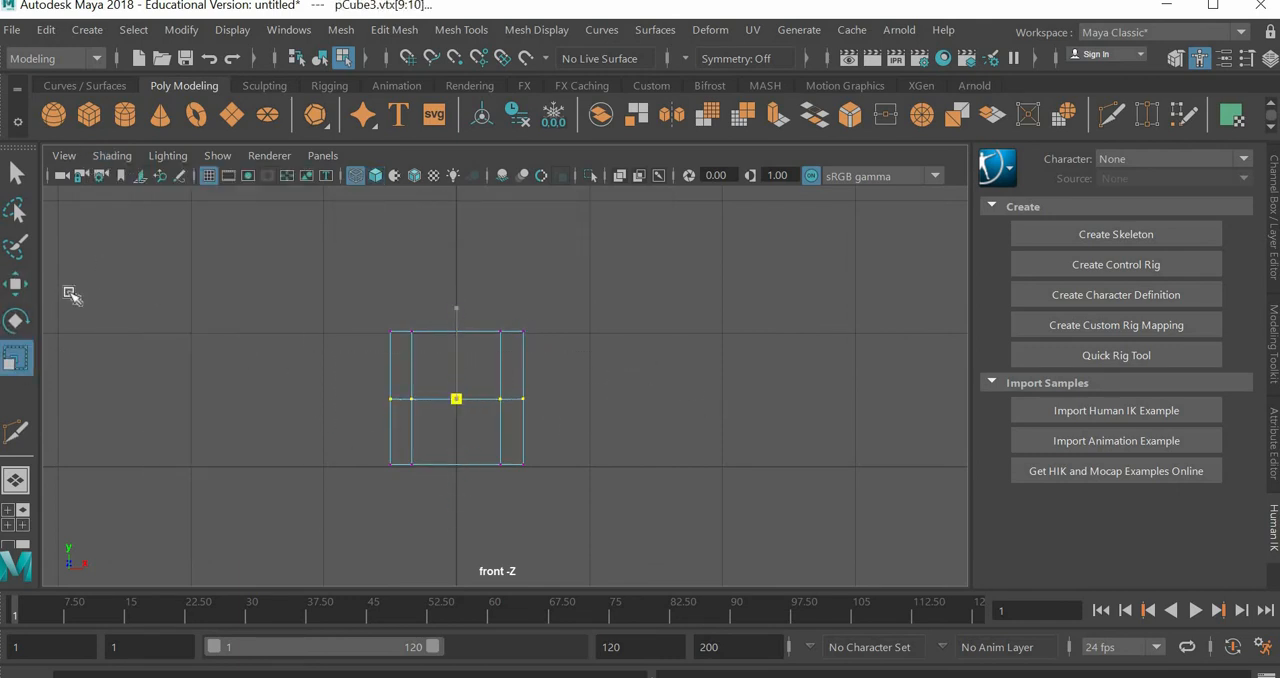
left_click(12, 178)
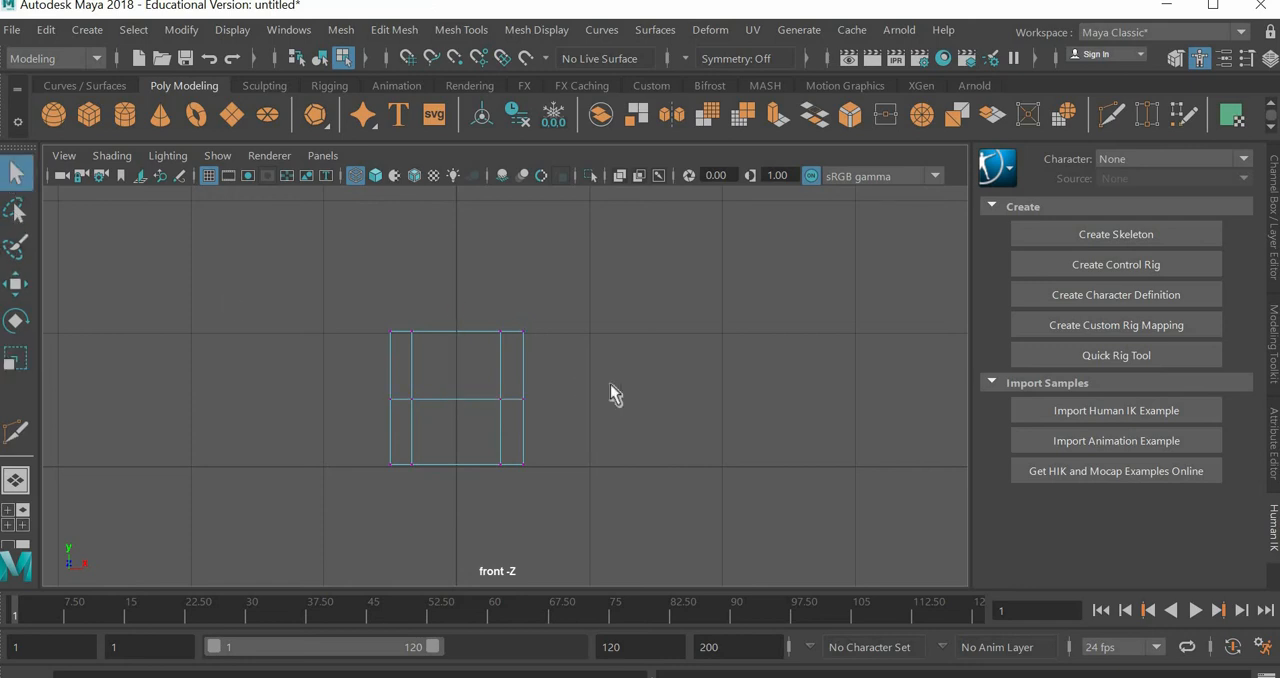
key("space")
key("space")
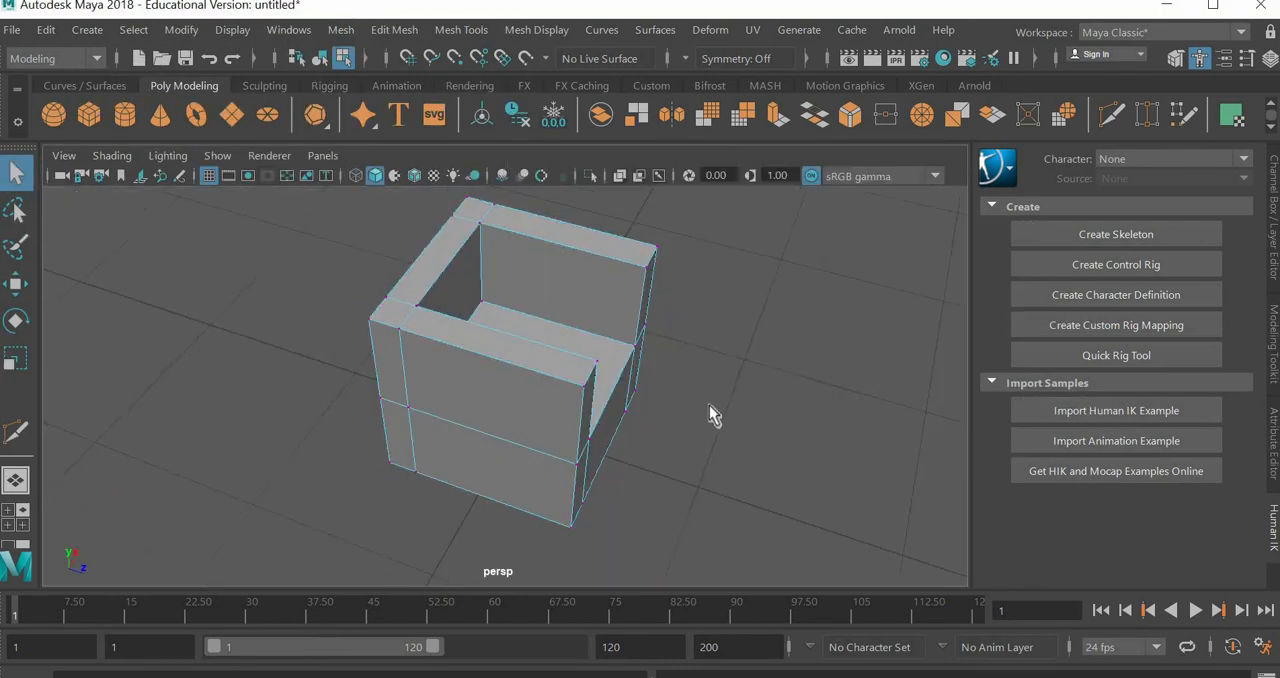
Step: Compare the chair's smooth mesh preview with its unsmoothed form from the front, side and back
left_click_drag(709, 409, 552, 390, "alt")
left_click_drag(622, 381, 703, 447, "alt")
key("3")
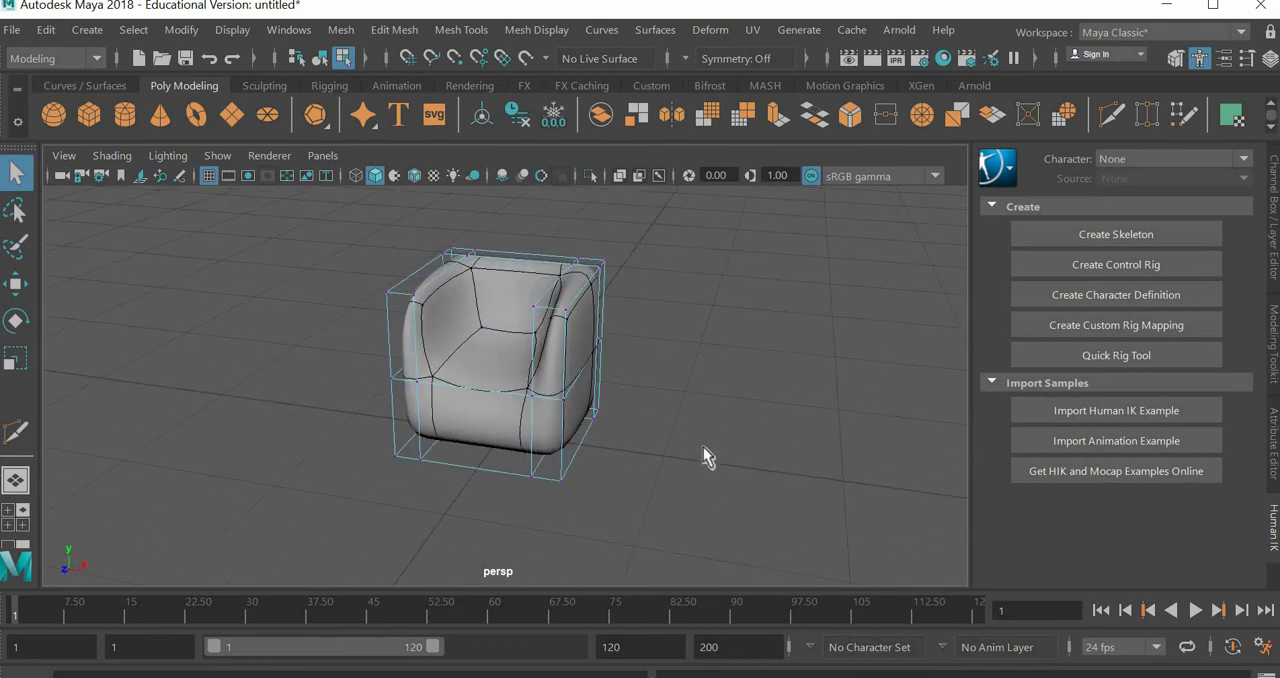
key("1")
scroll(703, 447, "up", 2)
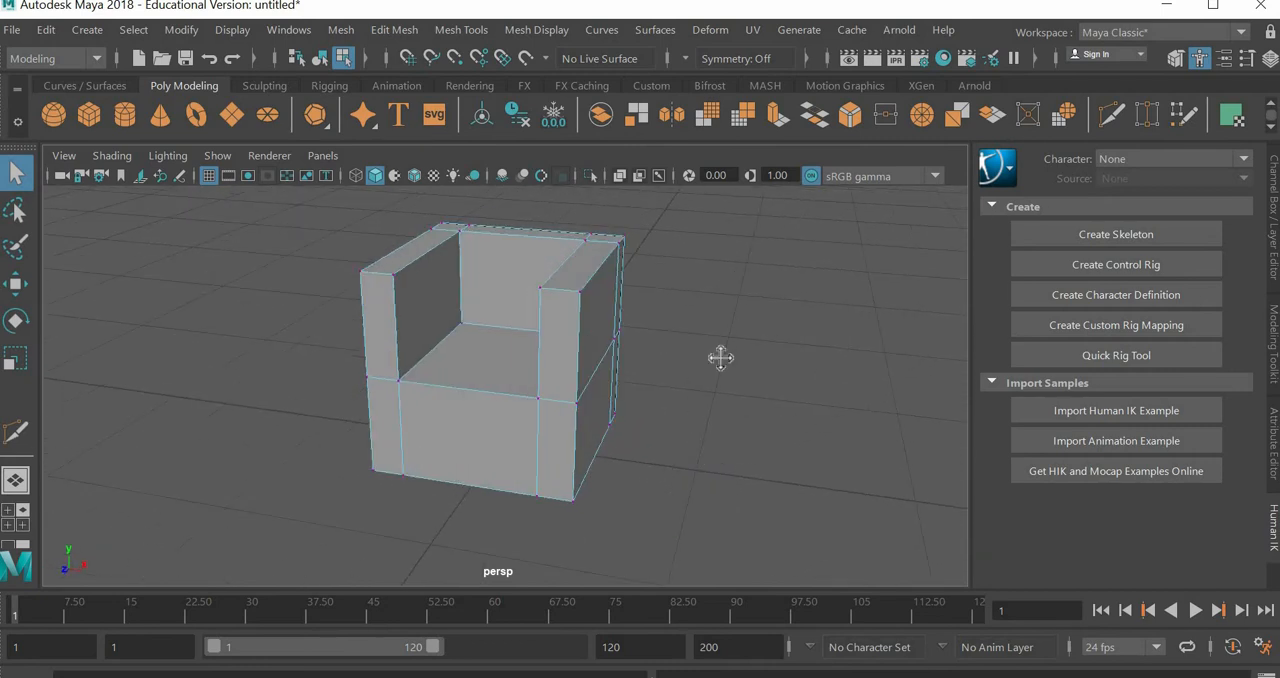
middle_click_drag(720, 358, 664, 420, "alt")
left_click_drag(664, 420, 588, 343, "alt")
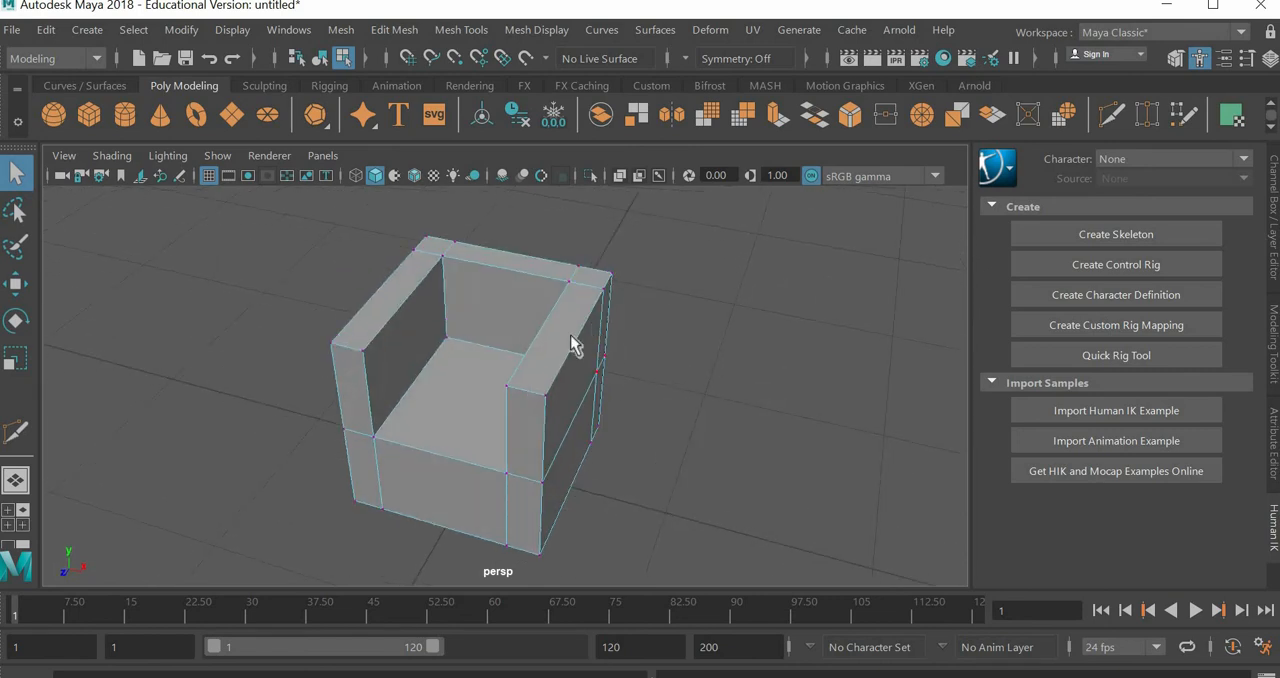
left_click_drag(681, 422, 706, 393, "alt")
middle_click_drag(708, 392, 654, 388, "alt")
key("3")
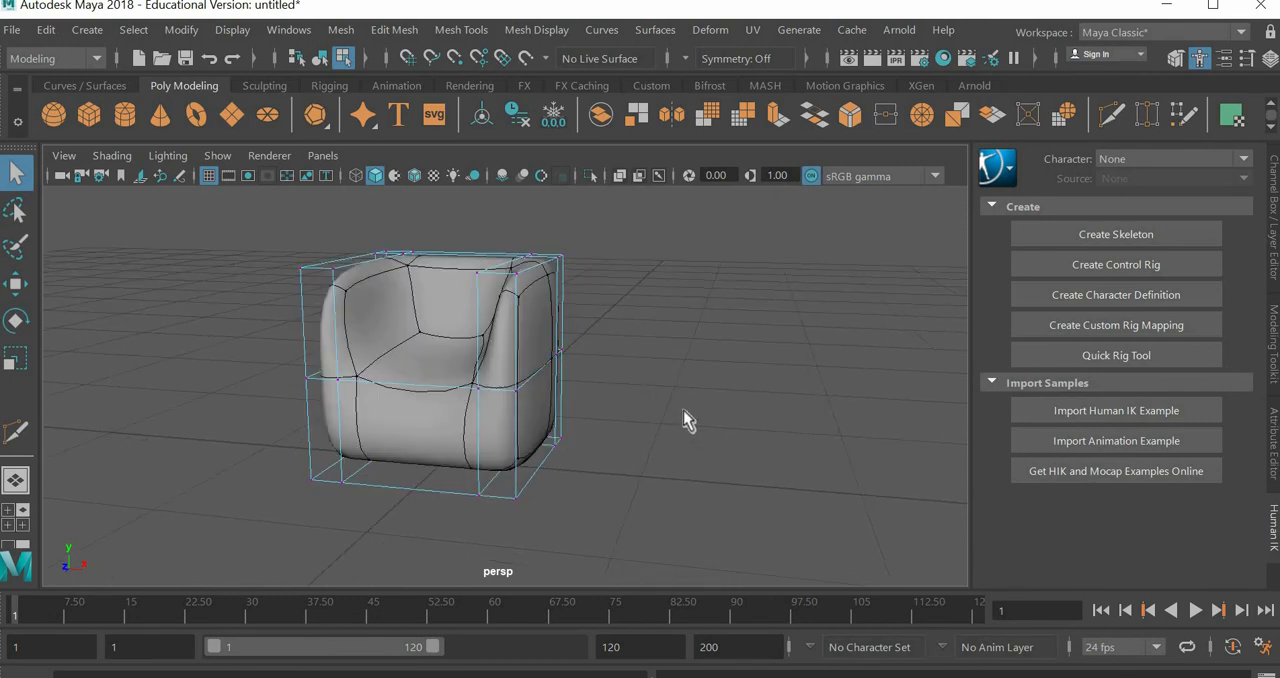
left_click_drag(560, 435, 484, 322, "alt")
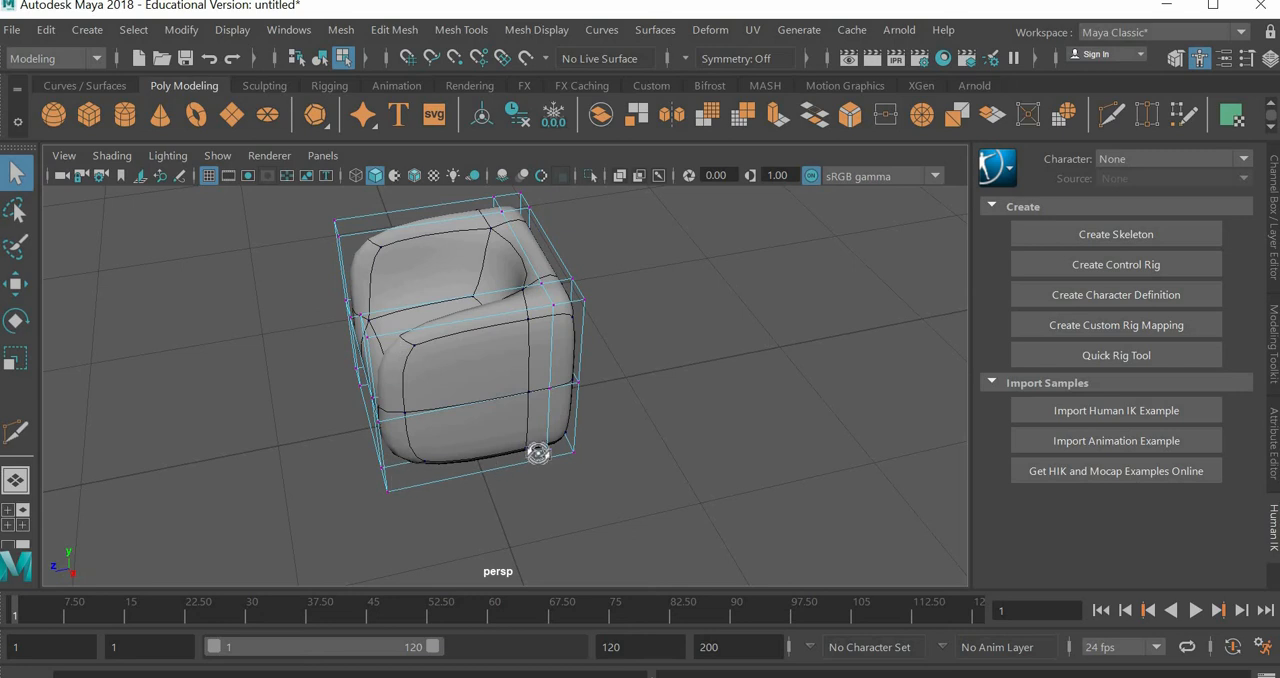
left_click_drag(538, 453, 545, 400, "alt")
key("1")
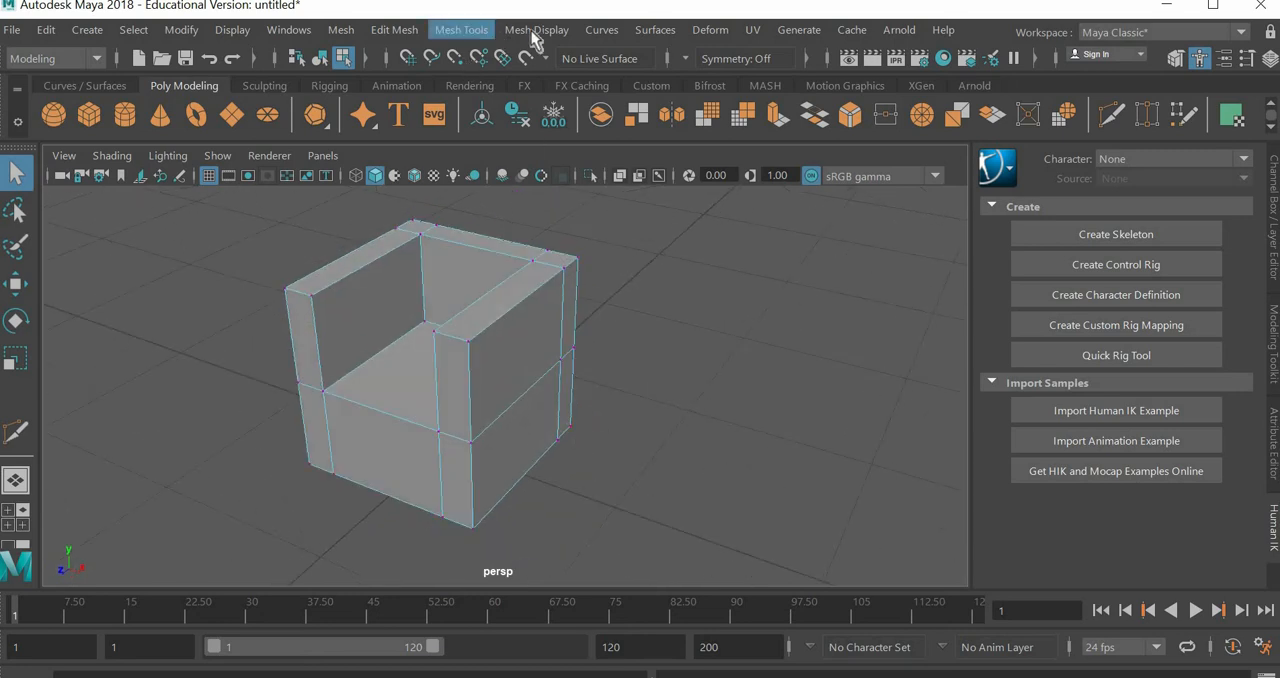
left_click(468, 30)
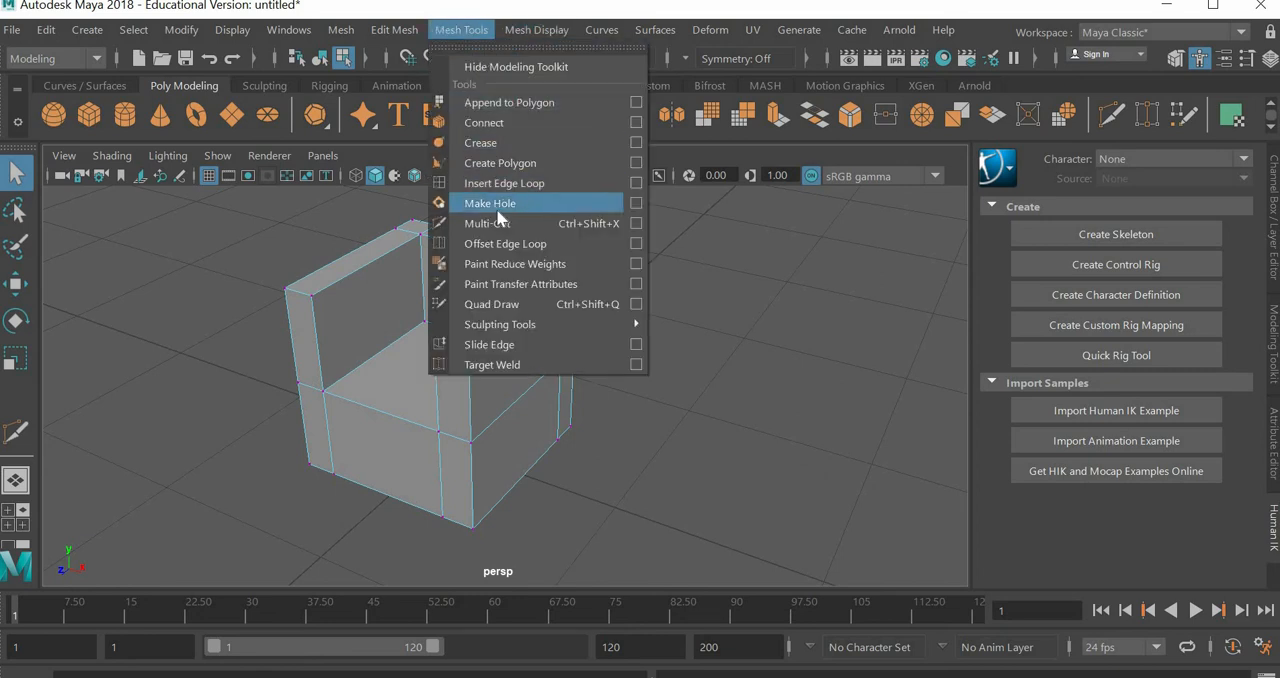
left_click(484, 122)
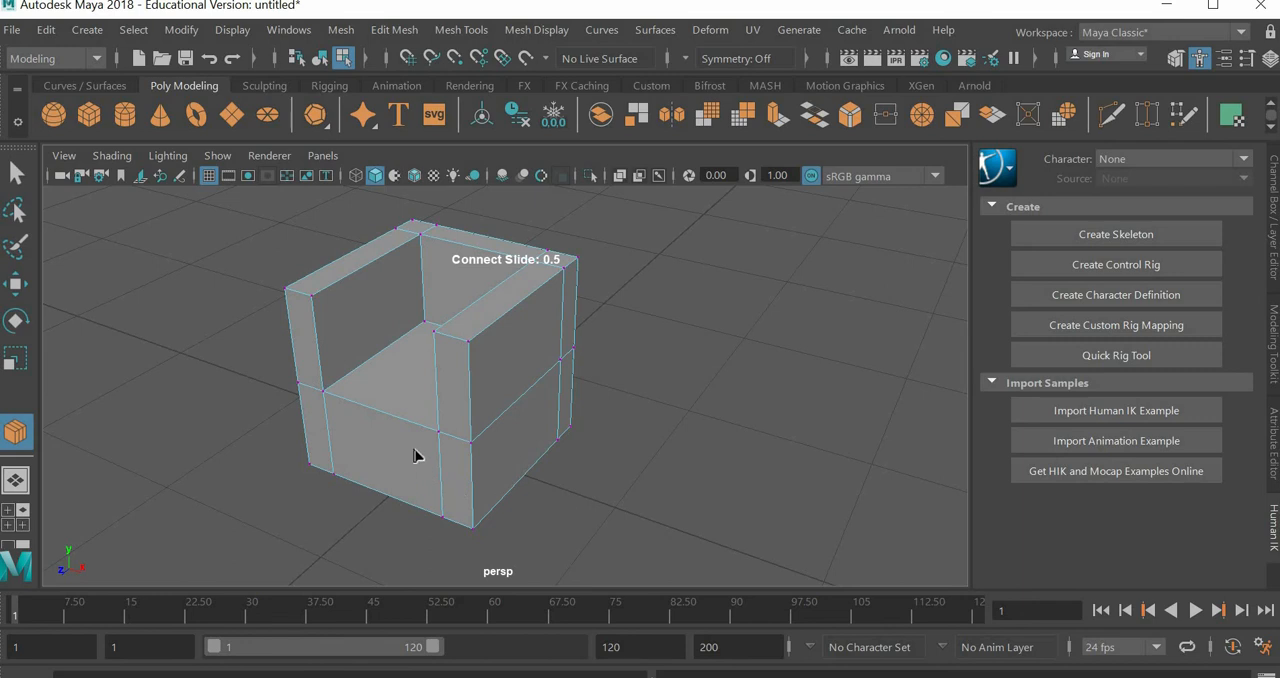
right_click_drag(400, 418, 404, 79)
left_click(463, 31)
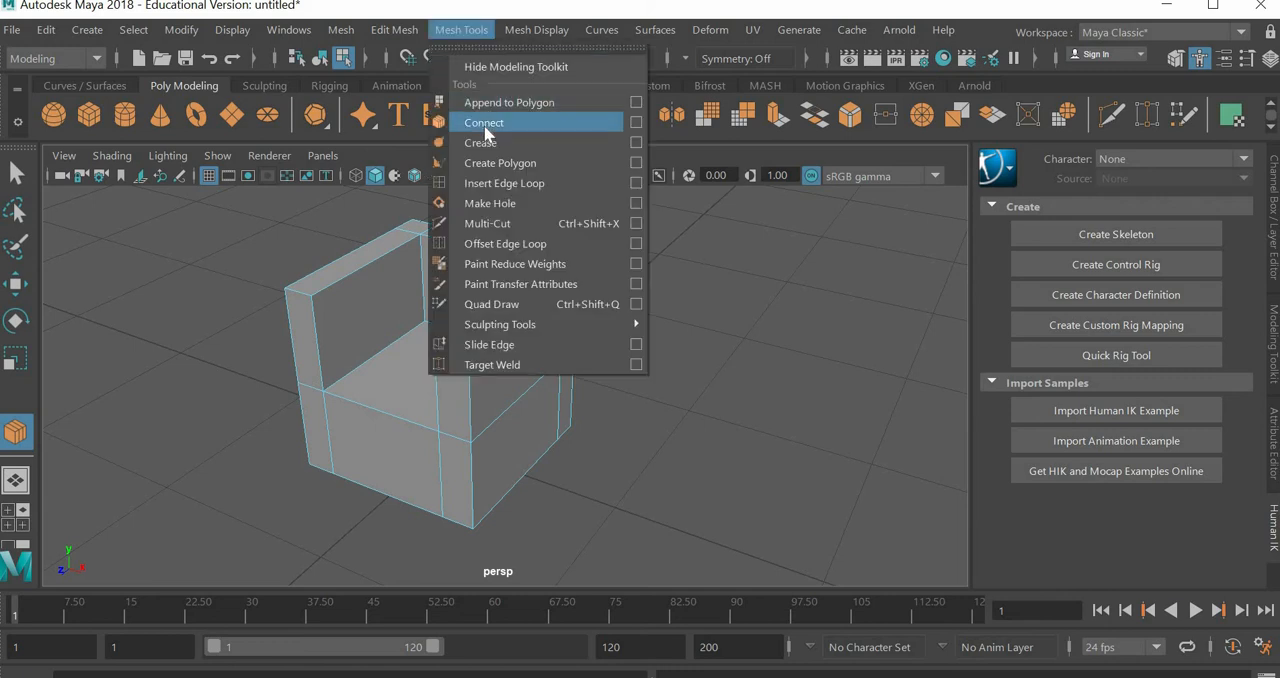
key("q")
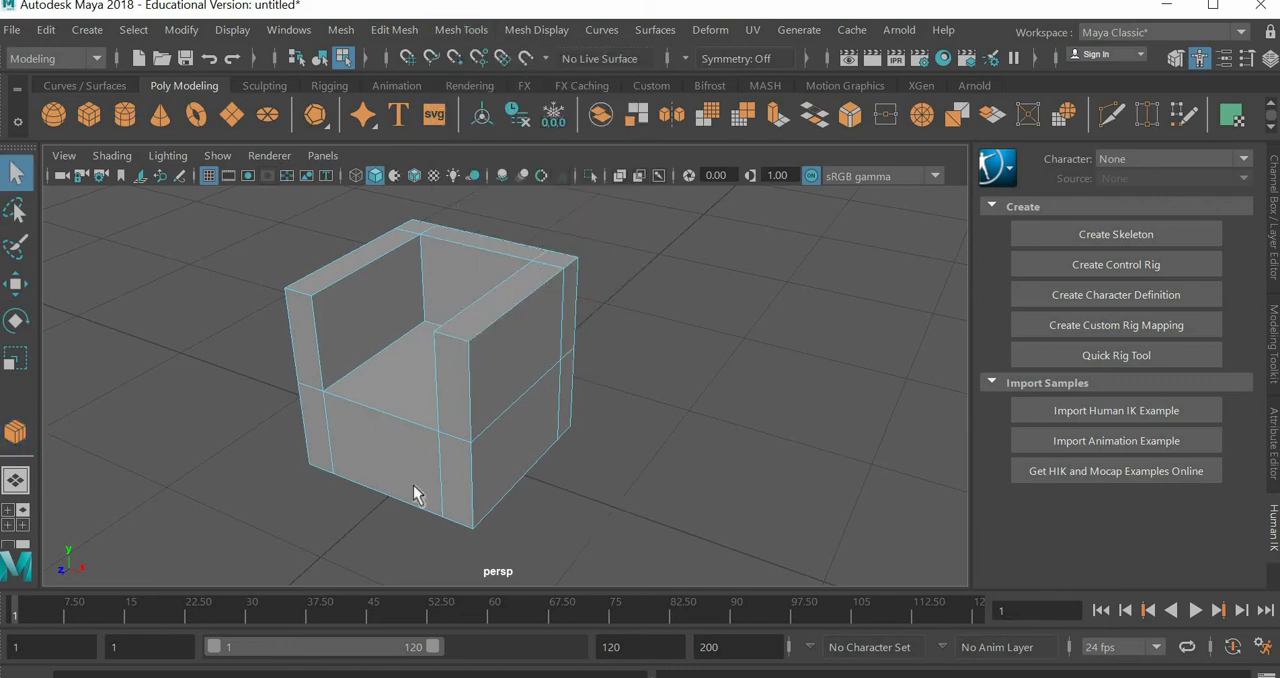
left_click_drag(514, 491, 383, 443, "alt")
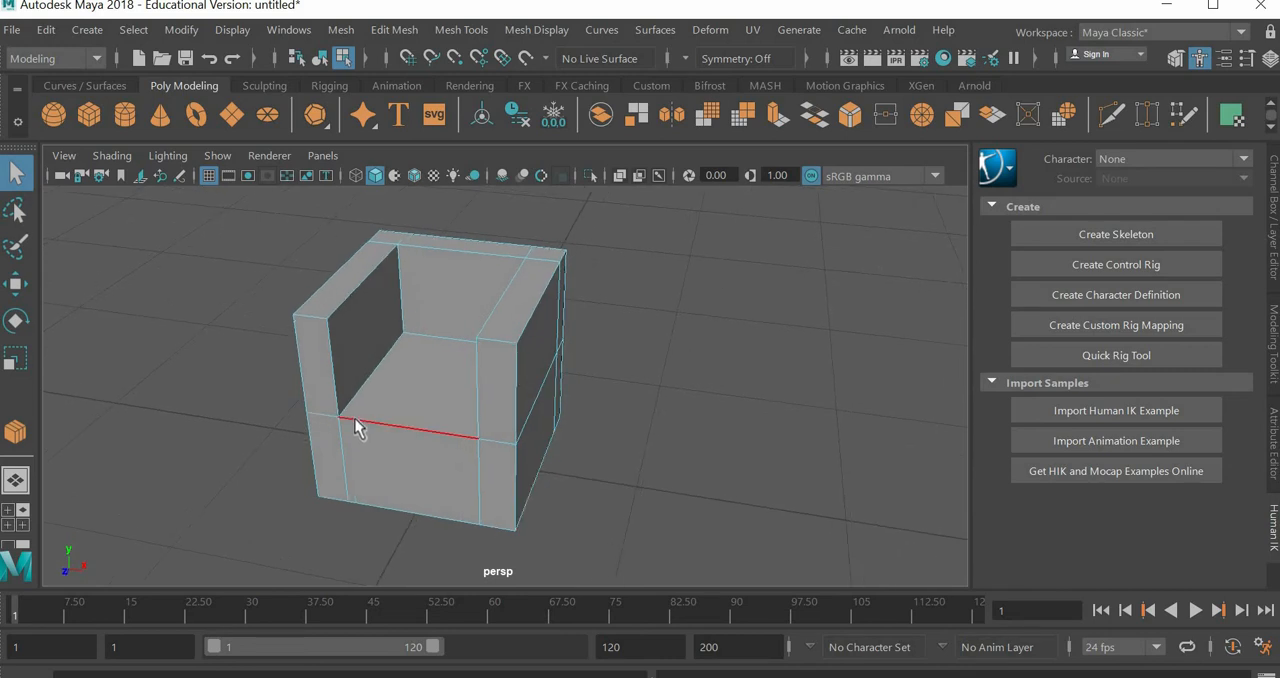
left_click(378, 424)
left_click(15, 287)
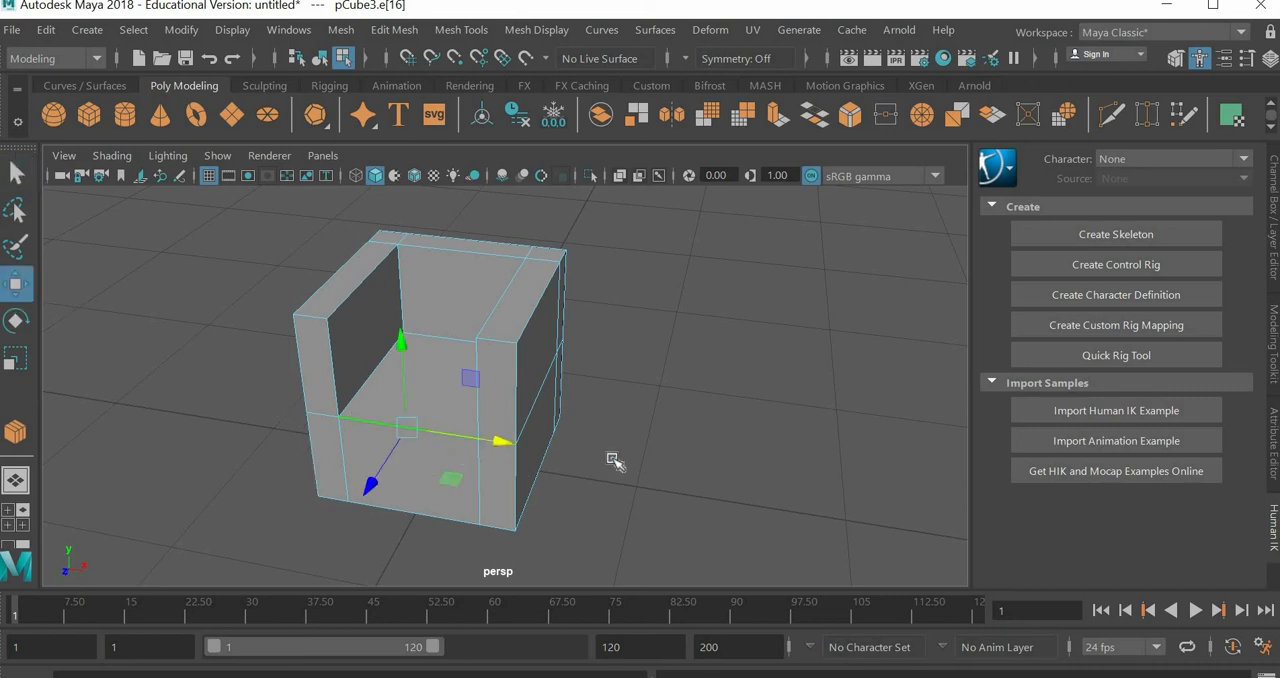
Step: In edge mode, use Connect on the seat's front edge to add a lengthwise loop, and move it along X beside the left armrest
right_click_drag(394, 423, 433, 63)
left_click(461, 29)
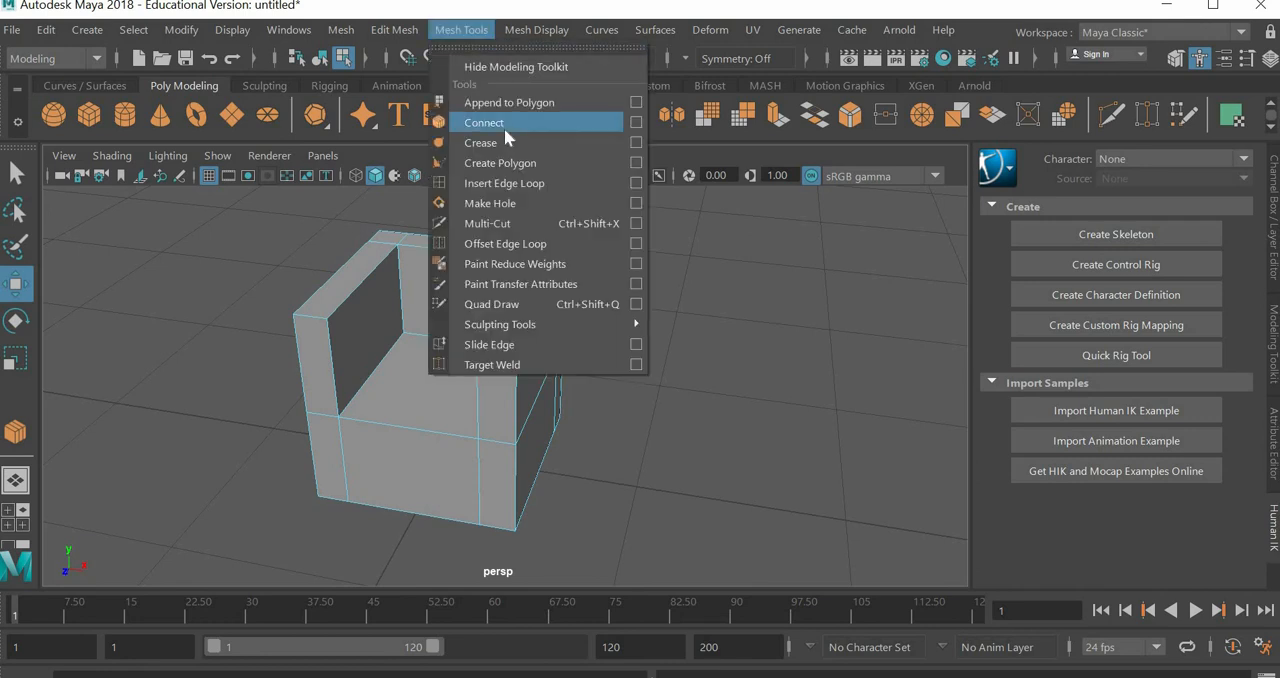
left_click(505, 124)
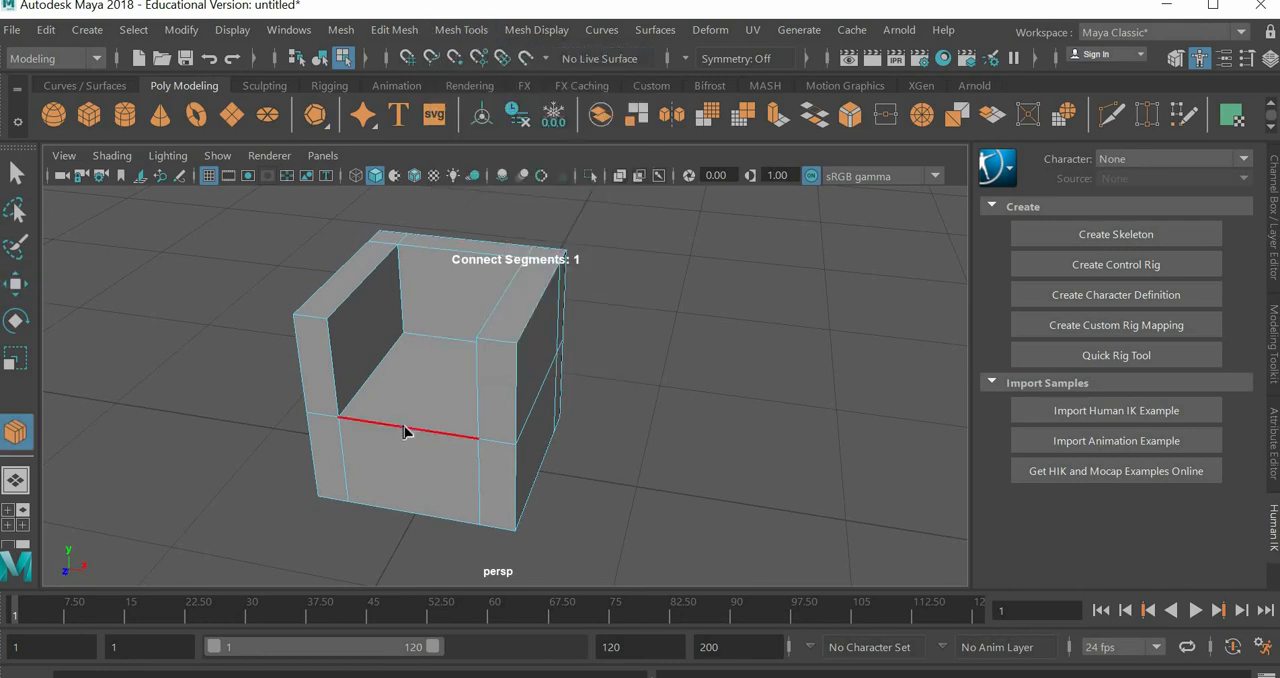
left_click(402, 425)
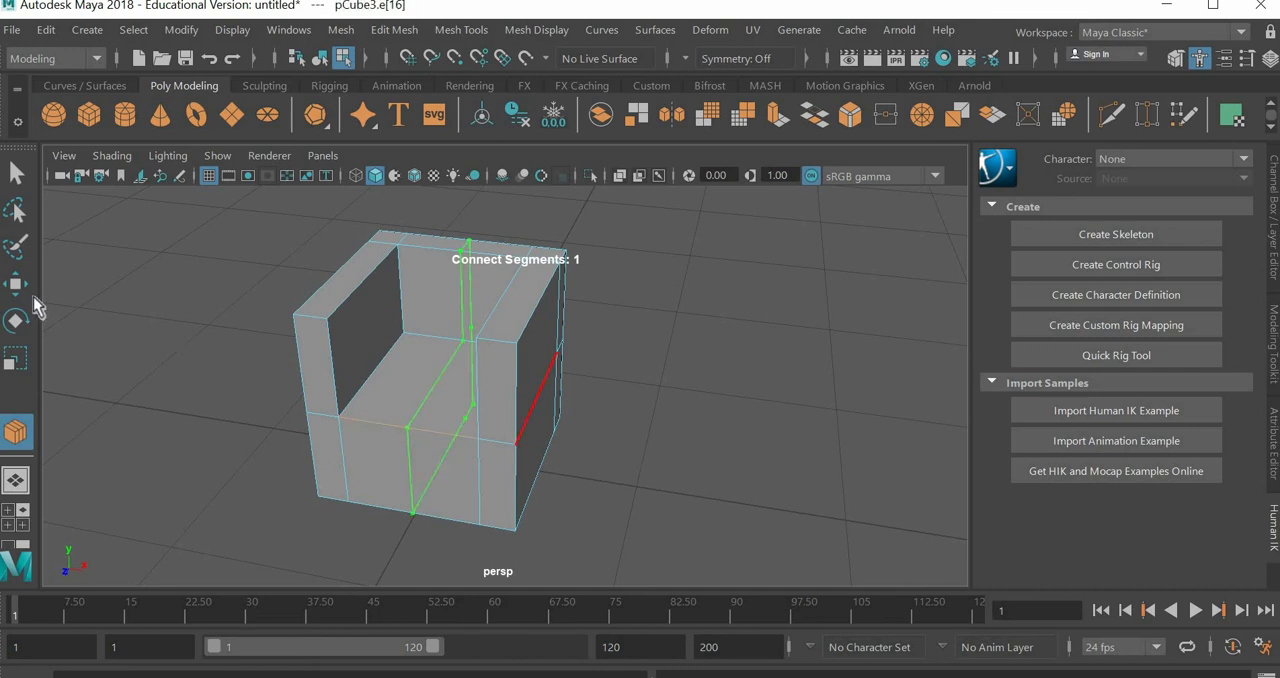
key("w")
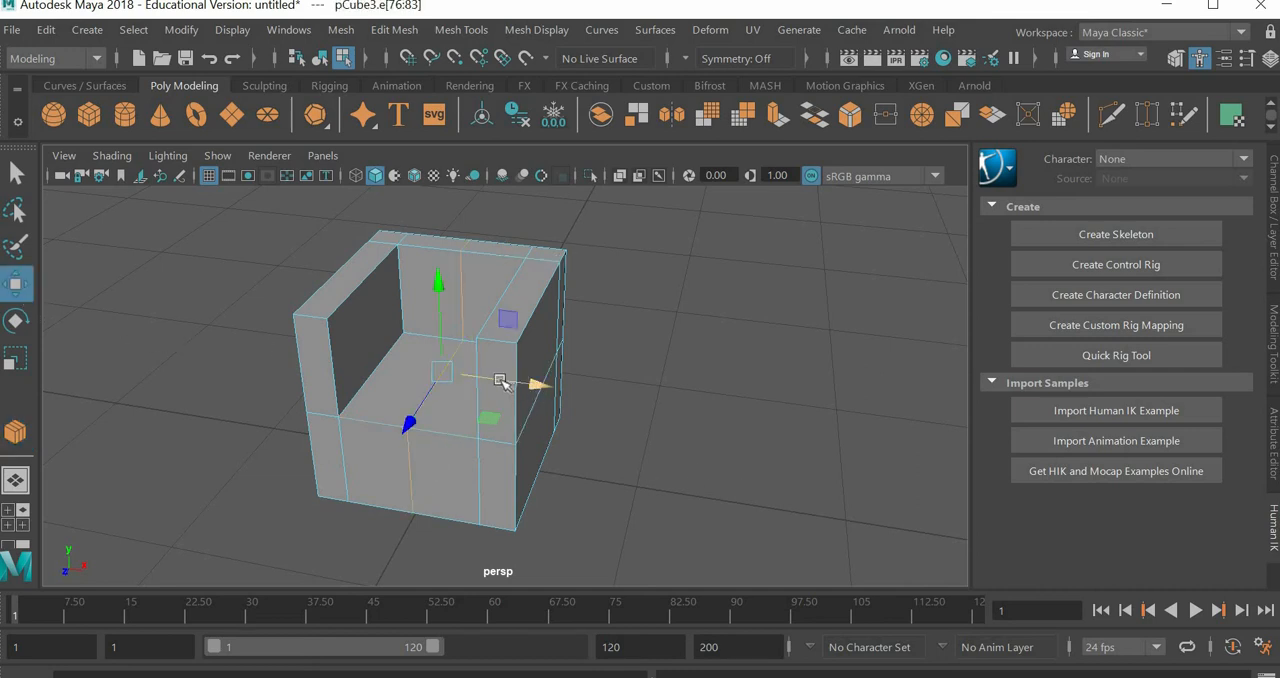
left_click_drag(502, 382, 486, 354)
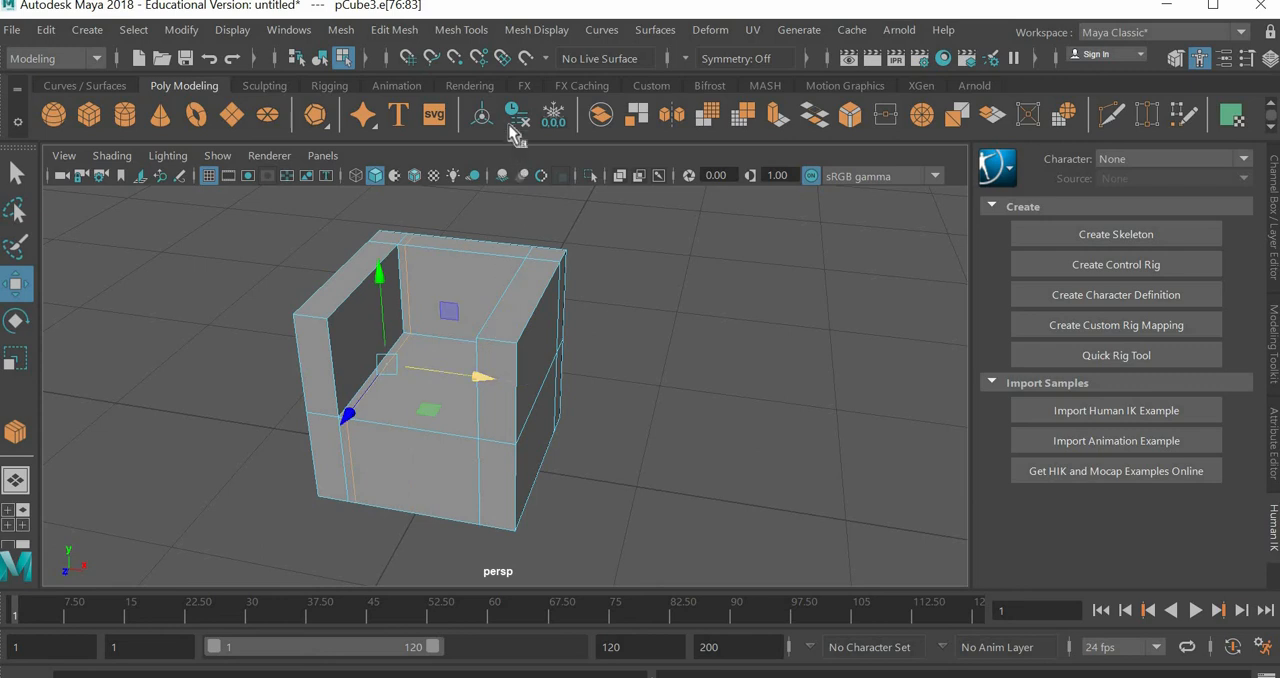
Step: Connect a second lengthwise loop across the seat, move it along X beside the right armrest, and check the smooth preview
left_click(462, 30)
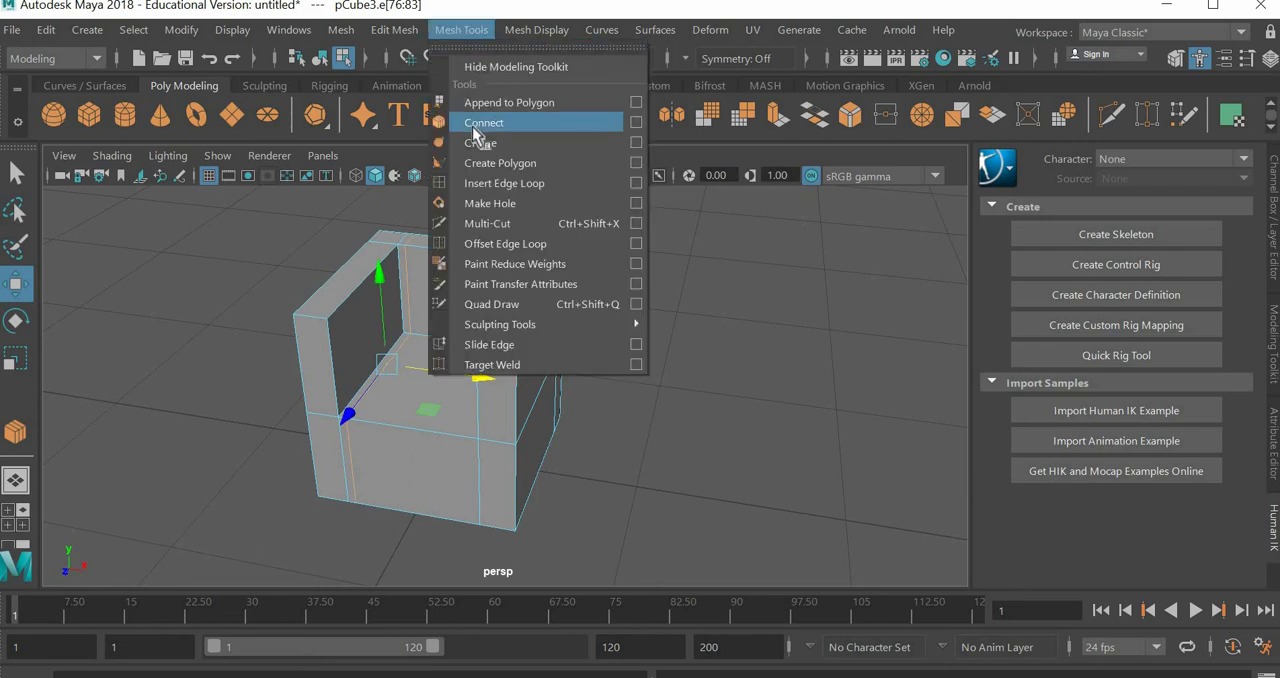
left_click(479, 125)
left_click(428, 428)
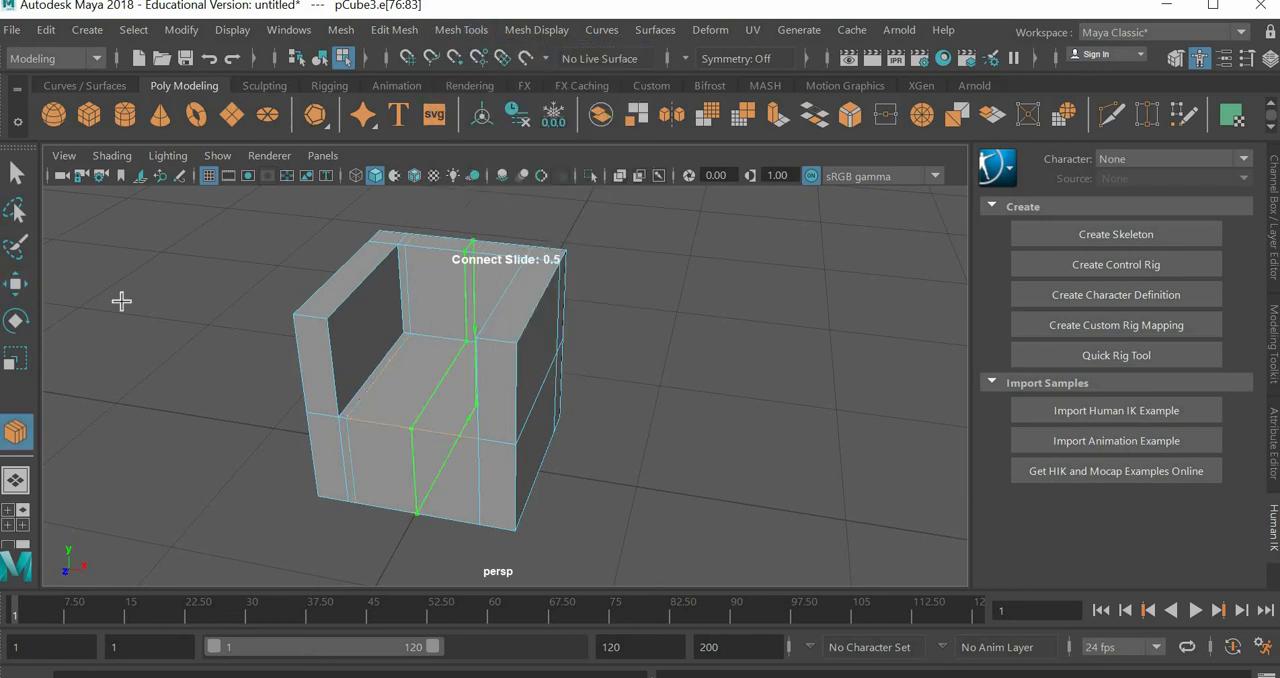
key("w")
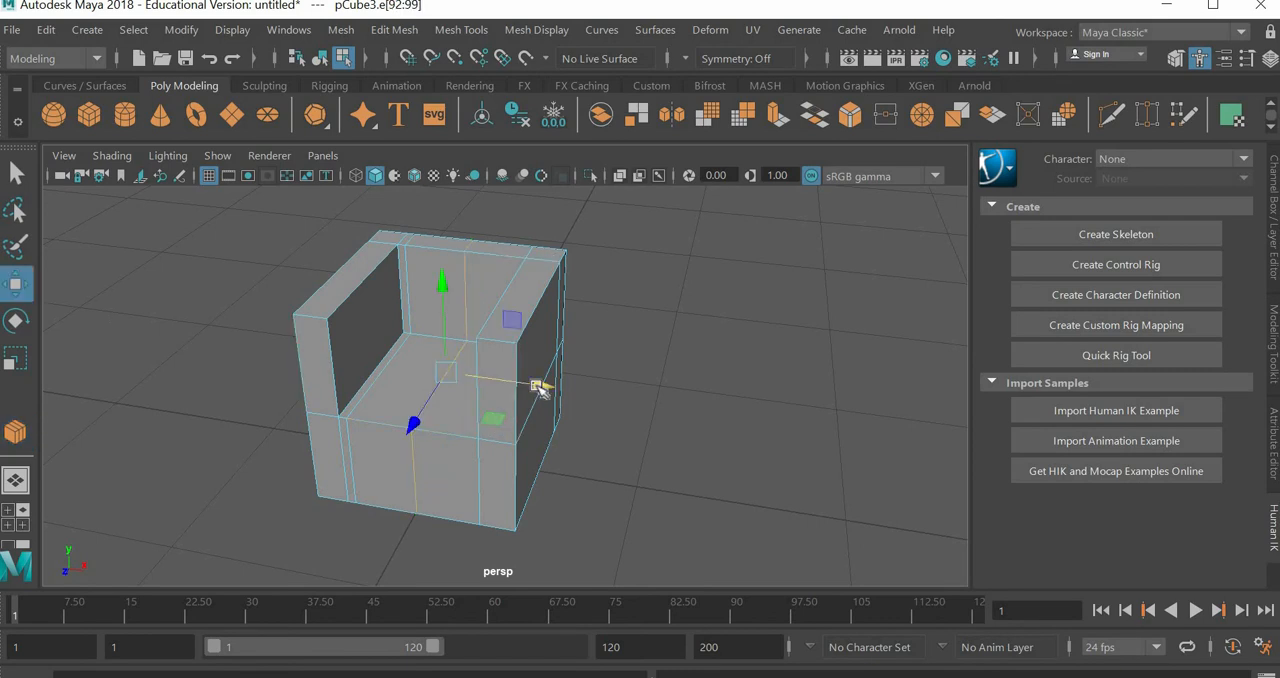
left_click_drag(533, 388, 590, 392)
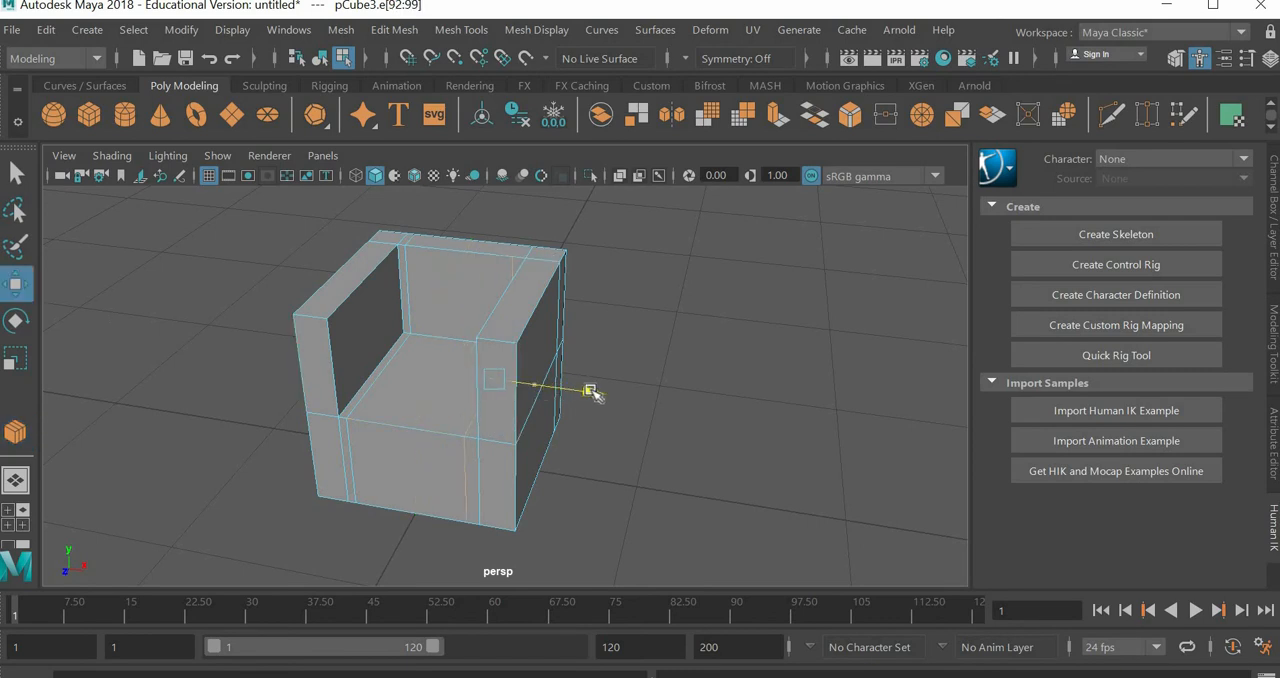
key("3")
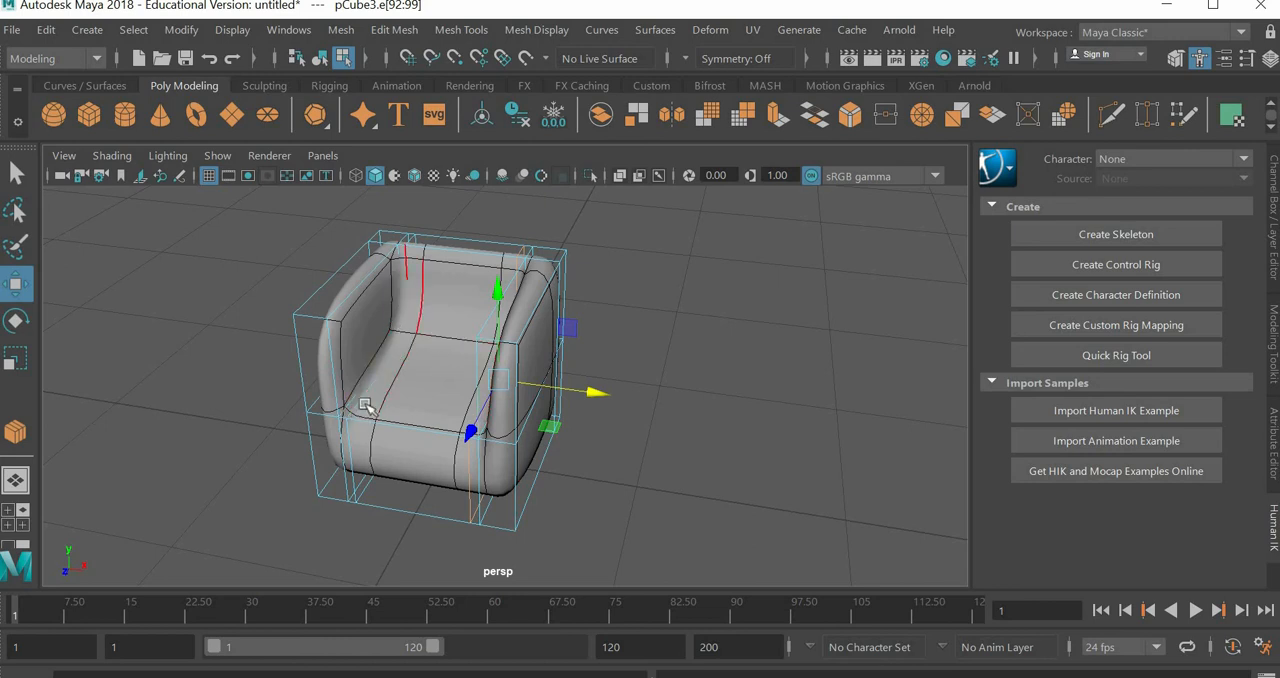
key("1")
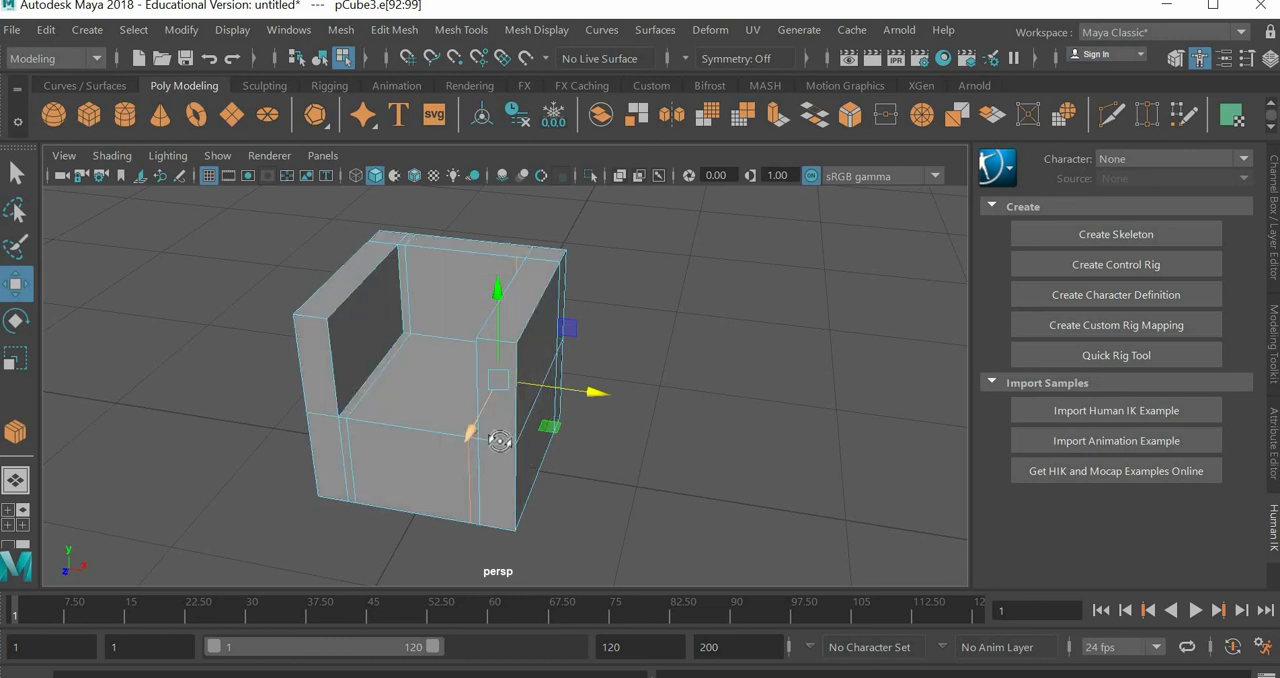
Step: Connect a crosswise edge loop through the seat and armrests, and move it back along Z close to the backrest
left_click_drag(497, 438, 496, 449, "alt")
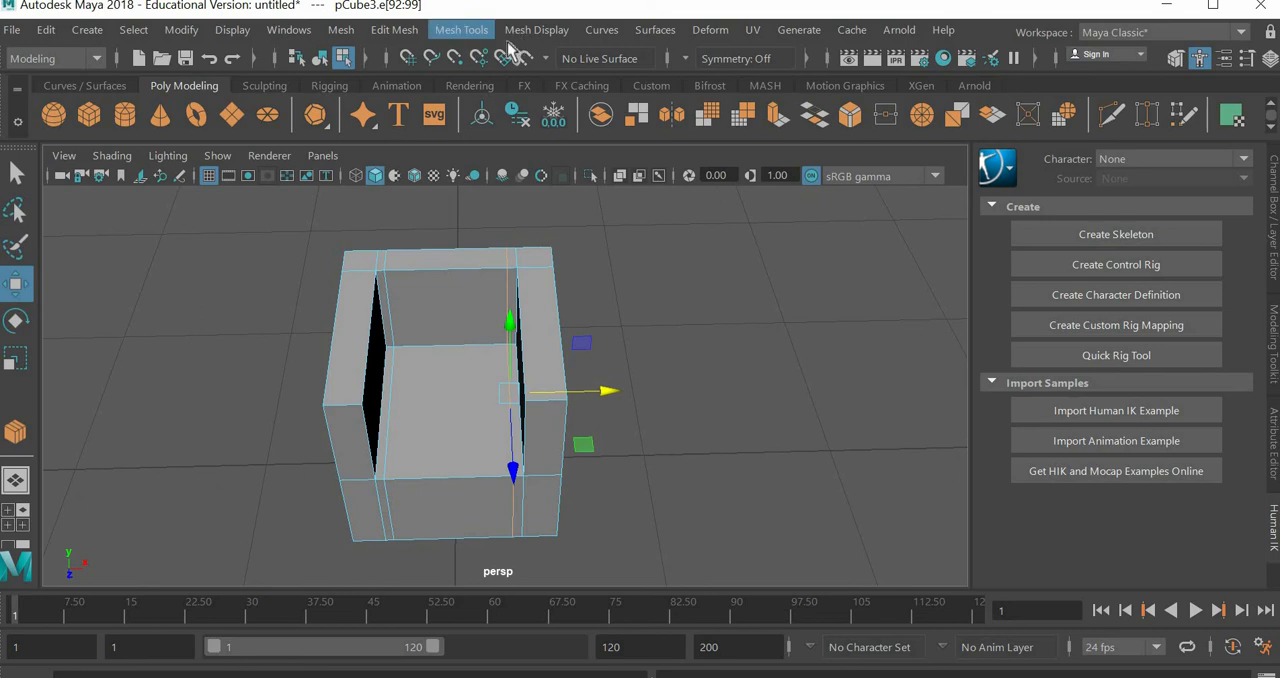
key("y")
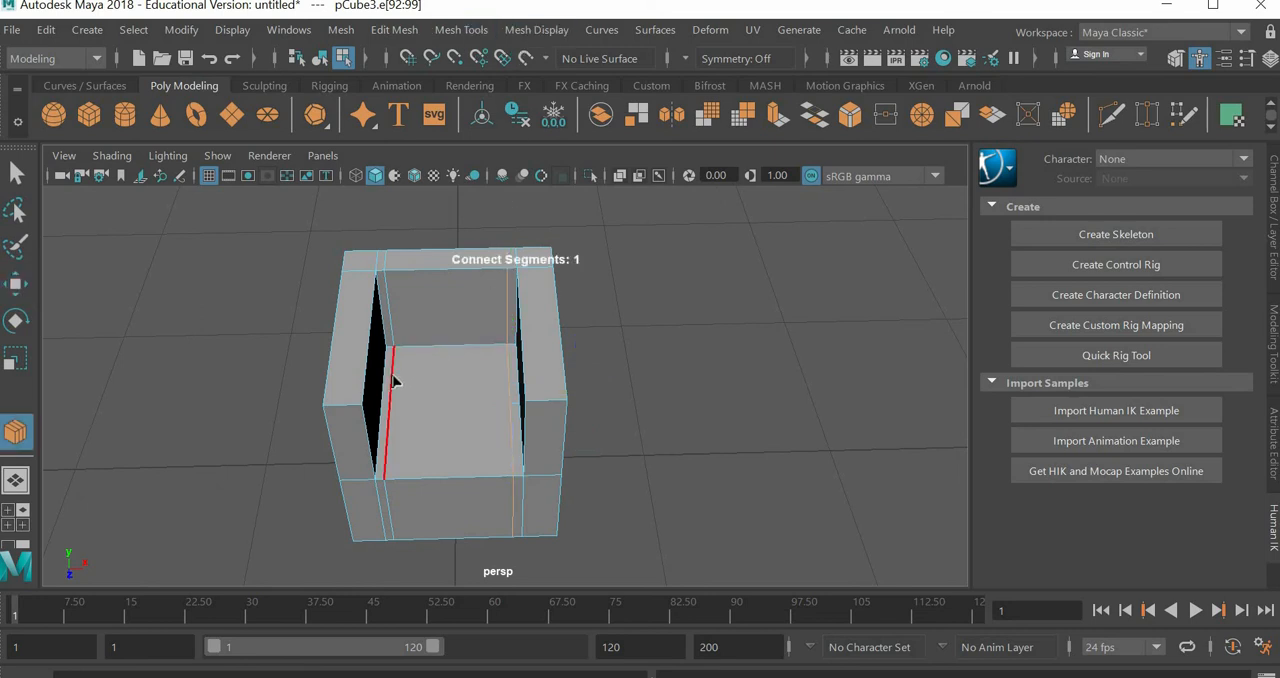
left_click(393, 373)
left_click(22, 287)
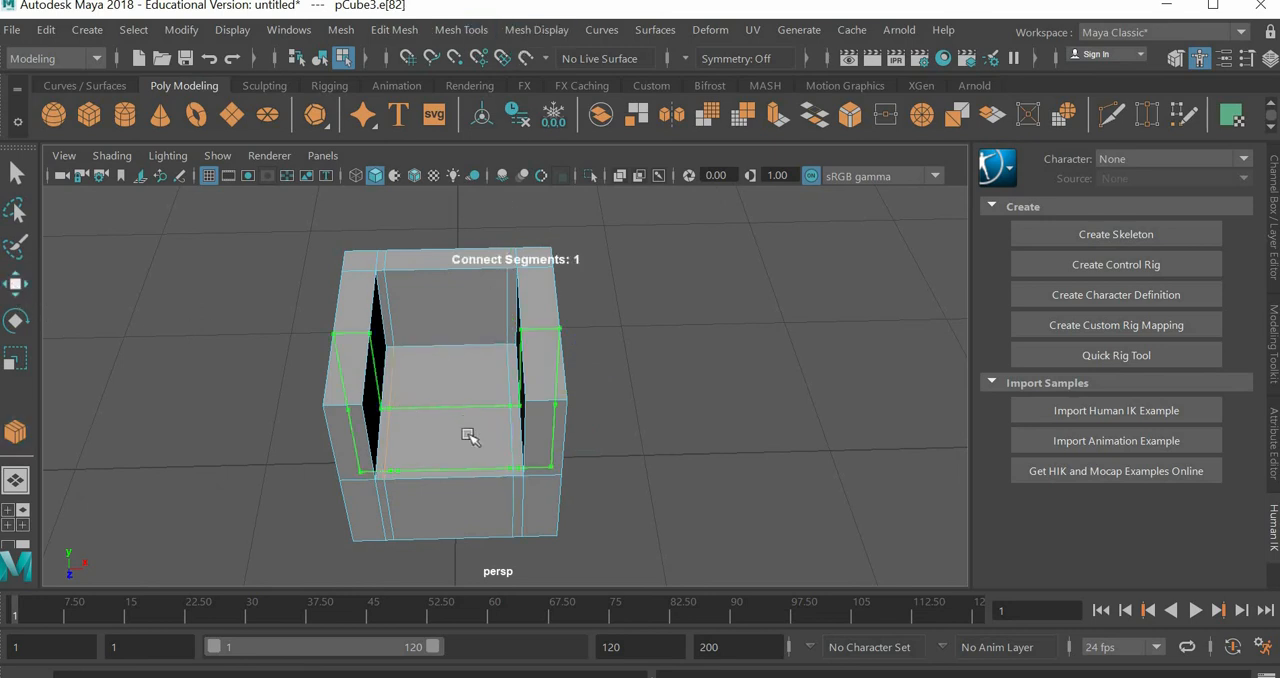
left_click_drag(452, 465, 455, 408)
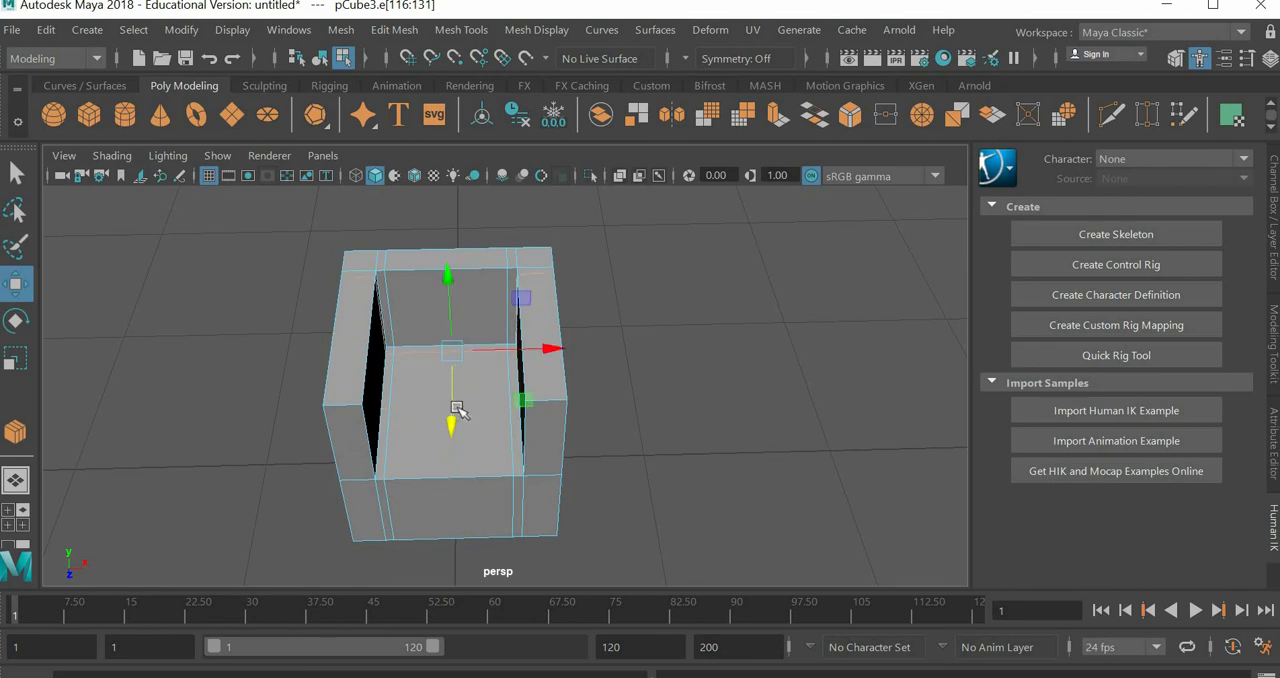
Step: Check the smoothed chair against its unsmoothed form, clear the edge selection, and leave the smooth mesh preview displayed
key("3")
left_click_drag(466, 449, 455, 370, "alt")
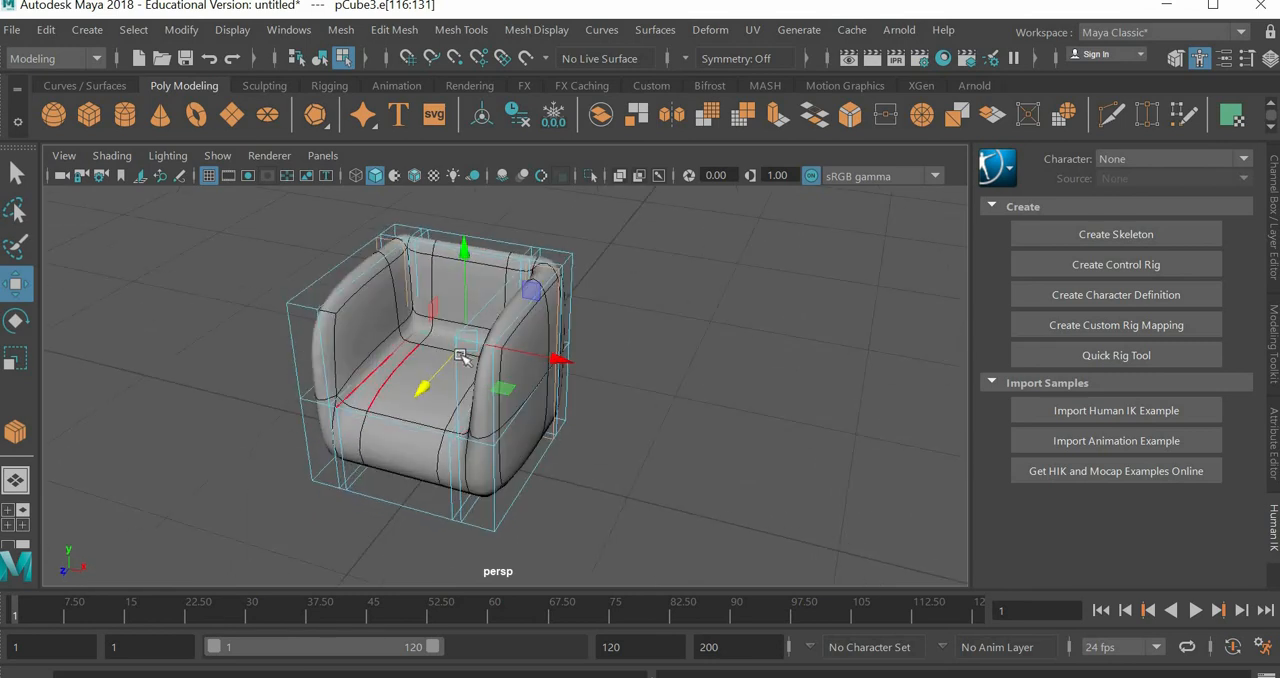
key("1")
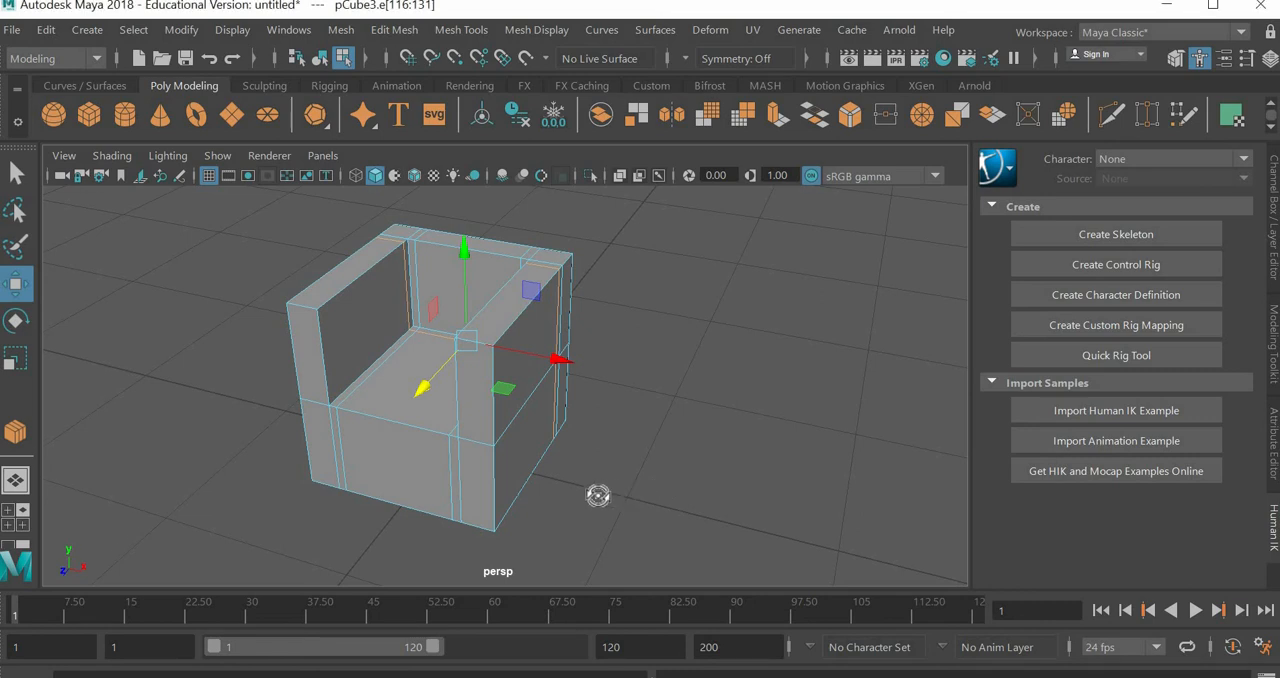
left_click_drag(597, 498, 738, 497, "alt")
left_click(666, 520)
left_click_drag(666, 520, 655, 490, "alt")
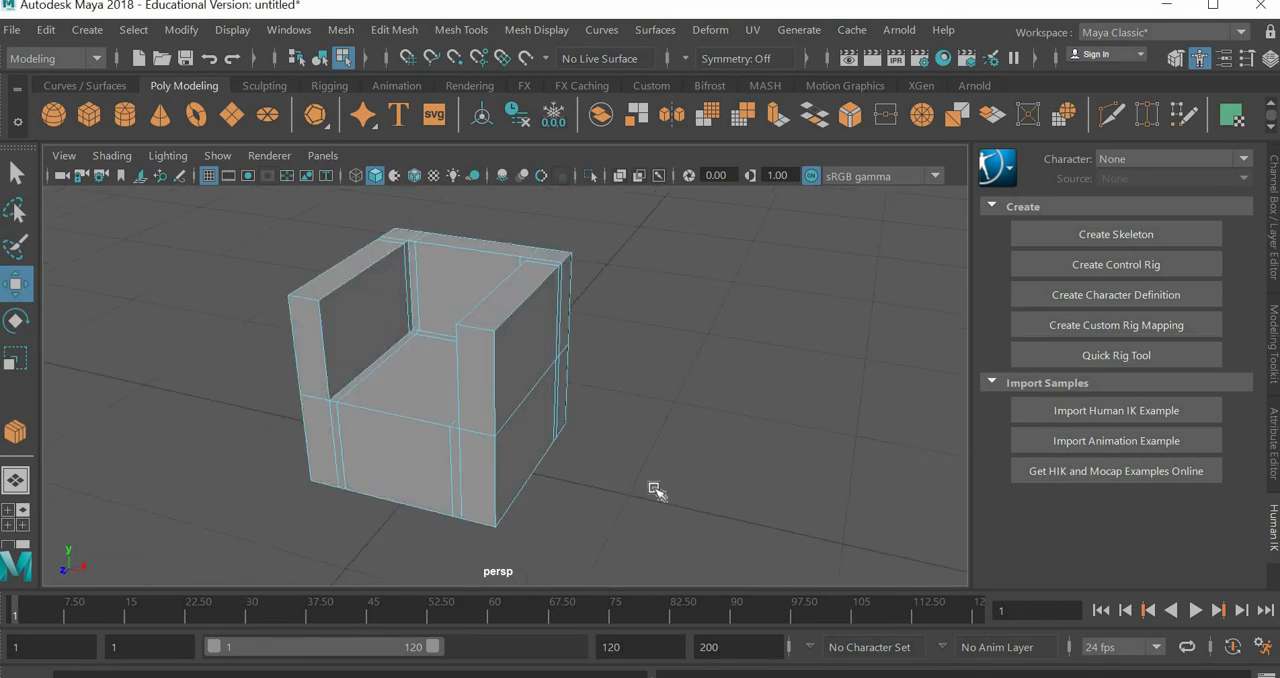
key("3")
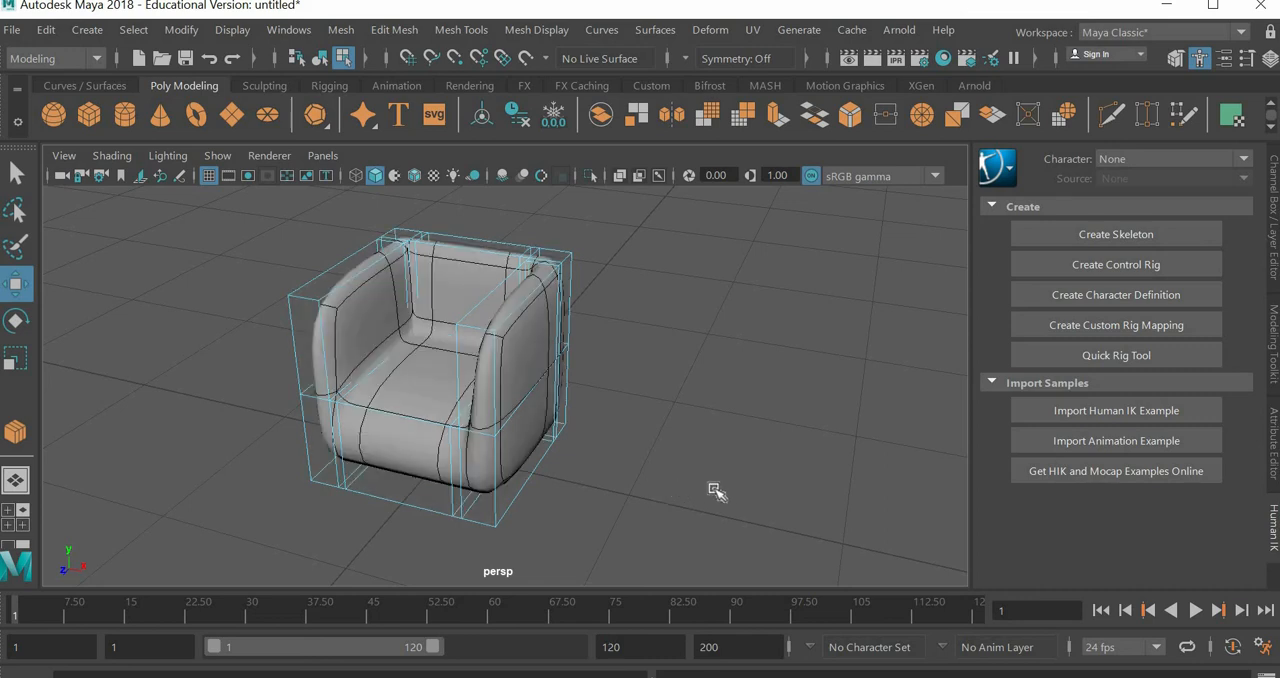
Step: Turn off the smooth preview, connect a crosswise edge loop through the seat and armrests, and move it along Z close to the front
left_click_drag(700, 517, 675, 479, "alt")
key("1")
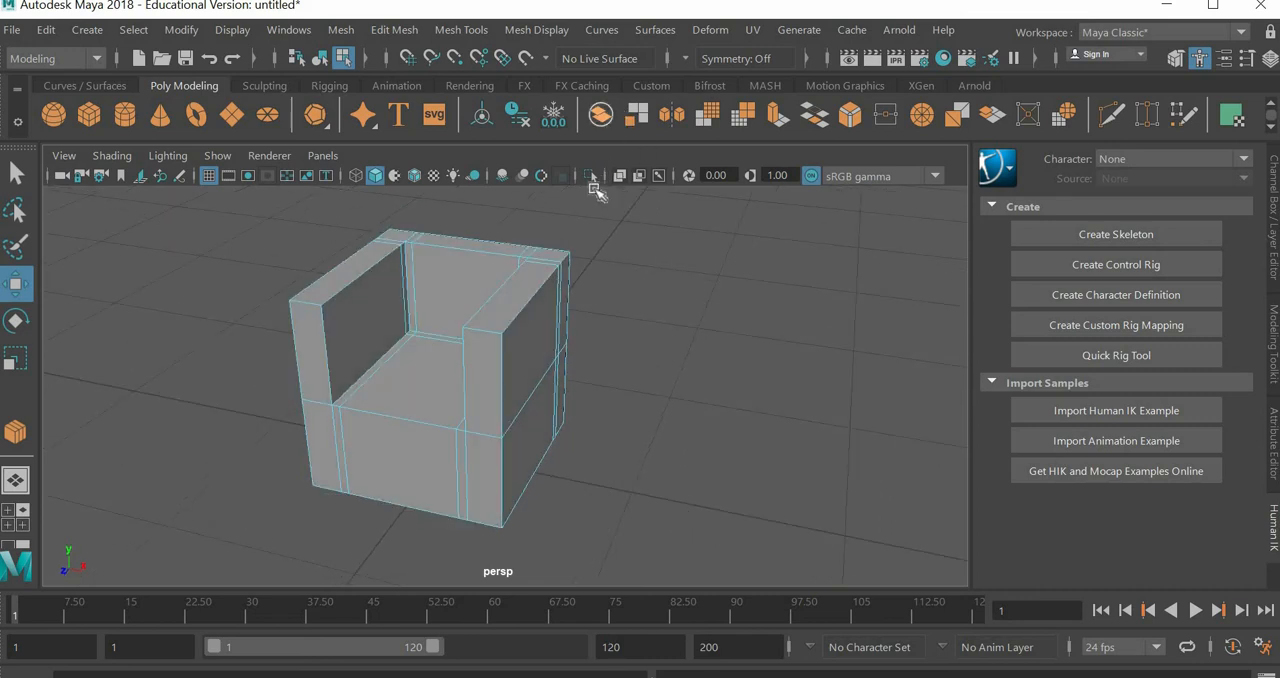
left_click(461, 29)
left_click(484, 122)
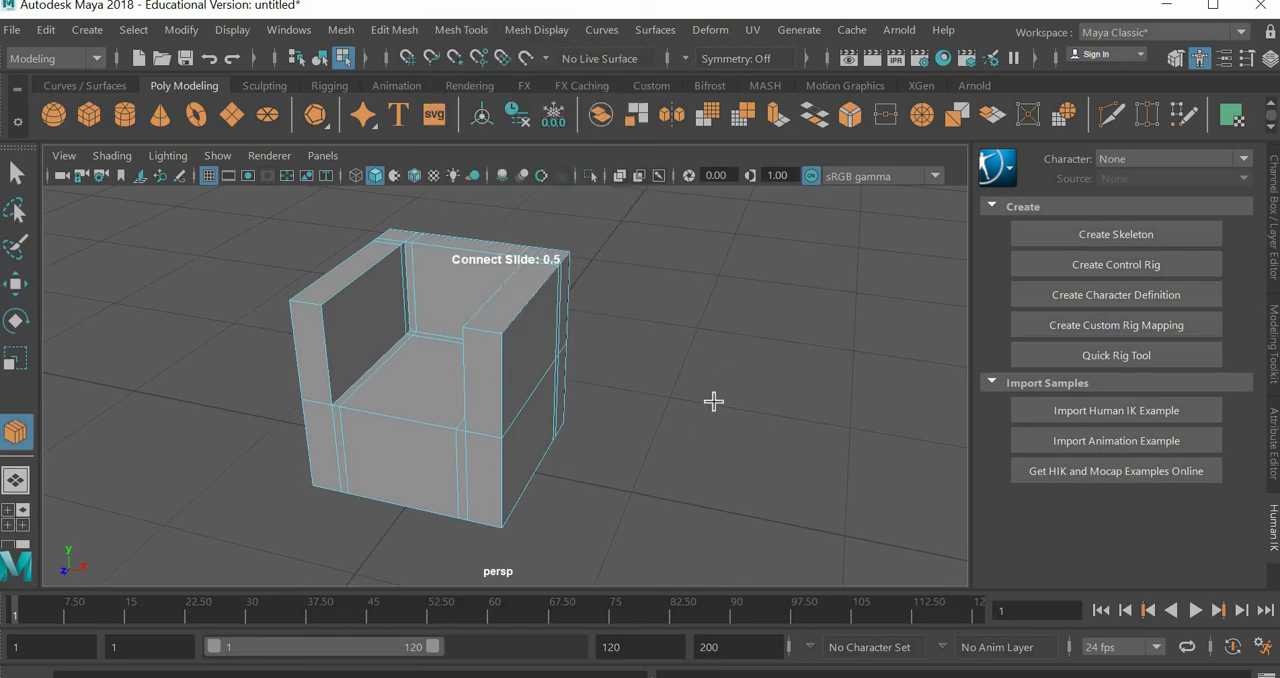
left_click(528, 324)
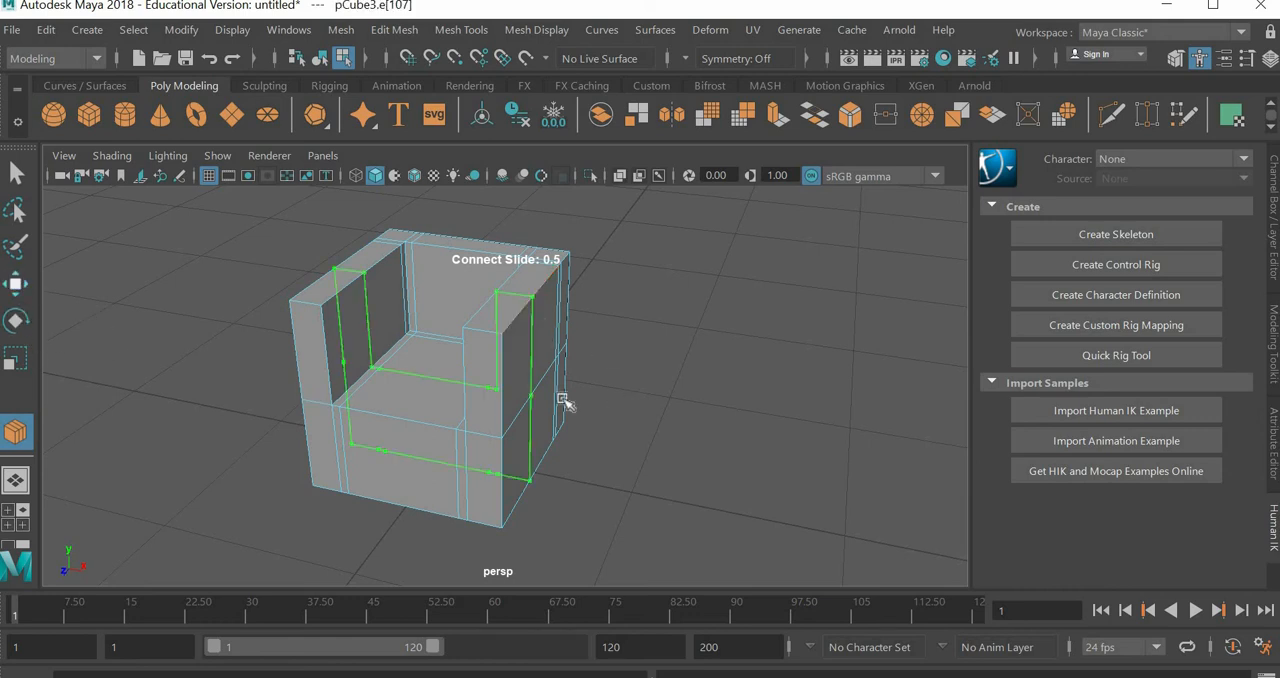
key("w")
left_click_drag(613, 432, 277, 409, "alt")
left_click_drag(523, 449, 600, 398, "alt")
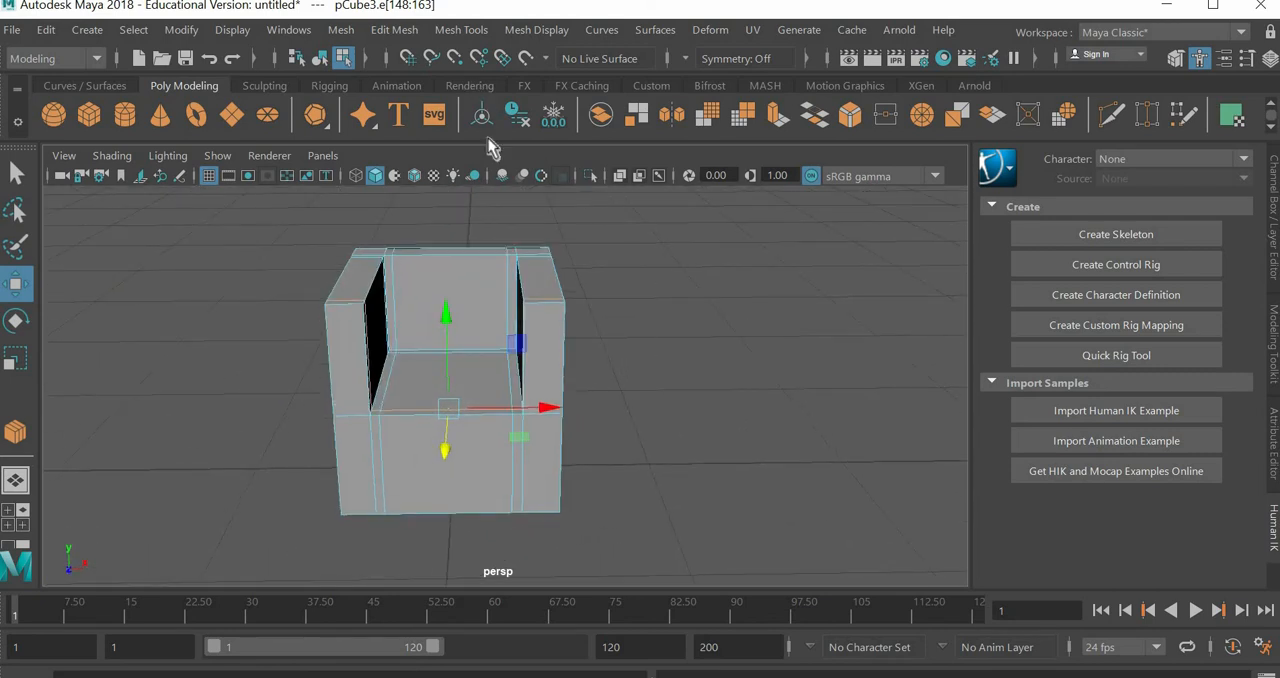
Step: Connect a horizontal edge loop around the chair's base and move it up along Y to just below the seat level
key("y")
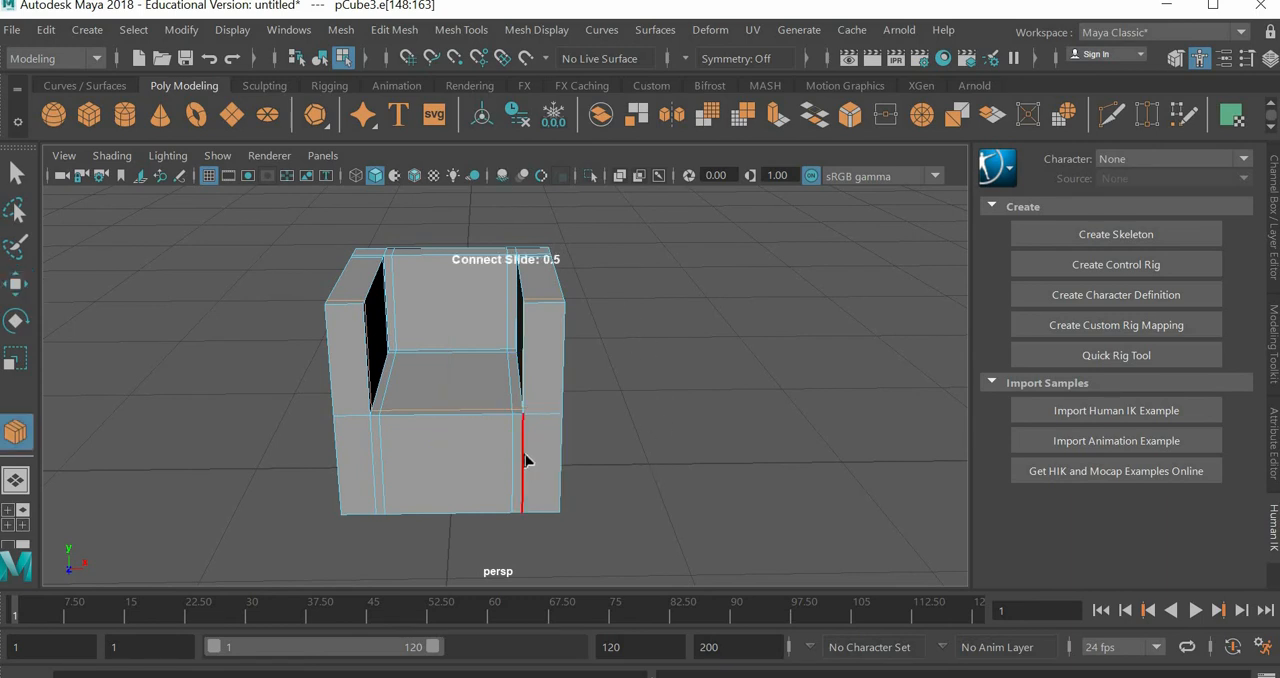
left_click(523, 453, "ctrl")
key("w")
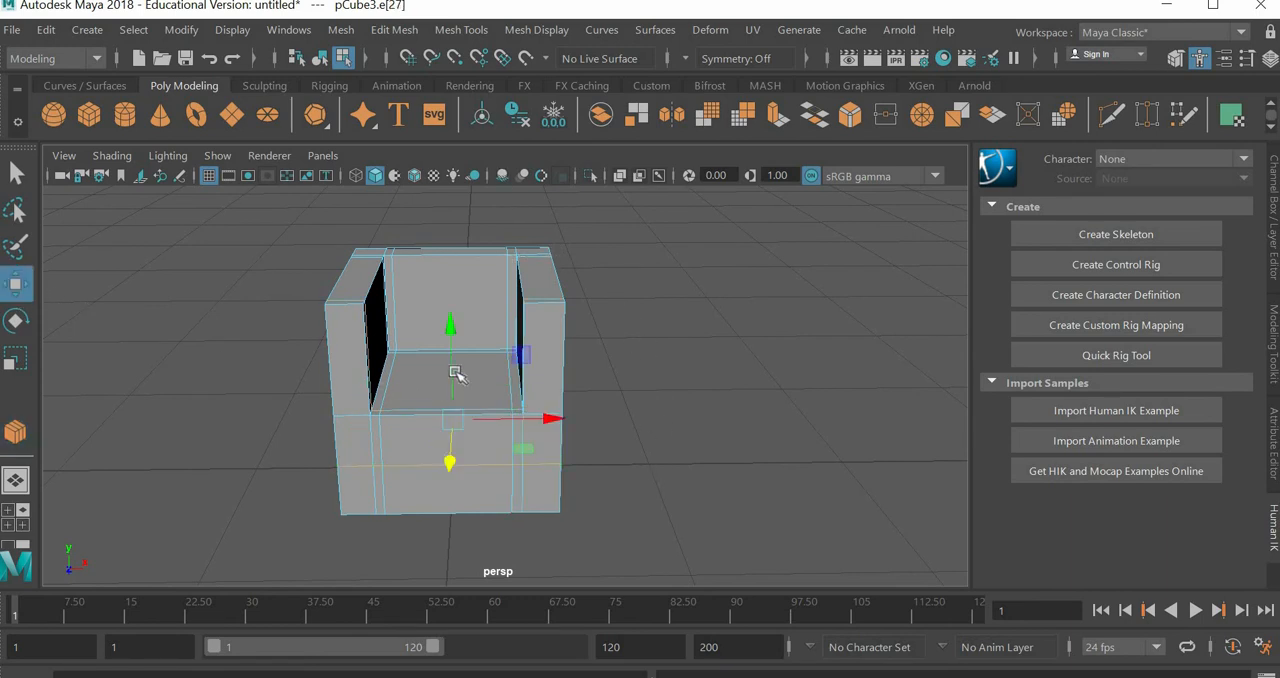
left_click_drag(455, 355, 456, 341)
Step: Connect another horizontal loop around the base, move it down close to the bottom edge, and check the smooth preview
key("y")
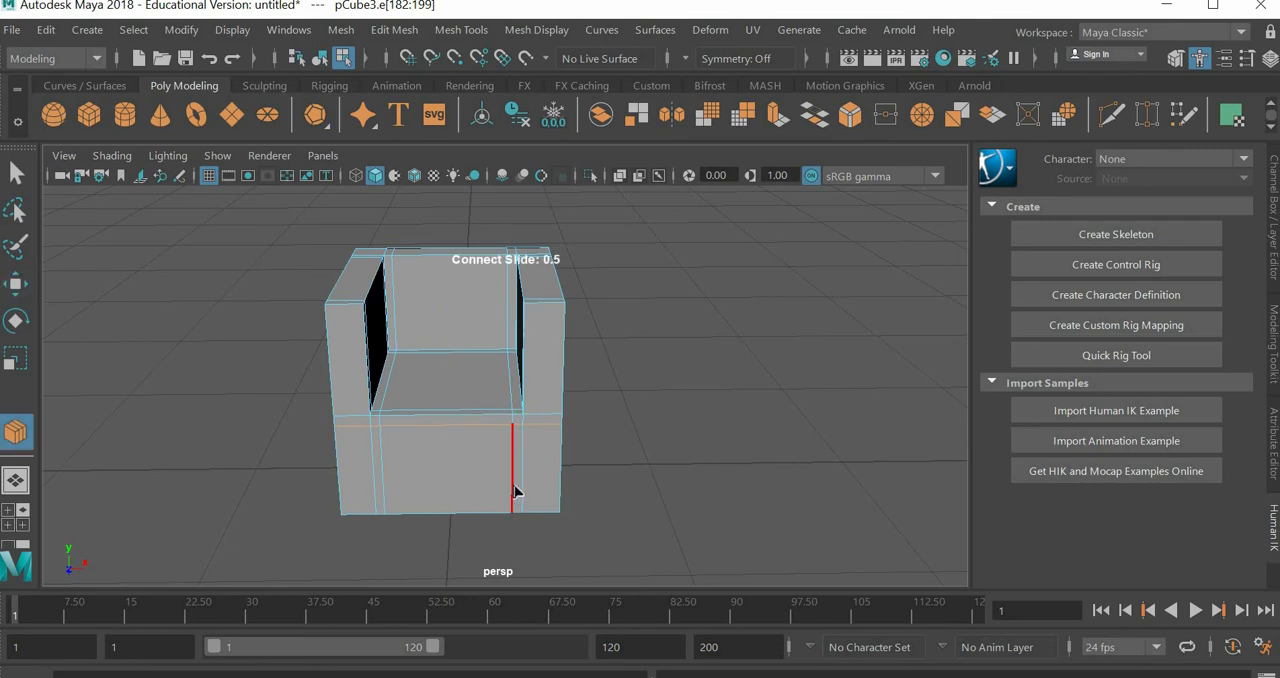
left_click(514, 488)
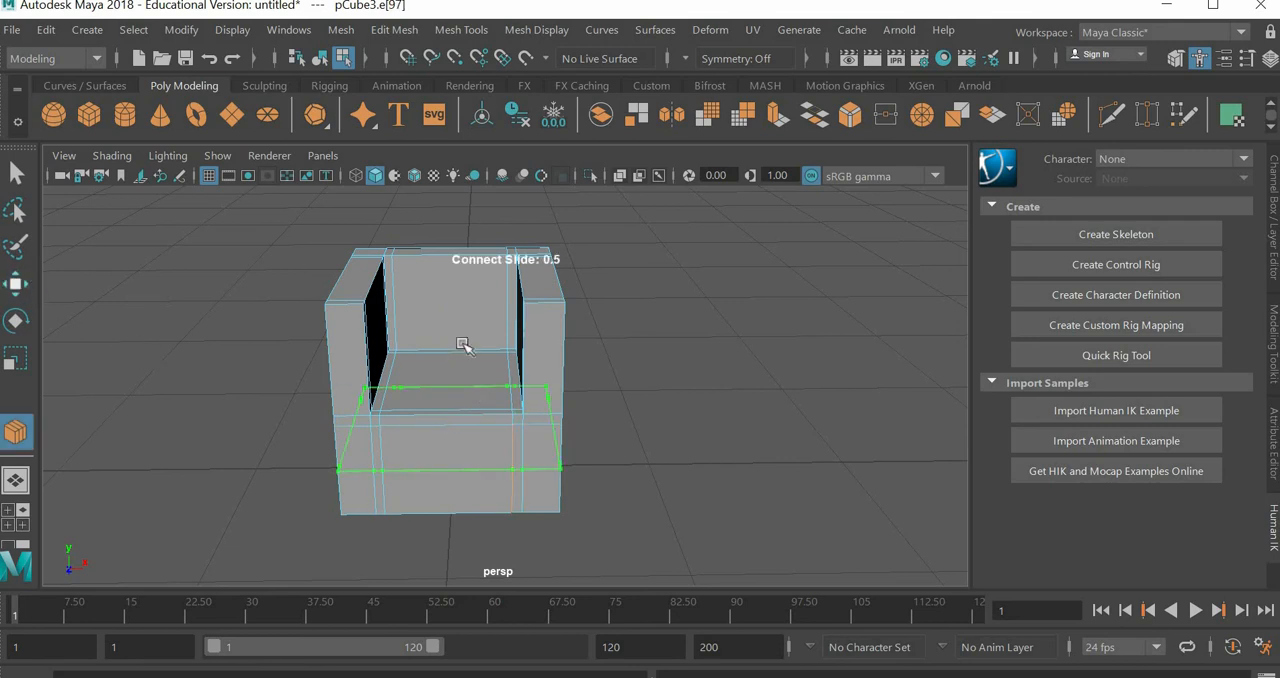
key("w")
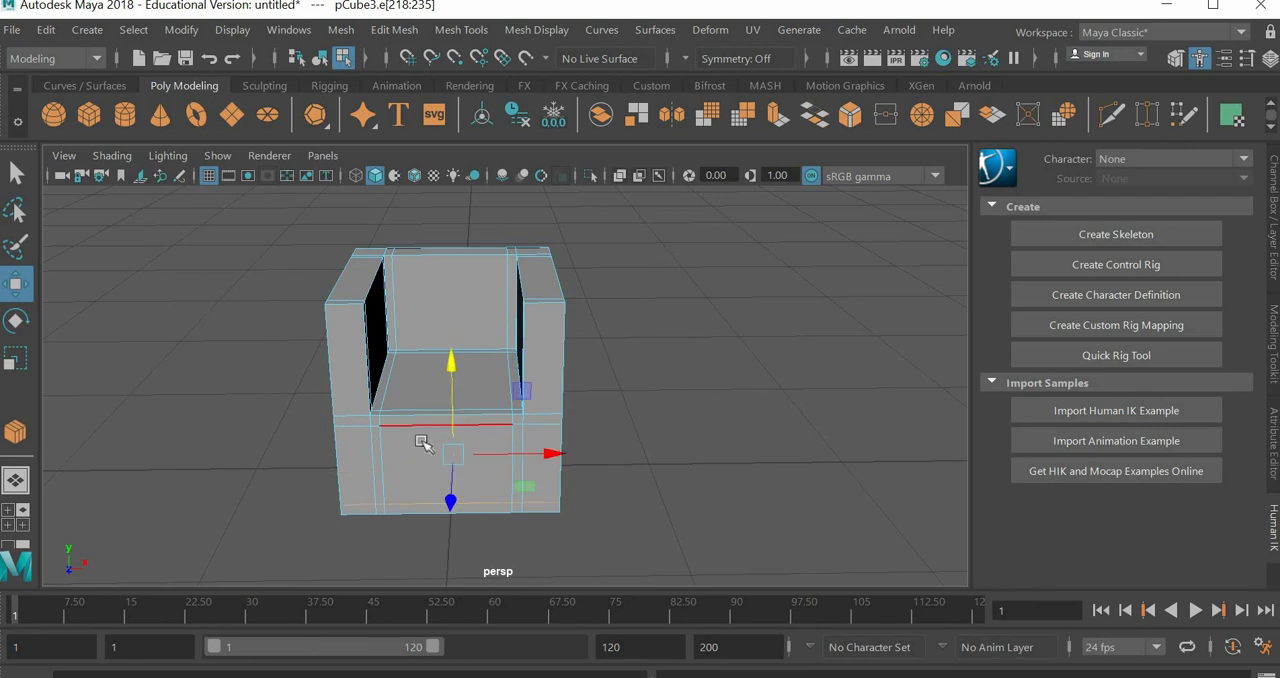
scroll(432, 440, "up", 3)
left_click_drag(422, 479, 196, 473, "alt")
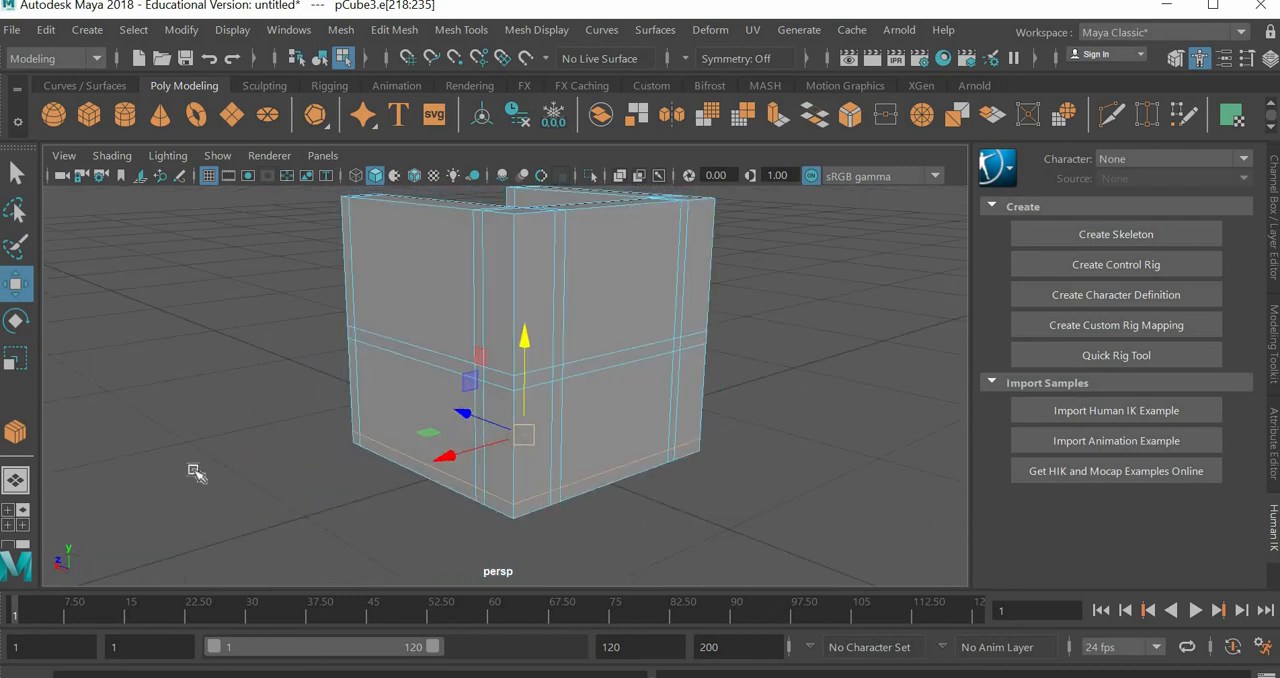
key("3")
left_click_drag(491, 466, 660, 470, "alt")
key("1")
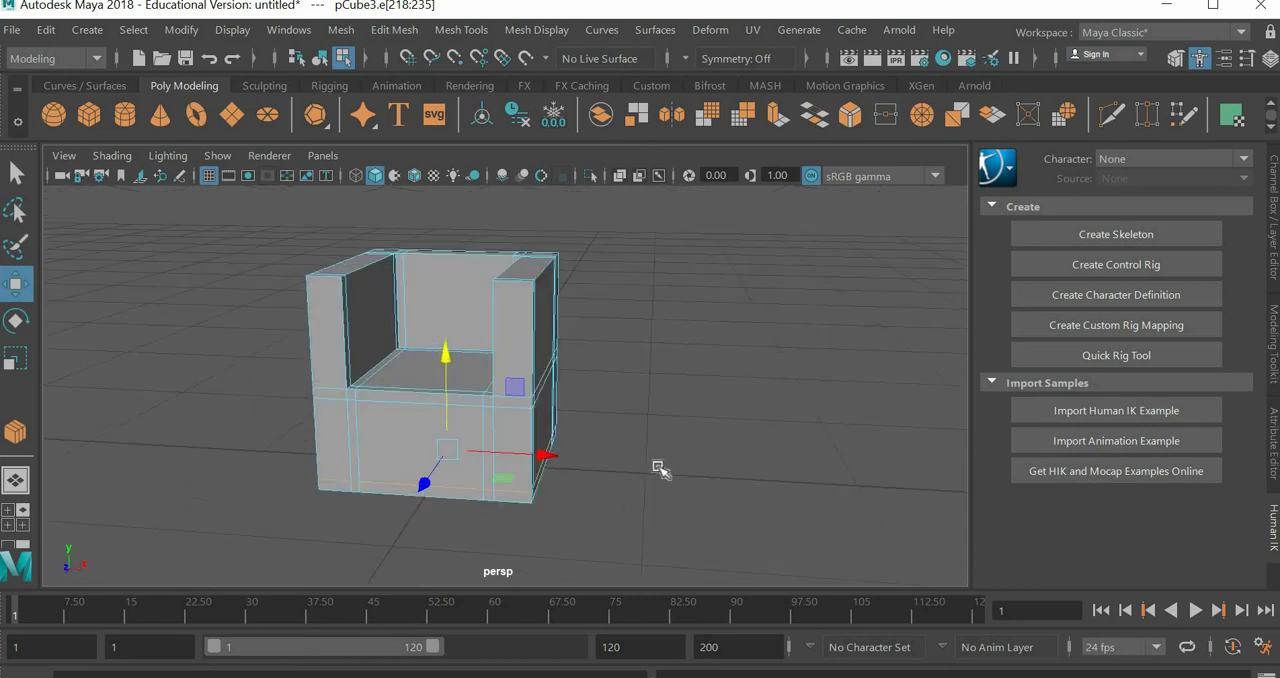
Step: Connect a horizontal edge loop around the armrests and backrest, and move it up along Y close to their top edge
key("y")
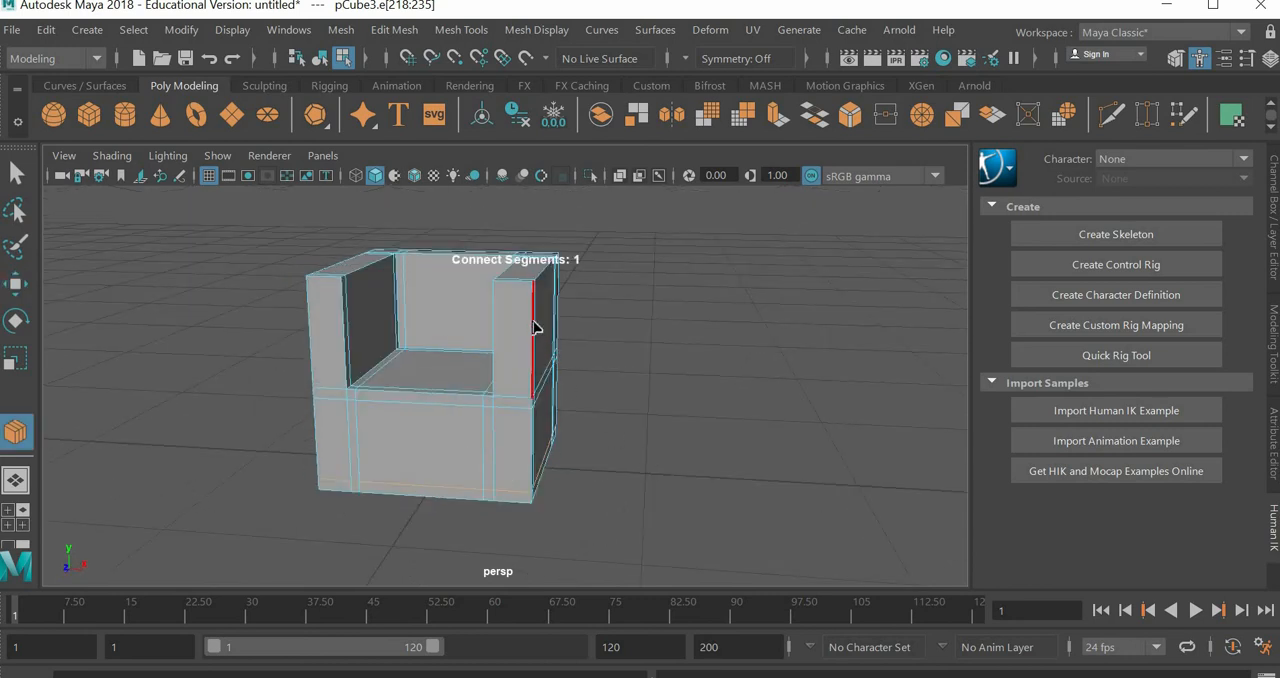
left_click(537, 336)
left_click(15, 283)
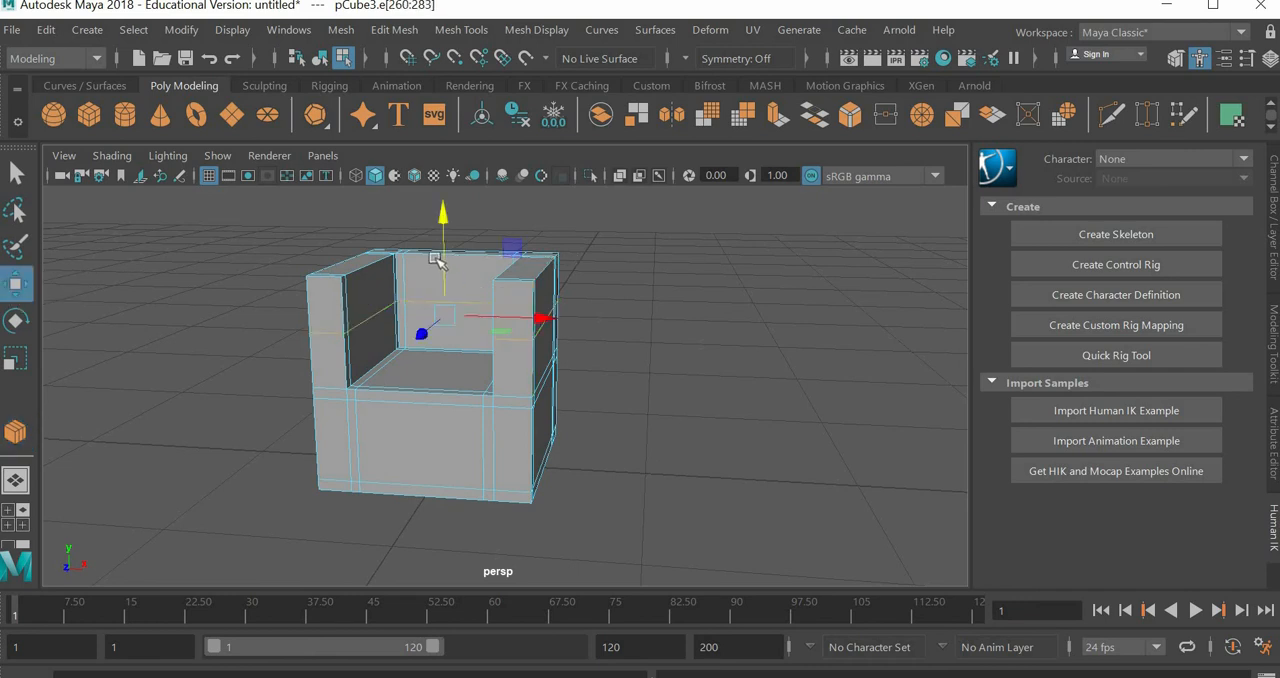
left_click_drag(445, 248, 463, 213)
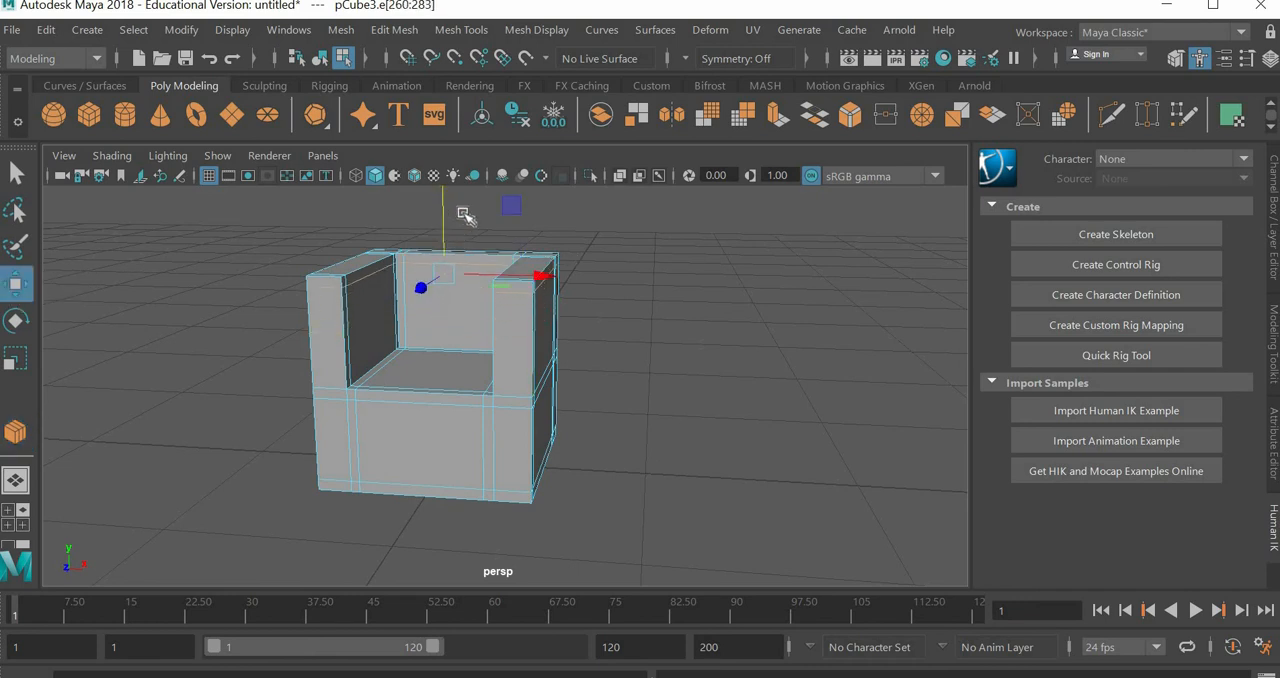
Step: Connect a second horizontal loop around the armrests and backrest, and move it down along Y to just above the seat
scroll(322, 390, "up", 3)
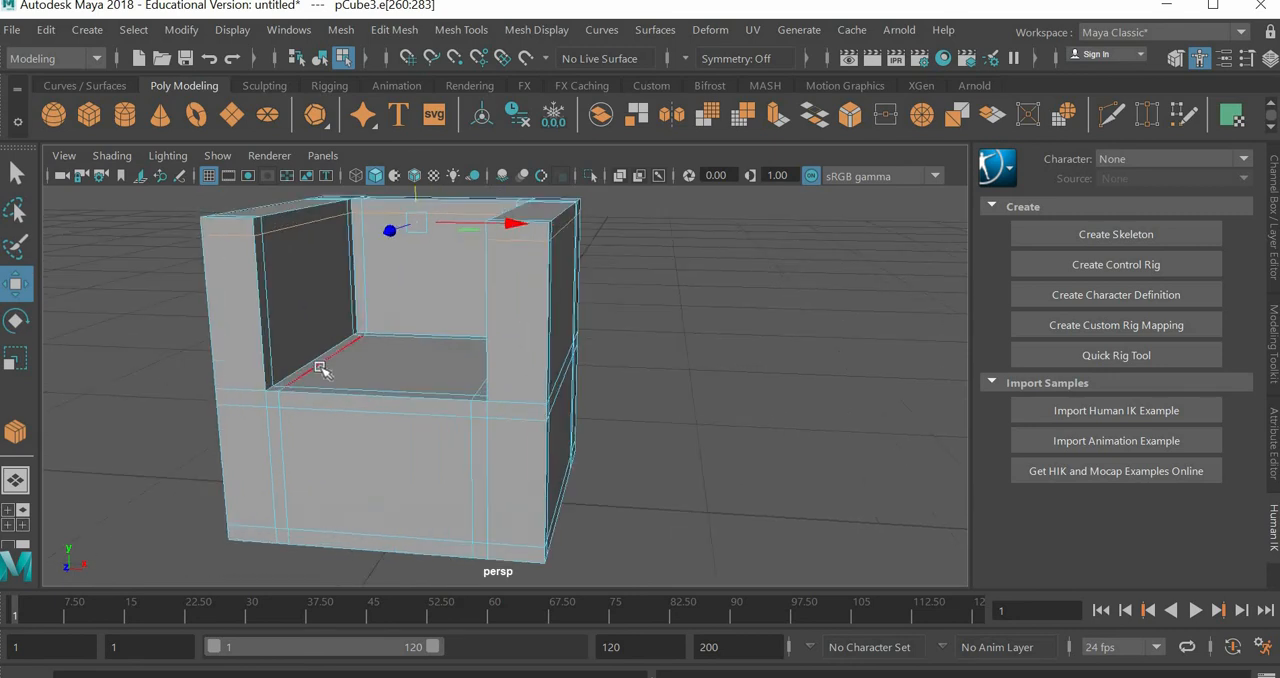
key("g")
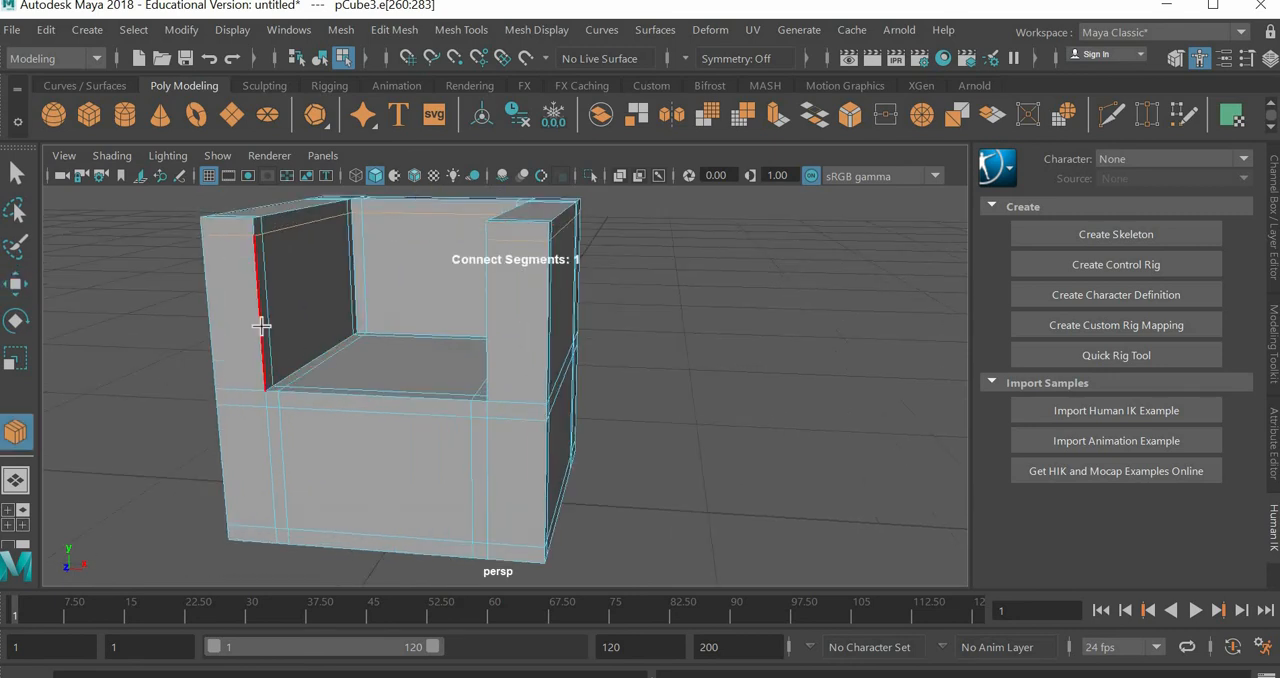
left_click(260, 325)
key("w")
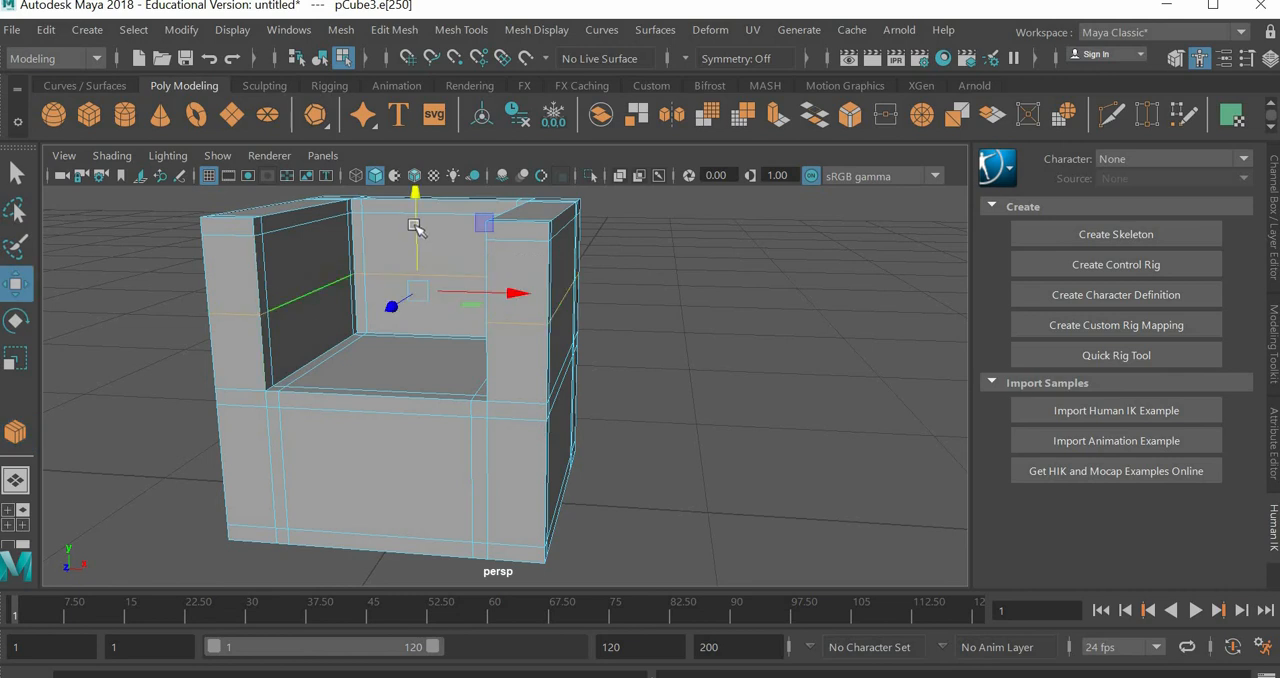
left_click_drag(415, 226, 415, 283)
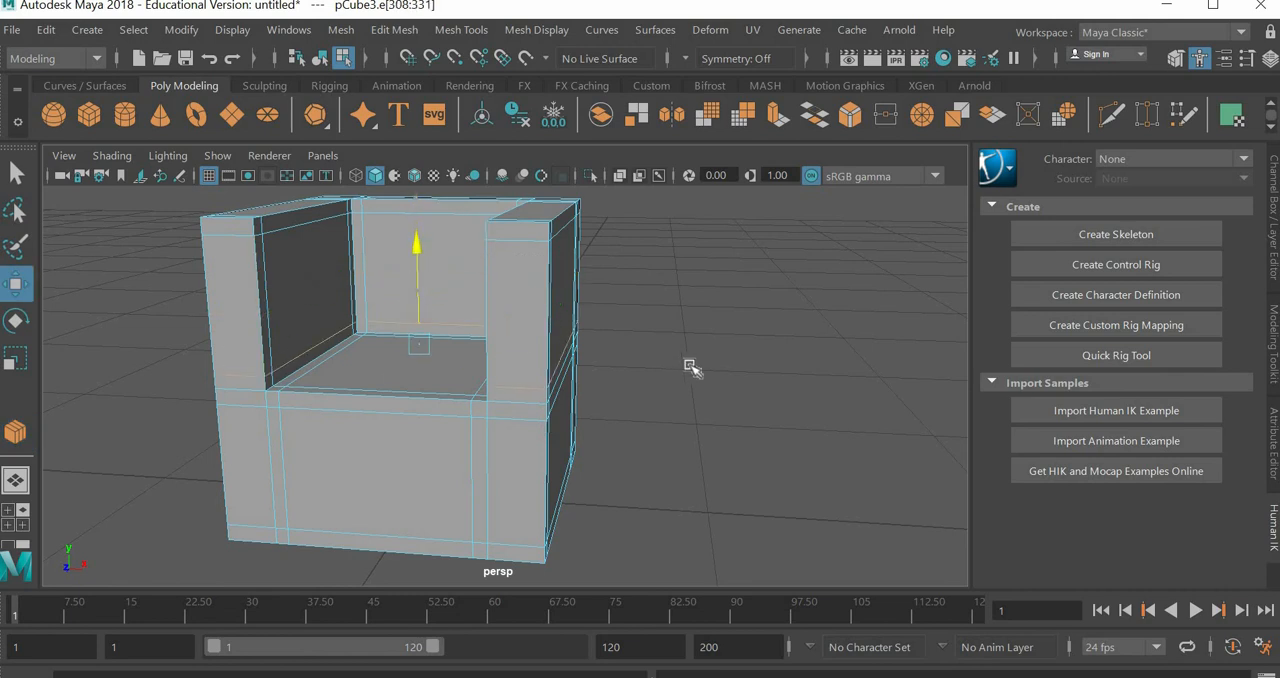
Step: Display the smooth mesh preview, clear the edge selection, and inspect the rounded chair from the front and above
key("3")
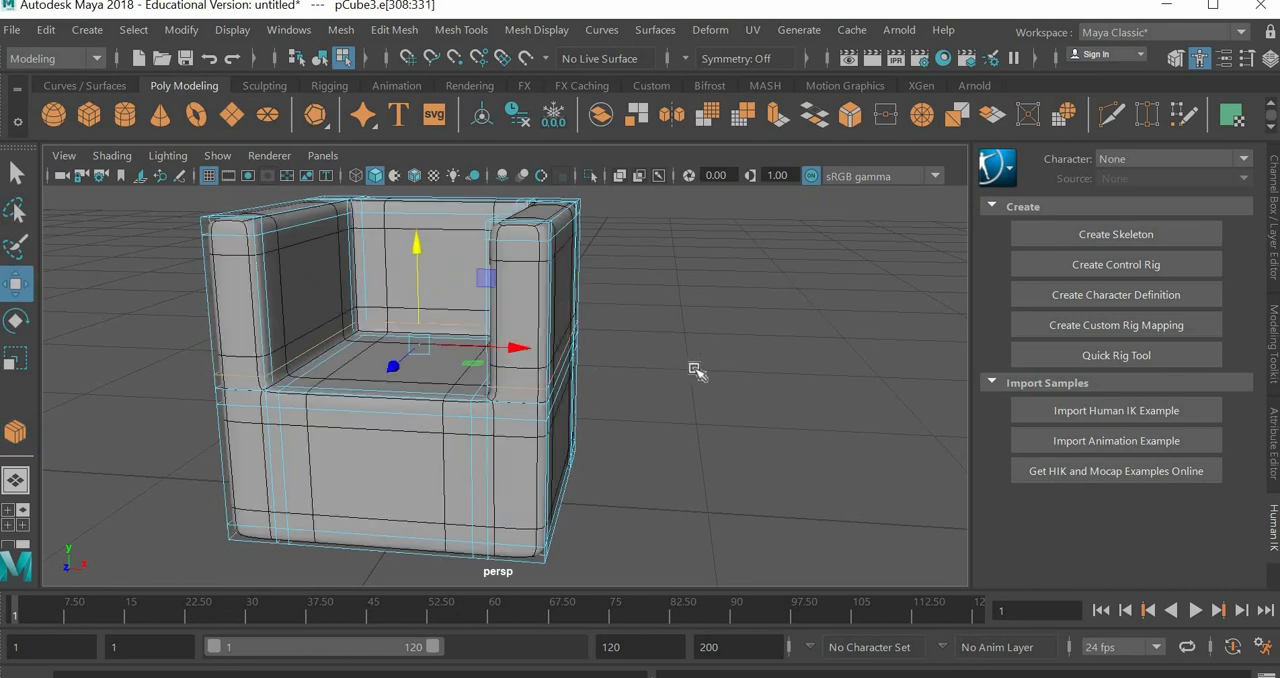
key("3")
left_click(695, 370)
scroll(695, 370, "down", 4)
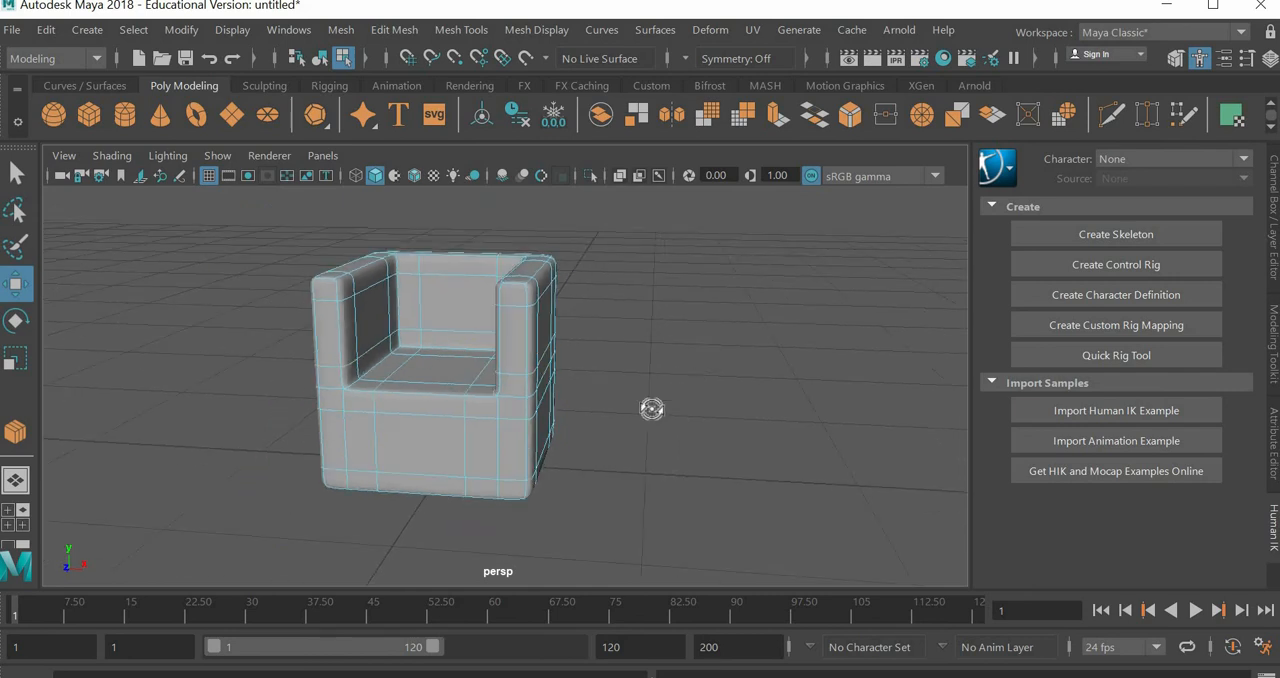
left_click_drag(651, 409, 538, 390, "alt")
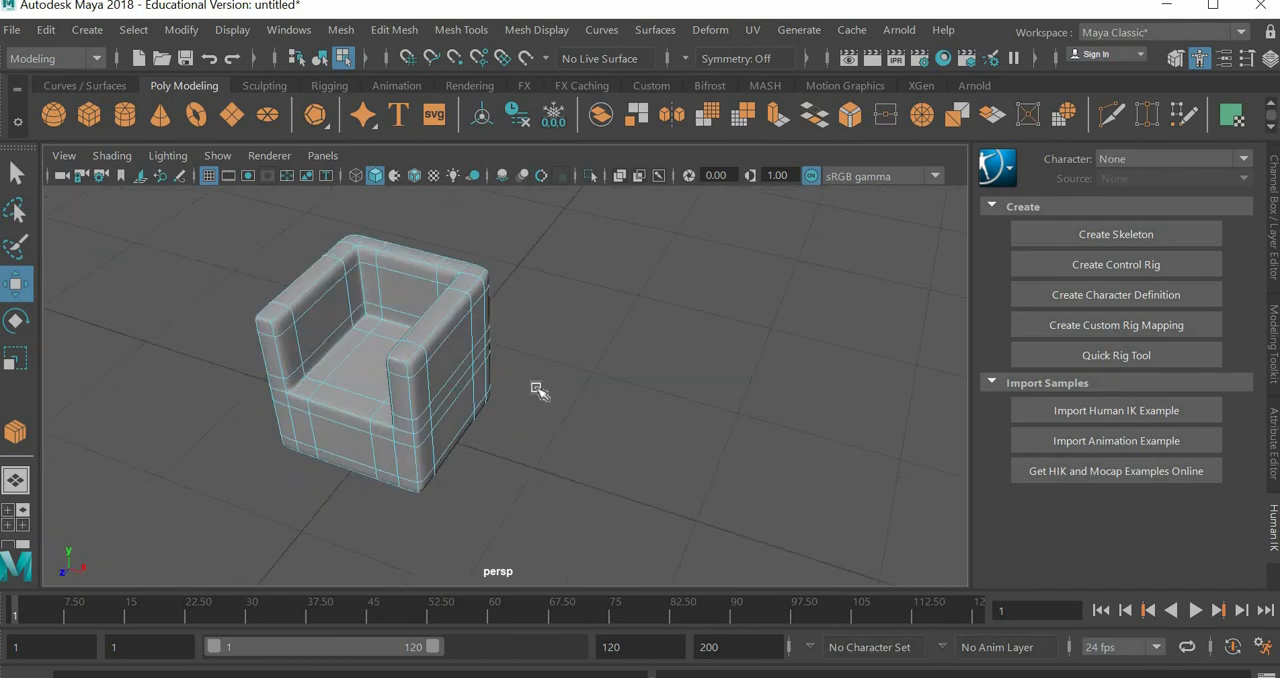
scroll(538, 390, "up", 3)
scroll(538, 390, "down", 2)
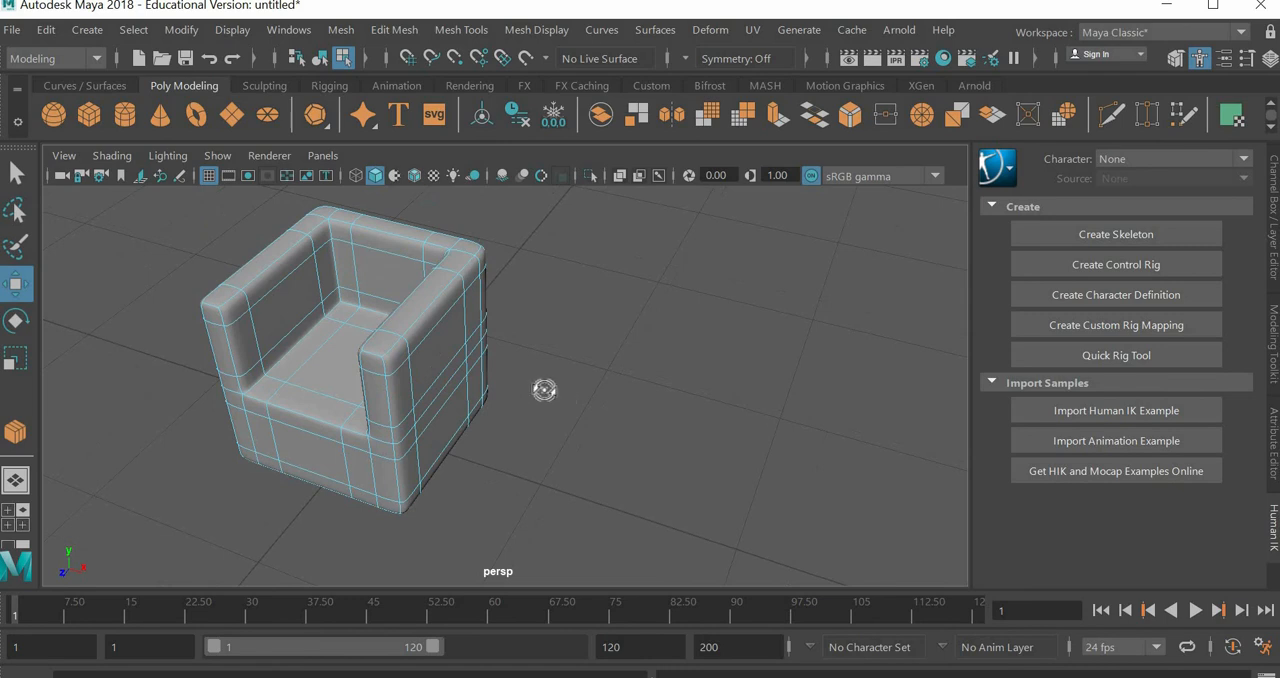
mouse_move(543, 389)
left_mouse_down("alt")
mouse_move(551, 366)
mouse_move(563, 370)
mouse_move(545, 372)
left_mouse_up("alt")
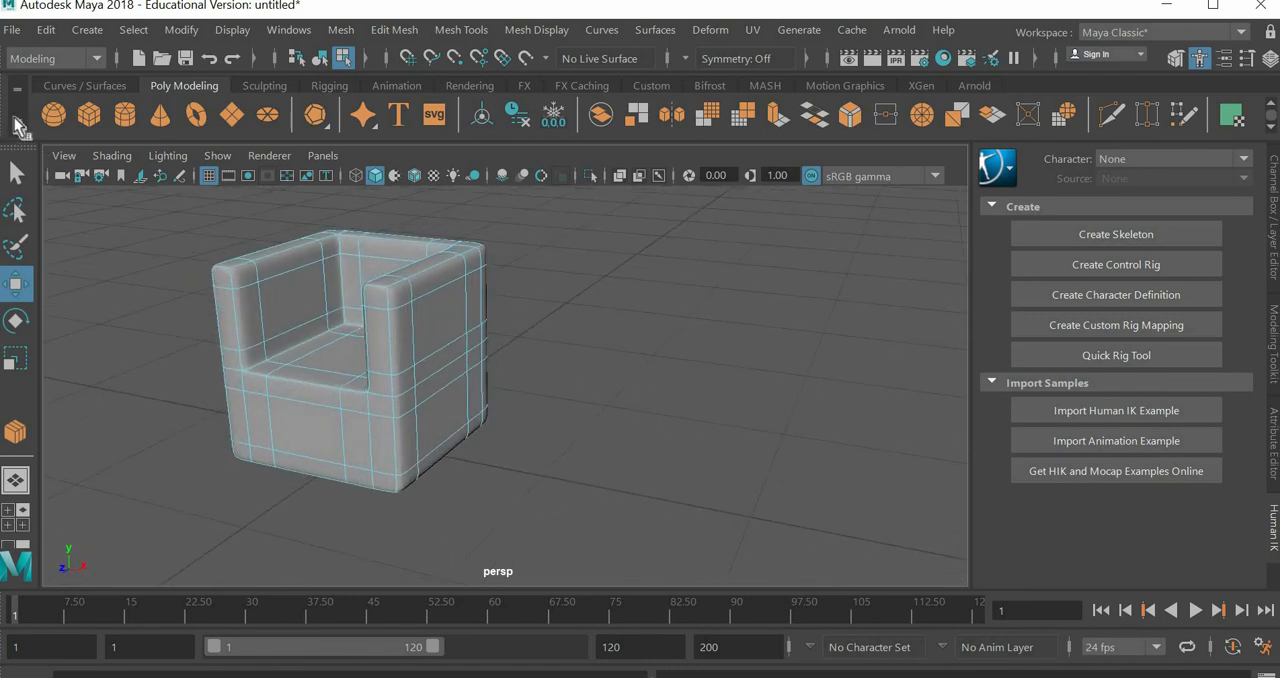
Step: Create a polygon cube for the cushion, flatten it along Y, and raise it to the seat height
left_click(88, 115)
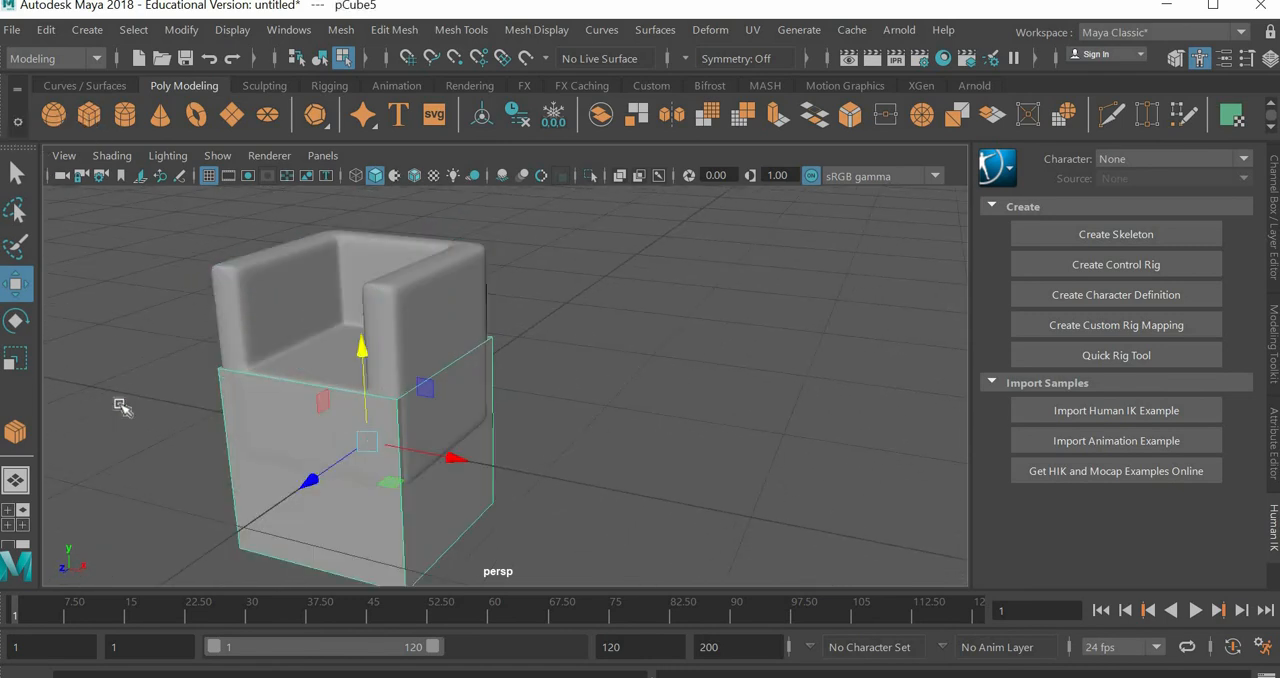
key("r")
left_click_drag(363, 362, 367, 440)
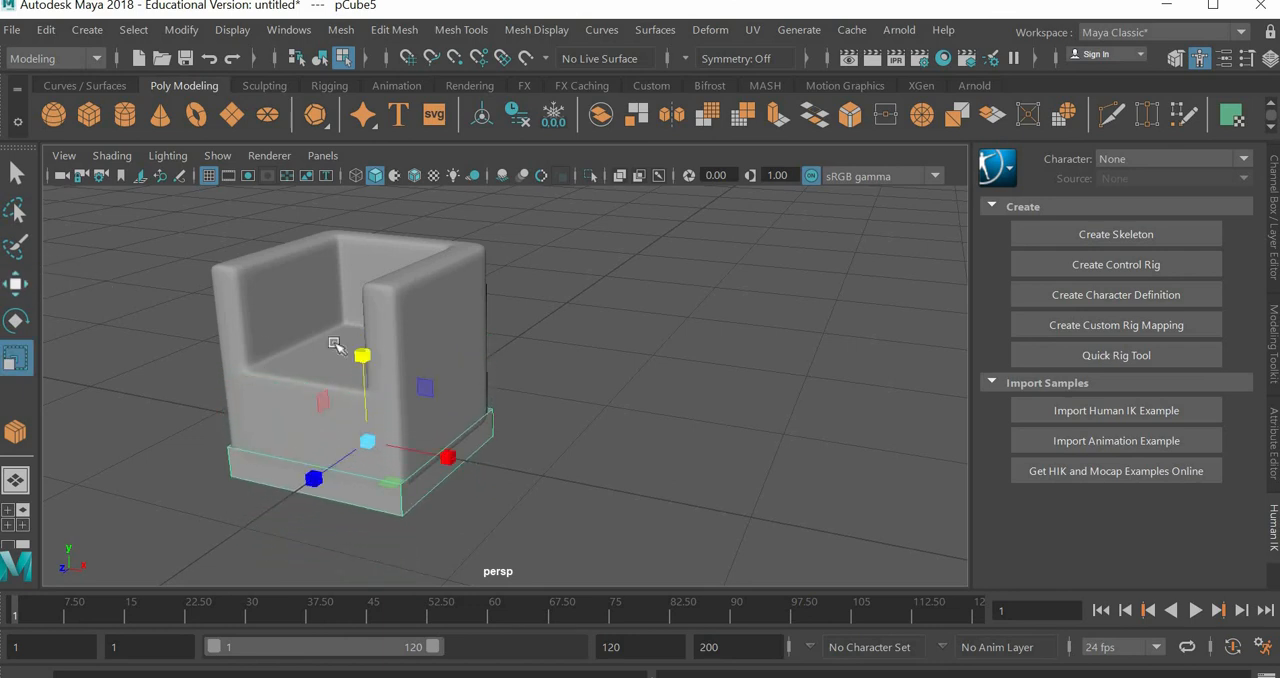
key("w")
left_click_drag(365, 325, 323, 257)
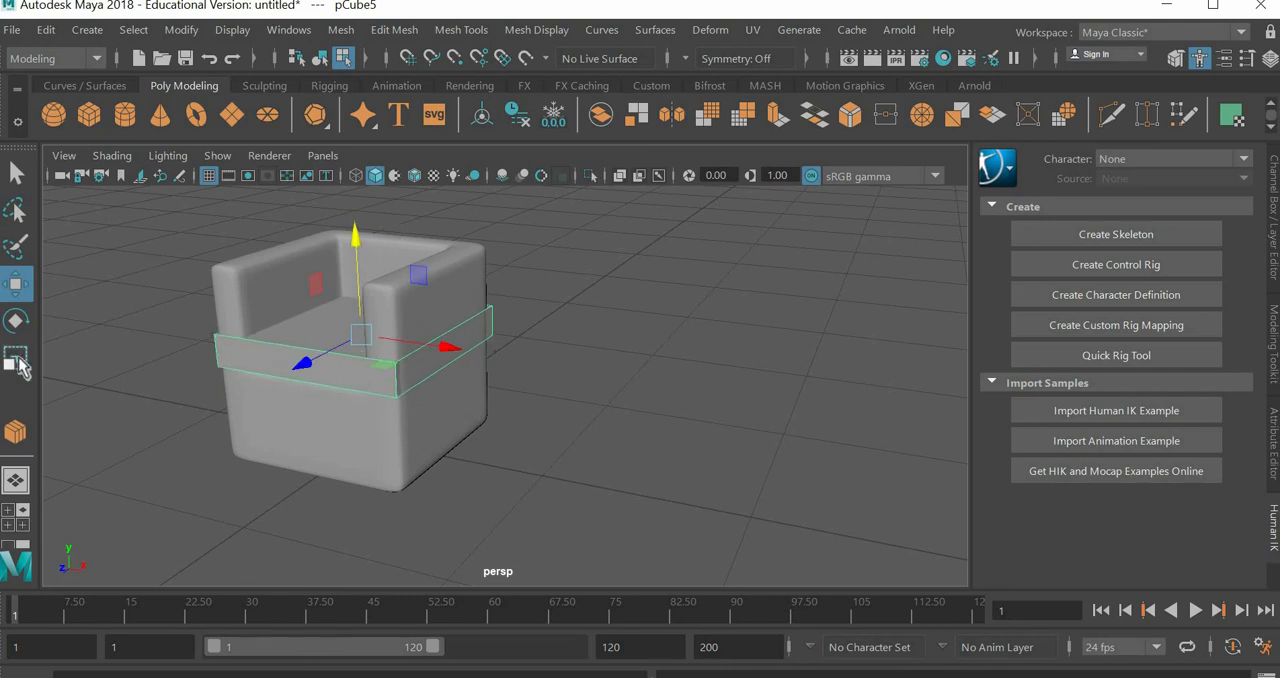
Step: Scale the cushion block down to fit between the armrests, and move it along Z into place on the seat
key("r")
mouse_move(441, 349)
left_mouse_down()
mouse_move(423, 343)
mouse_move(434, 349)
left_mouse_up()
left_click_drag(484, 409, 286, 323, "alt")
key("w")
left_click_drag(420, 391, 461, 367, "alt")
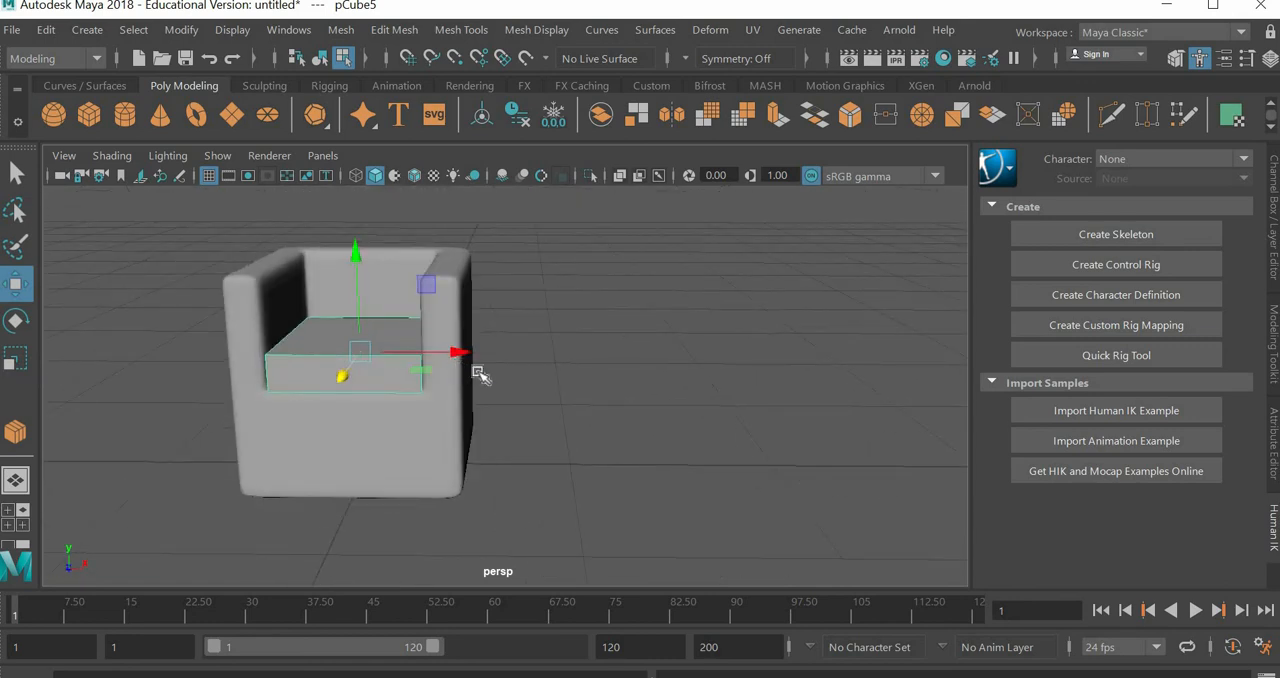
Step: Check the cushion block's smooth preview from several angles, and return it to the unsmoothed display
key("3")
left_click_drag(571, 382, 560, 406, "alt")
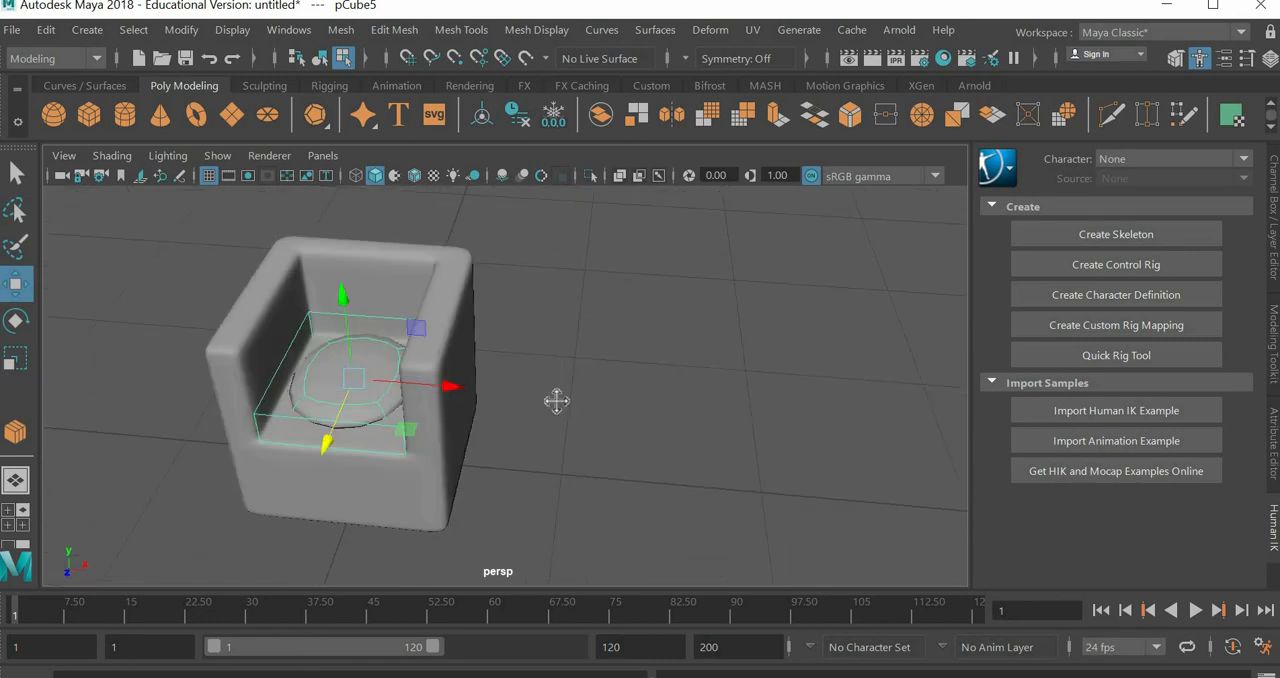
middle_click_drag(557, 400, 711, 371, "alt")
scroll(713, 373, "up", 4)
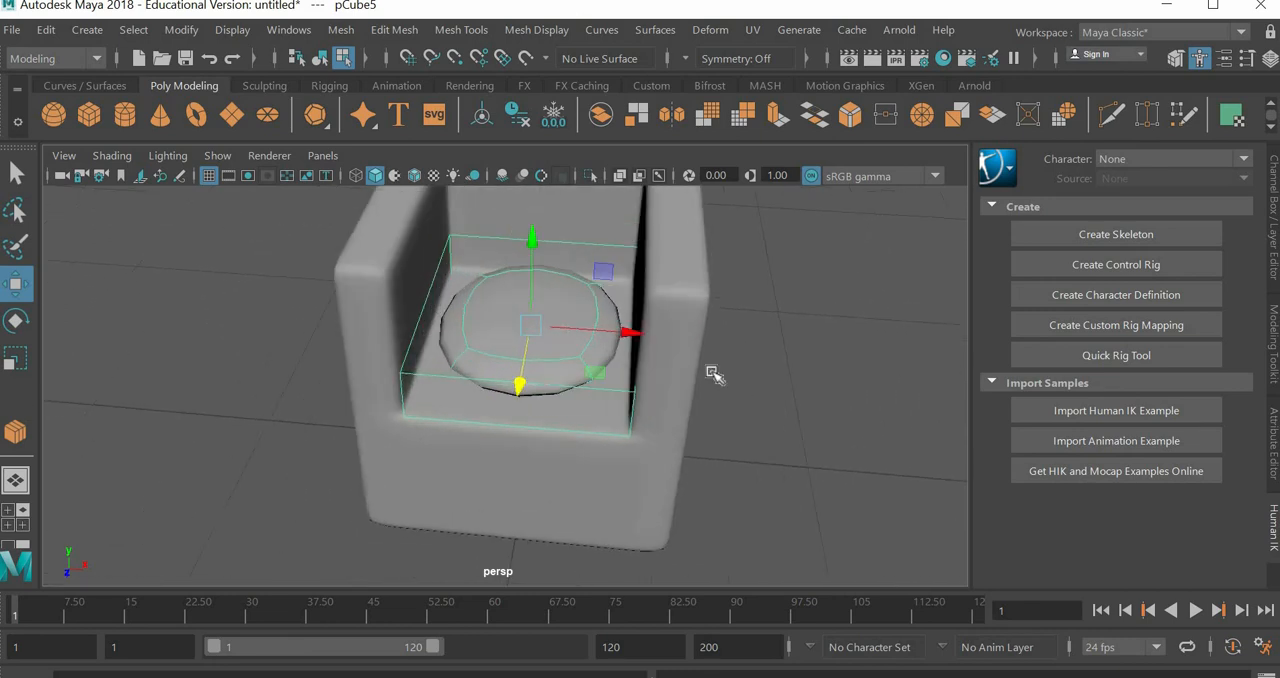
key("1")
left_click_drag(591, 371, 587, 408, "alt")
middle_click_drag(602, 345, 582, 392, "alt")
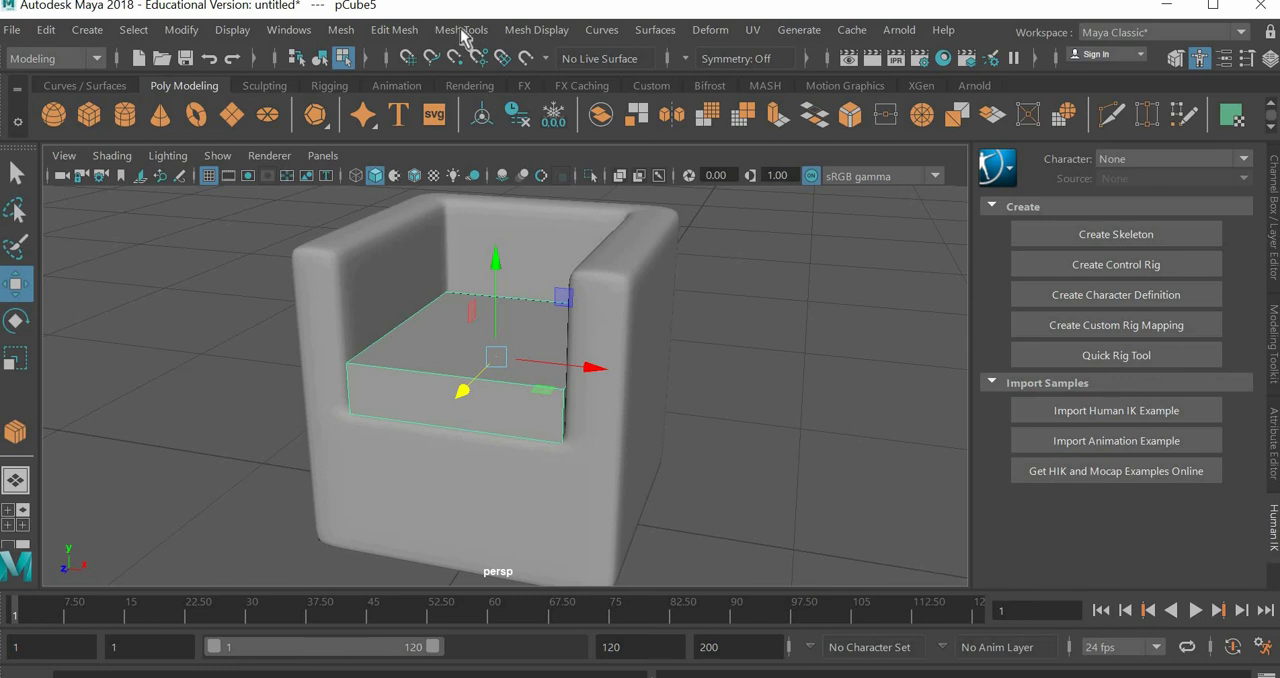
Step: In edge mode, use Connect to add one lengthwise and one crosswise edge loop through the middle of the cushion block
right_click_drag(482, 375, 492, 80)
left_click(463, 30)
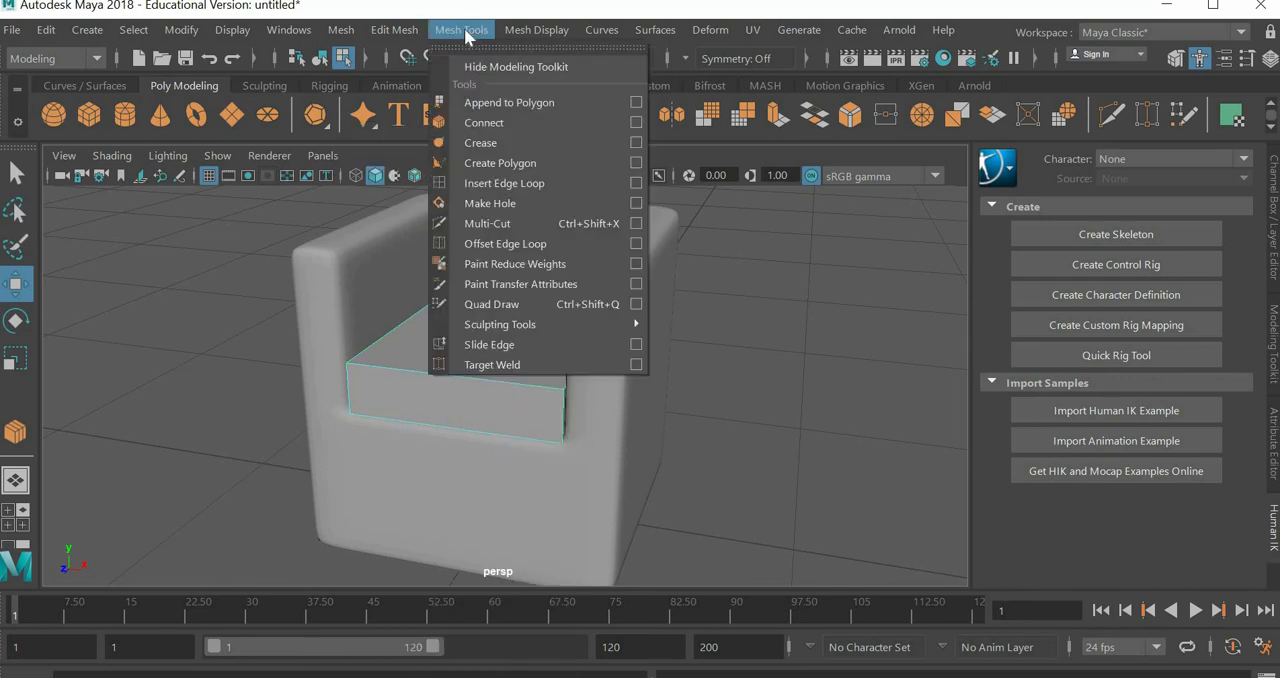
left_click(485, 122)
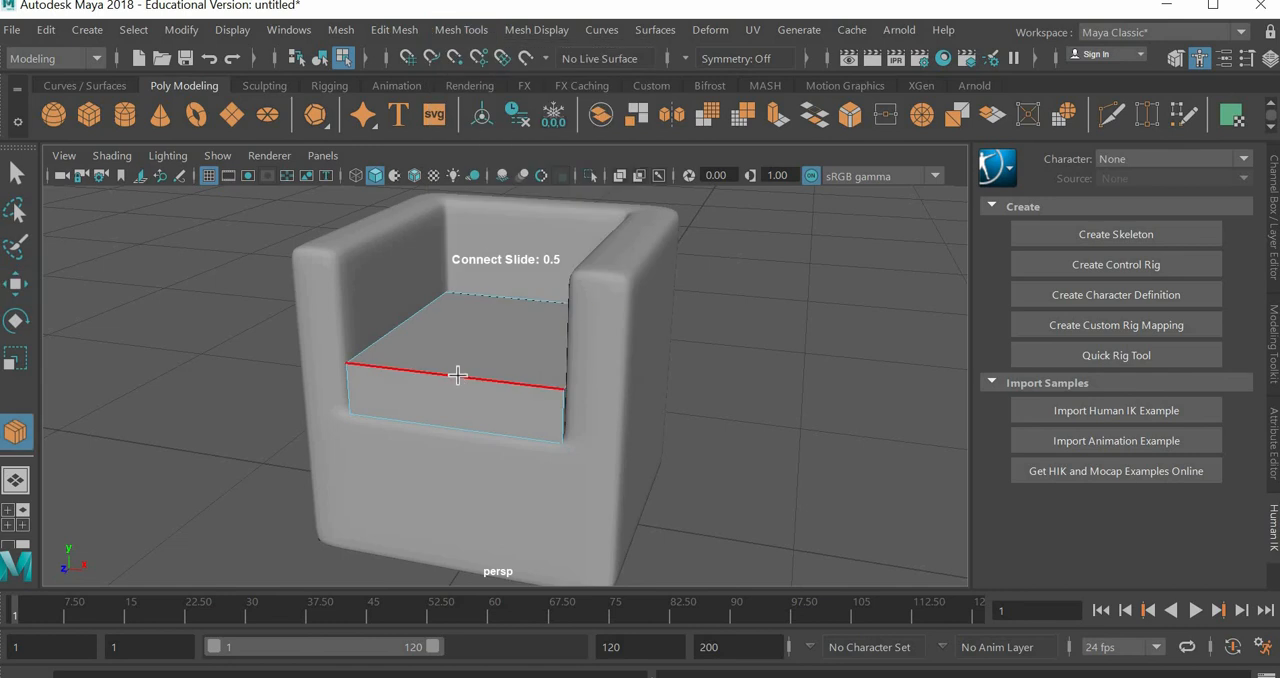
left_click(457, 375)
key("w")
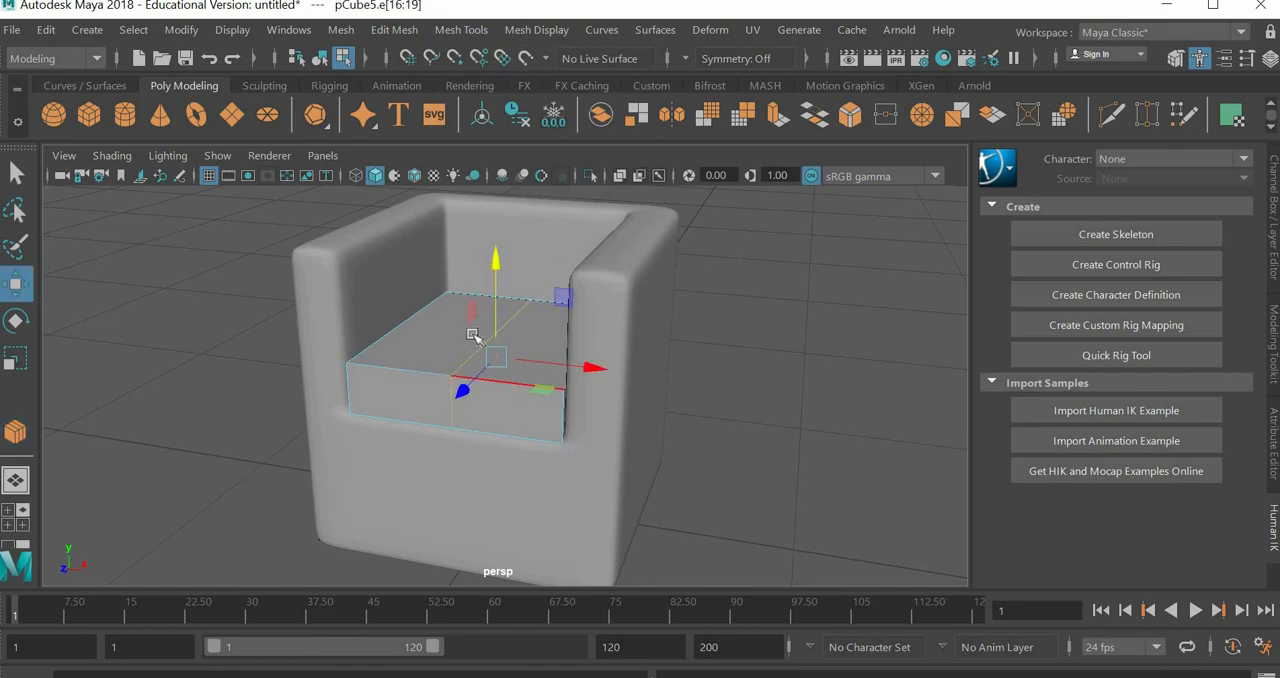
key("g")
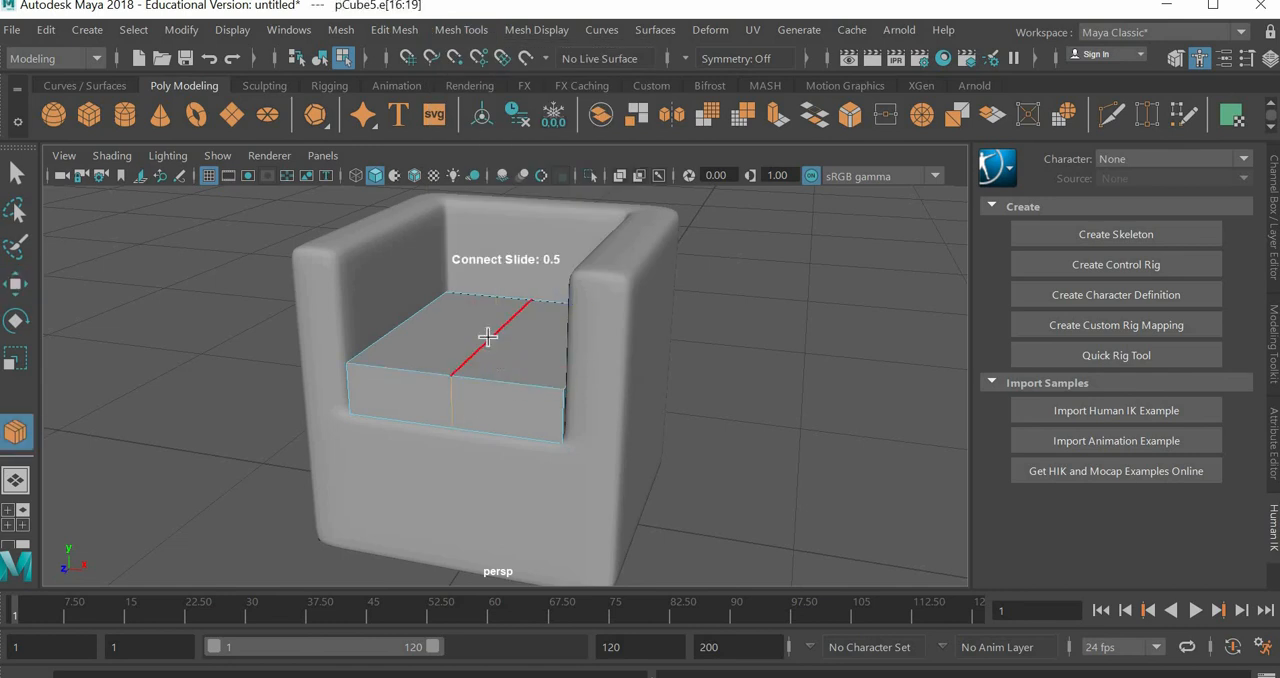
left_click(487, 337)
key("w")
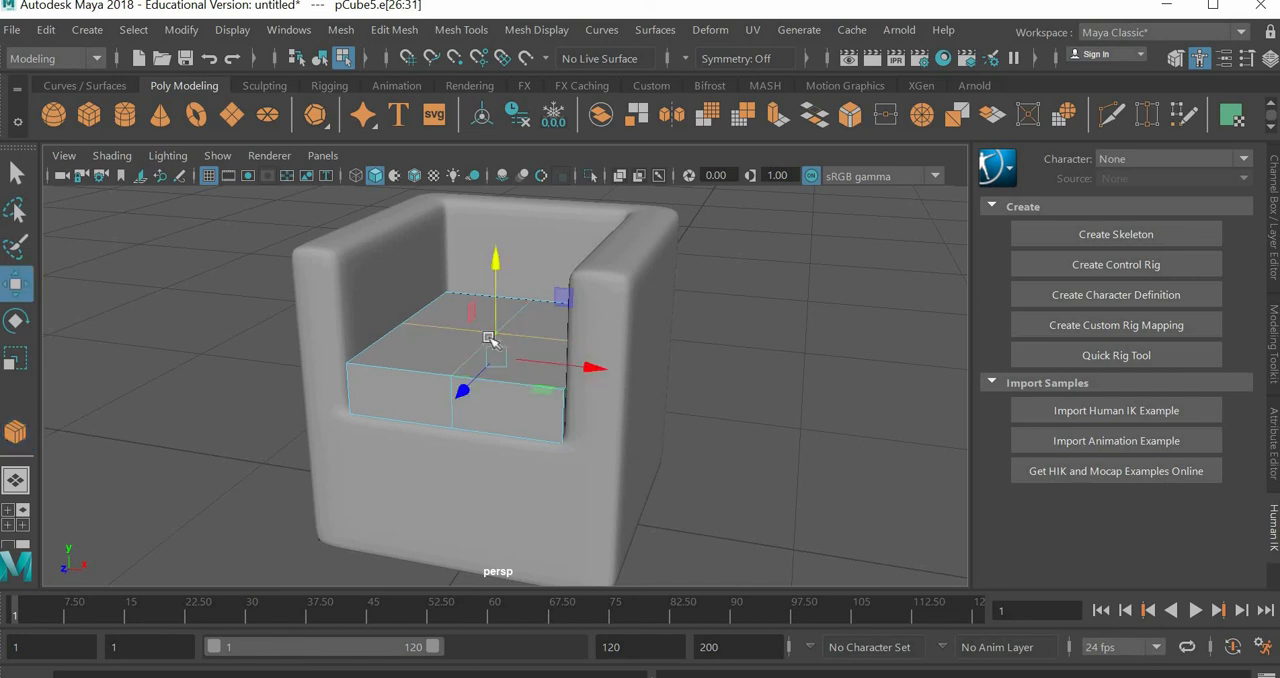
Step: Use Connect at slide 0.5 to add a front-to-back edge loop midway through each side half of the cushion block
key("g")
left_click(509, 384)
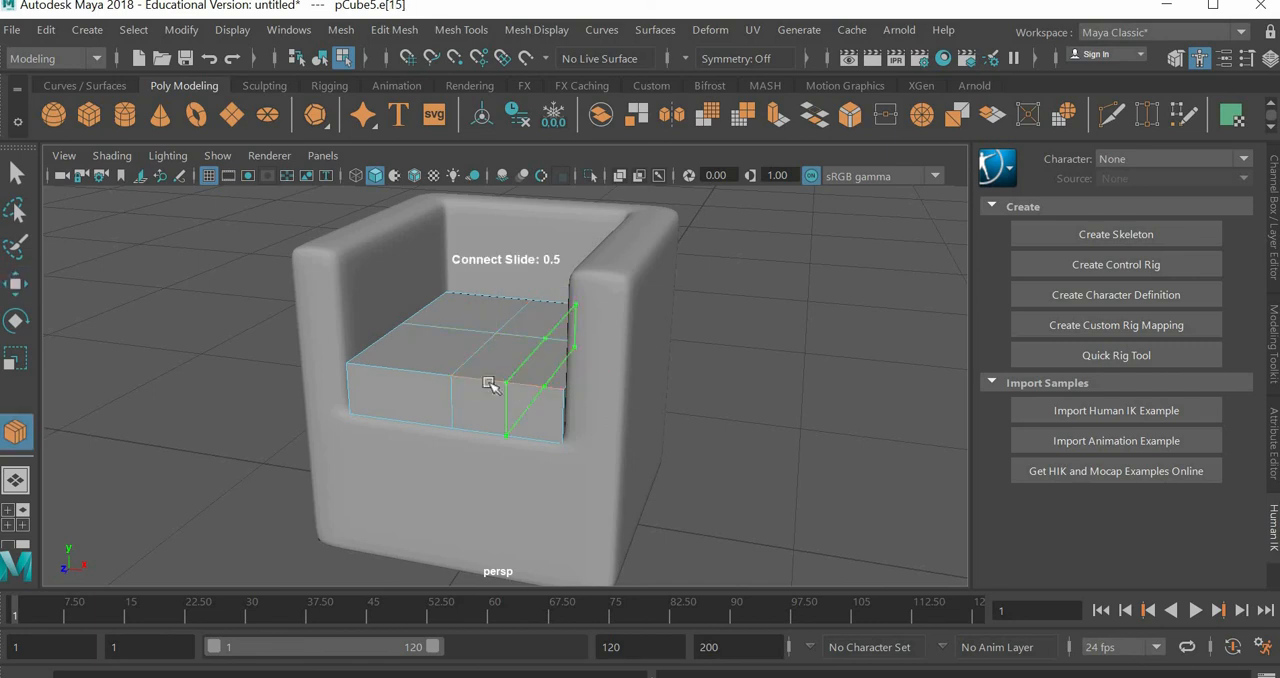
key("w")
key("g")
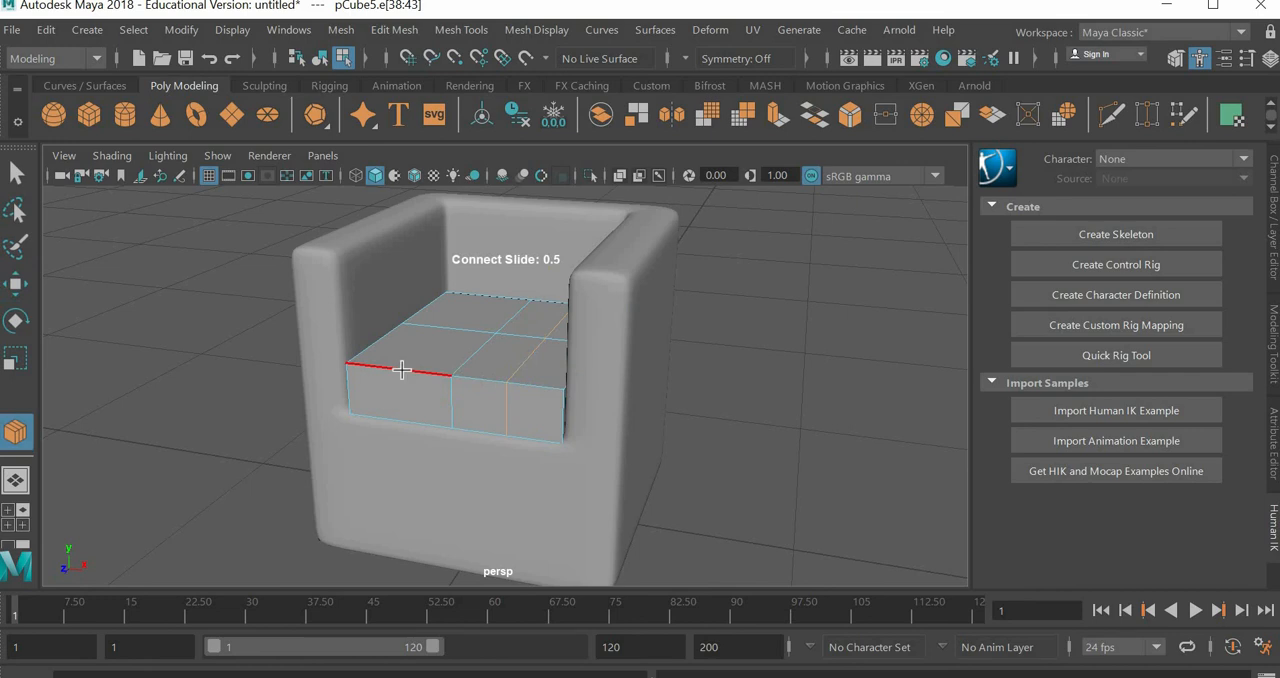
left_click(401, 370)
key("w")
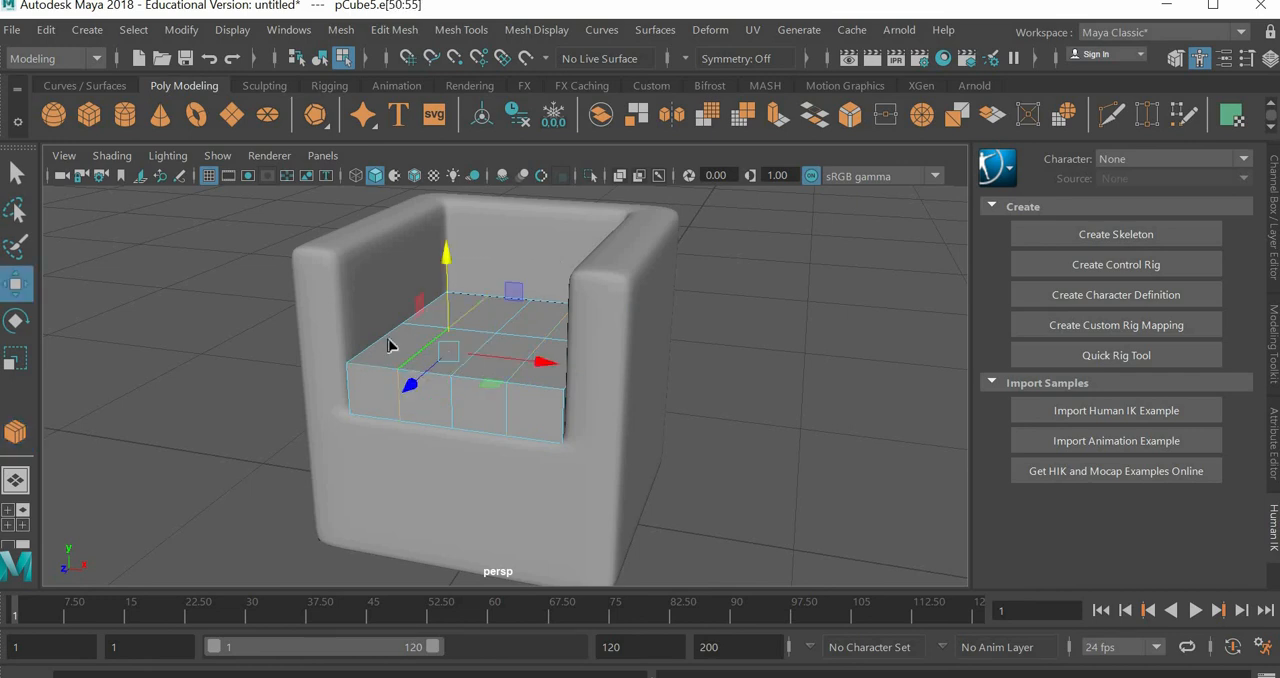
Step: Connect a crosswise edge loop at slide 0.5 through the front and back halves of the cushion, and check its smooth preview
key("g")
left_click(380, 339)
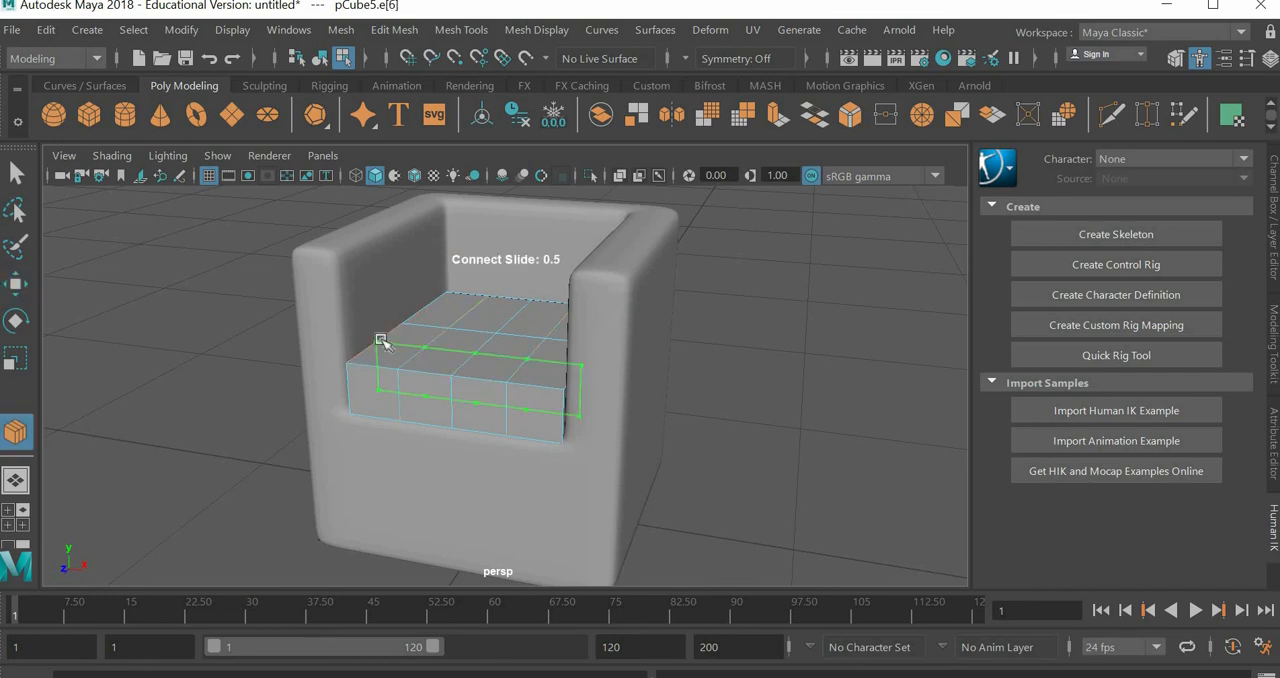
key("w")
key("g")
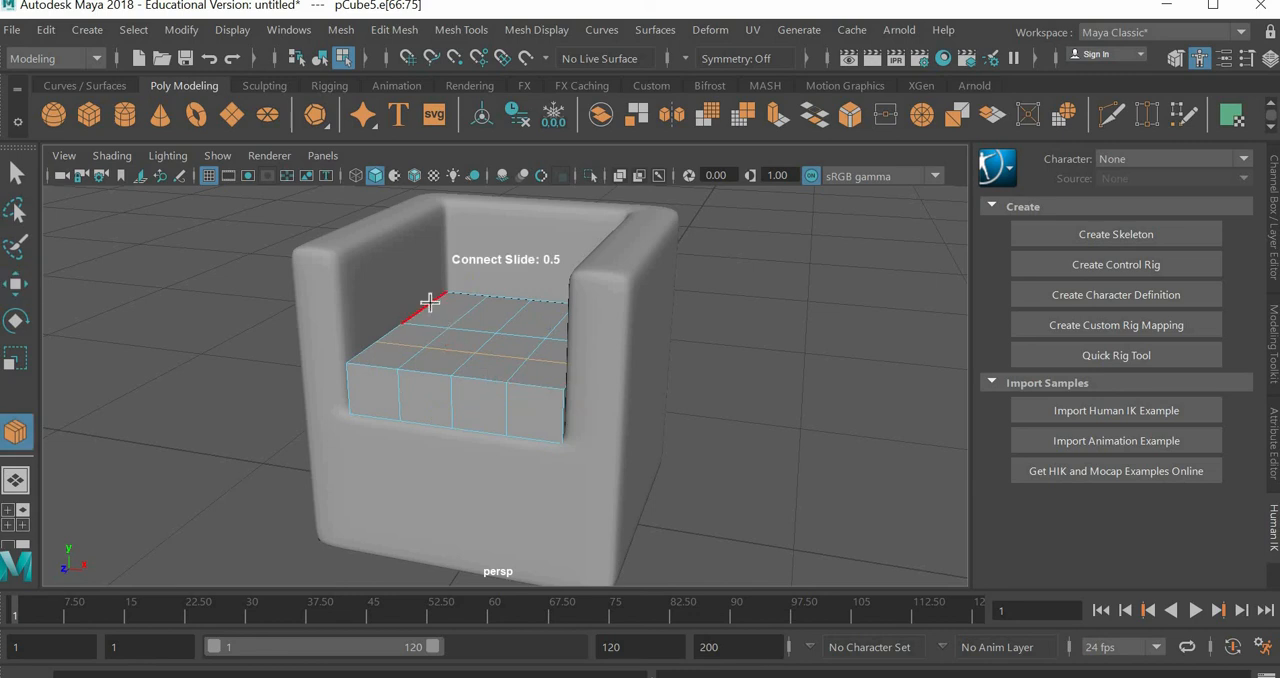
left_click(455, 316)
key("w")
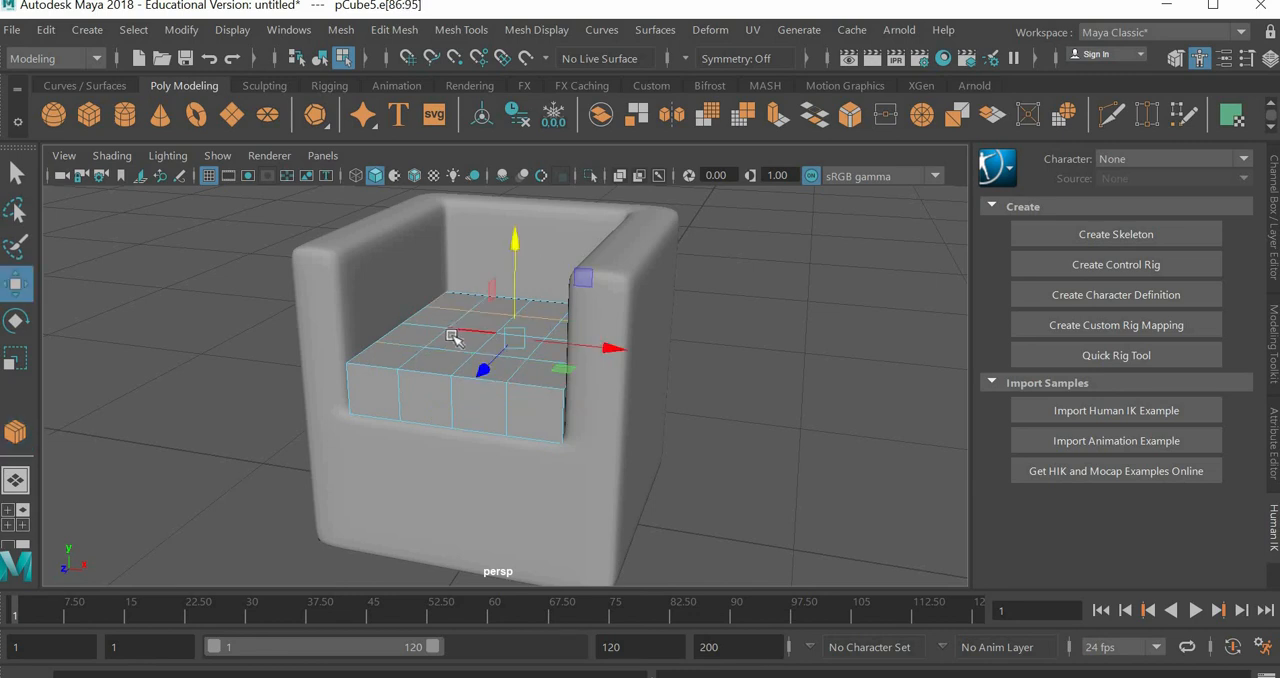
key("3")
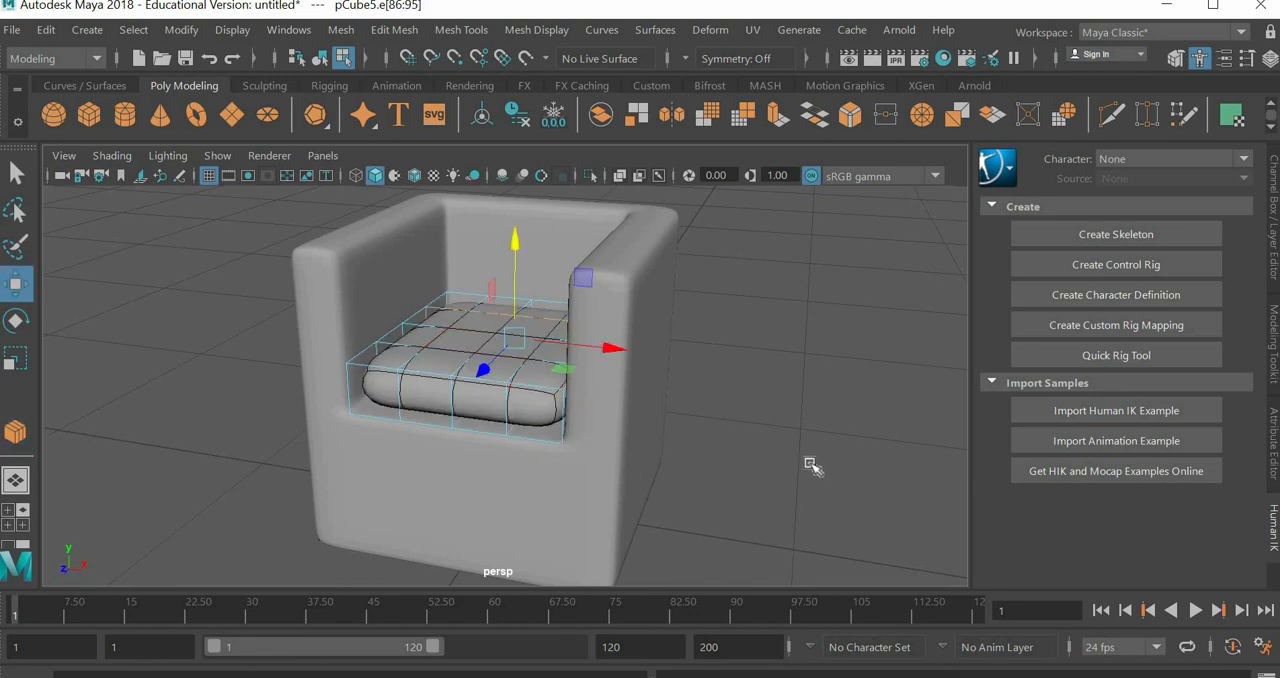
key("1")
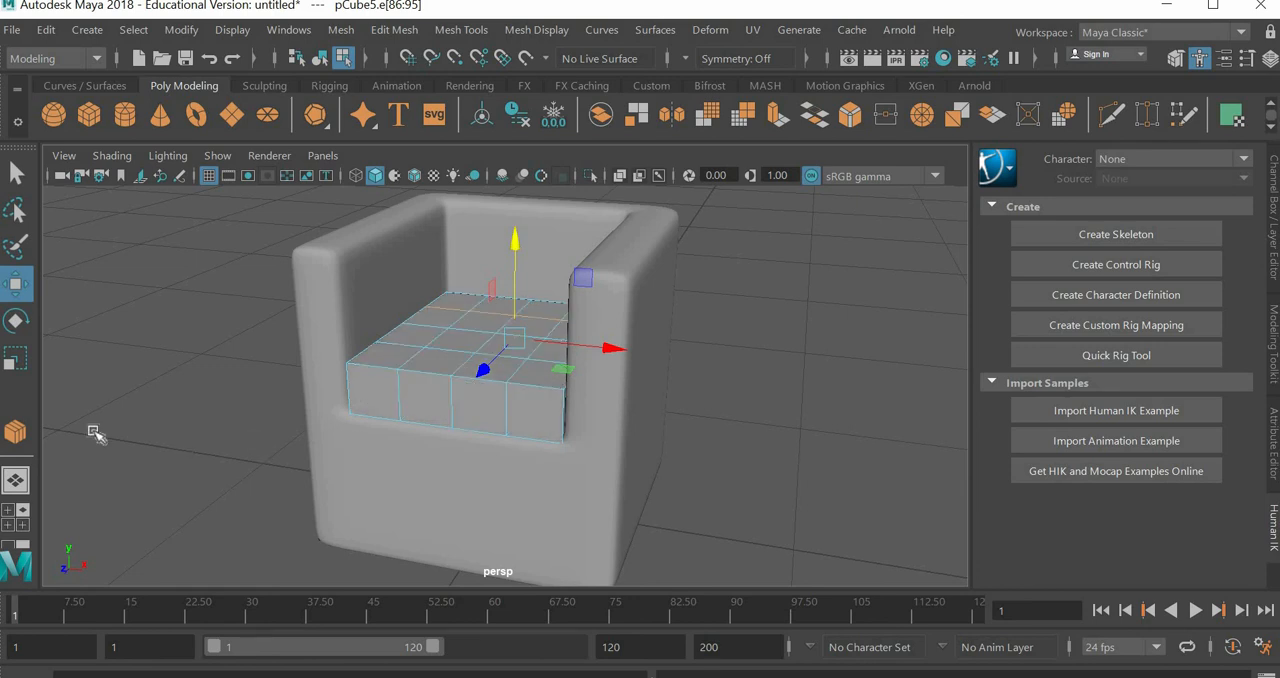
Step: In vertex mode, select five vertices on the cushion's top: the centre one and the four diagonal ones around it
left_click(17, 175)
left_click_drag(556, 412, 466, 416, "alt")
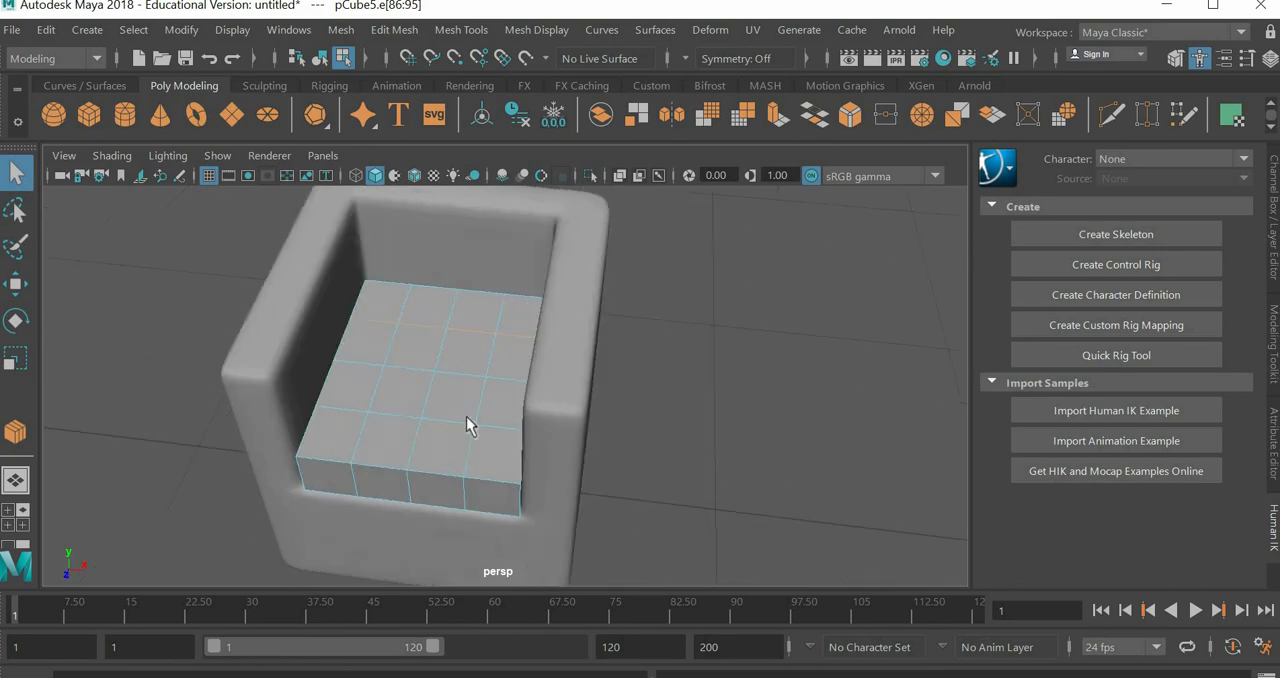
right_click(463, 417)
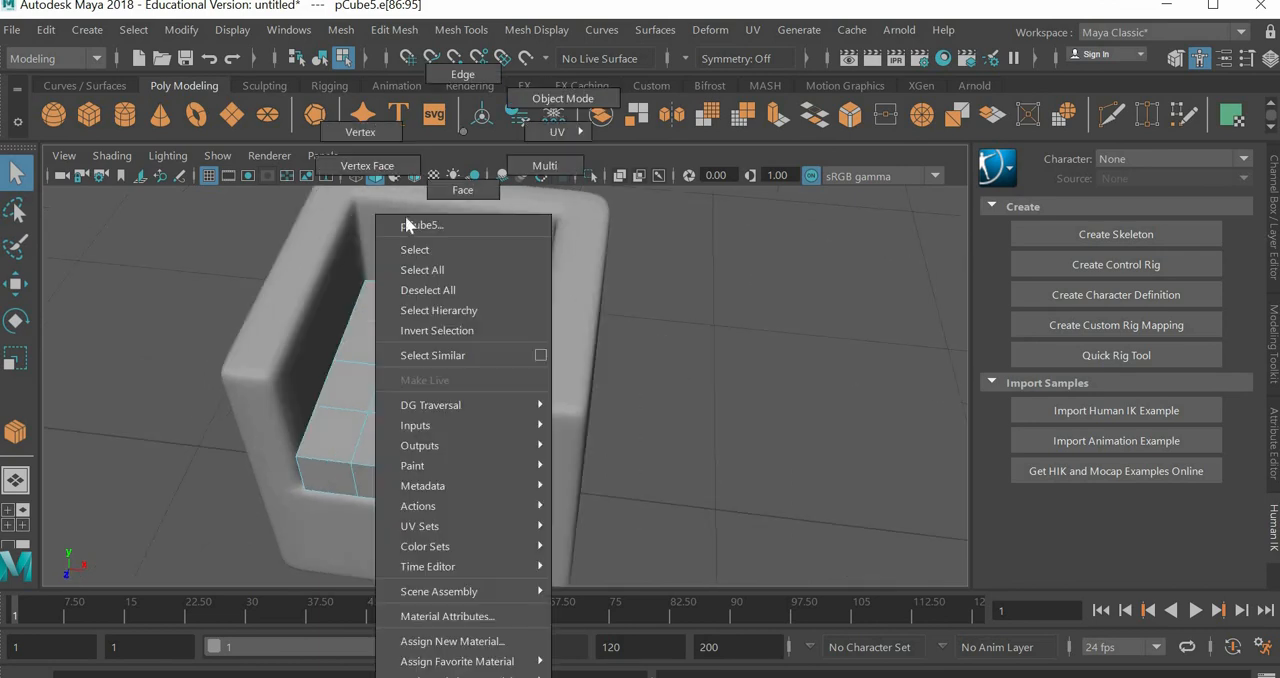
left_click(362, 130)
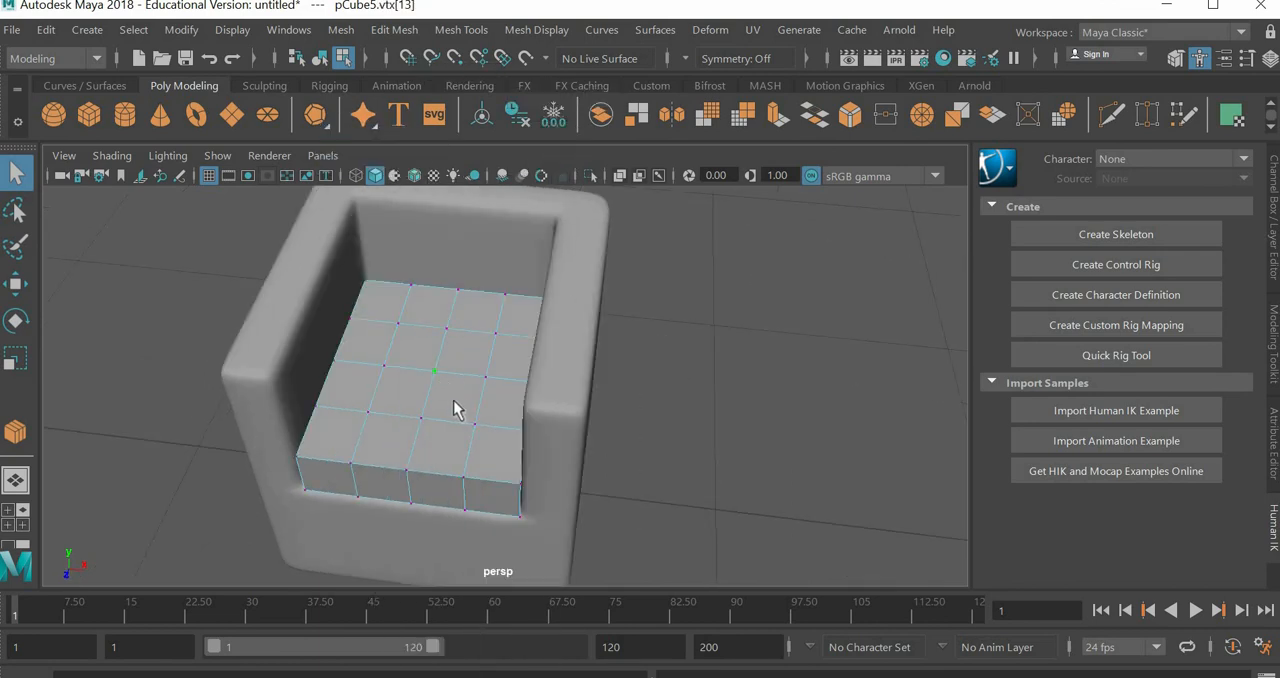
left_click(496, 333, "shift")
left_click(475, 425, "shift")
left_click(369, 412, "shift")
left_click_drag(515, 475, 400, 390, "alt")
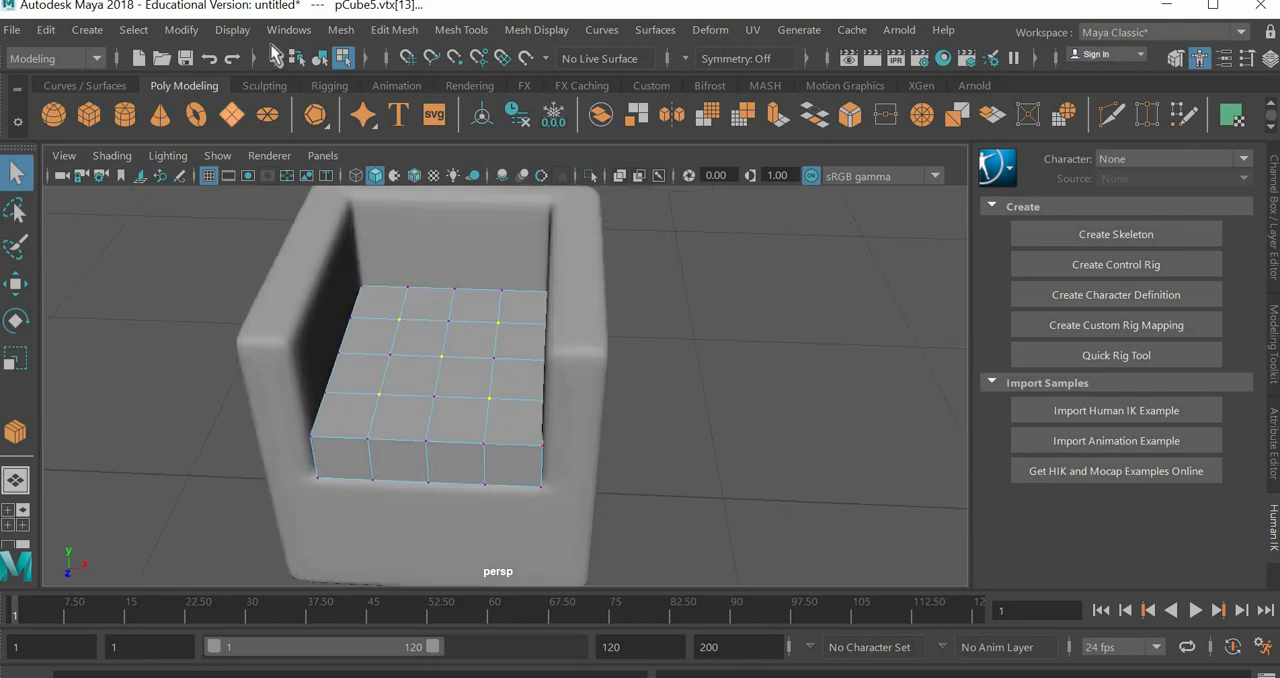
Step: Extrude the five selected cushion vertices with width 0.5, length 1 and 1 division
left_click(395, 30)
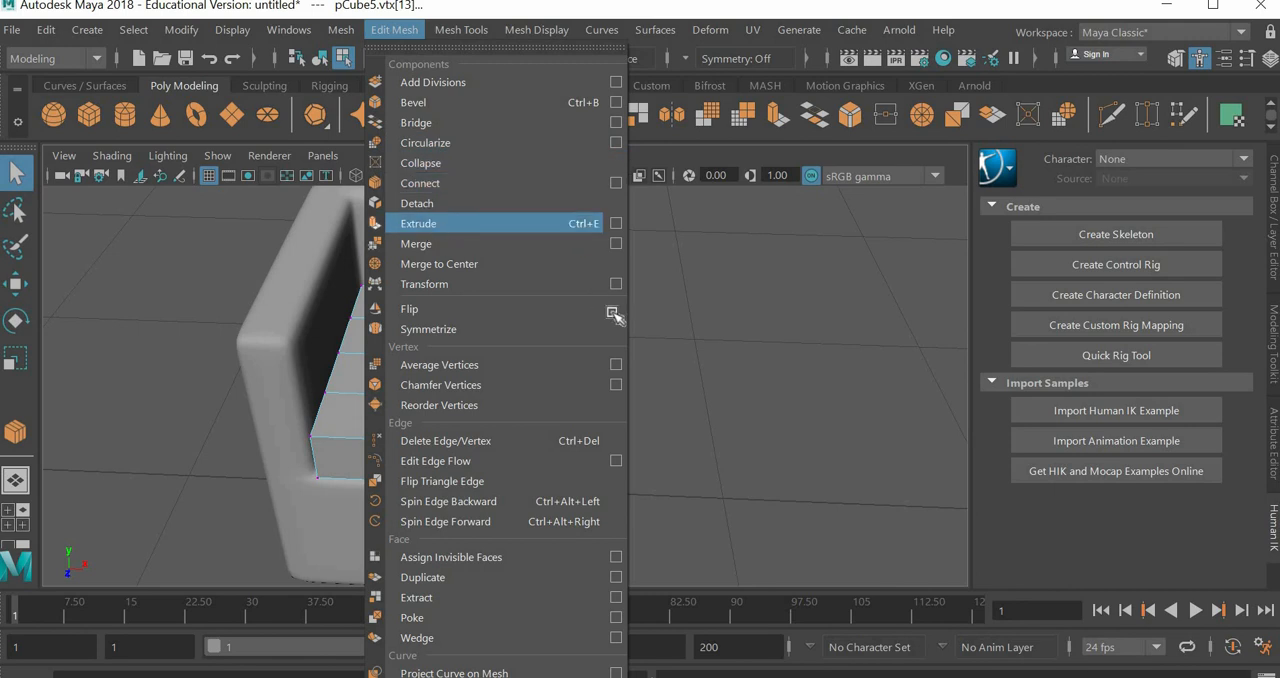
left_click(427, 224)
left_click_drag(529, 398, 470, 390, "alt")
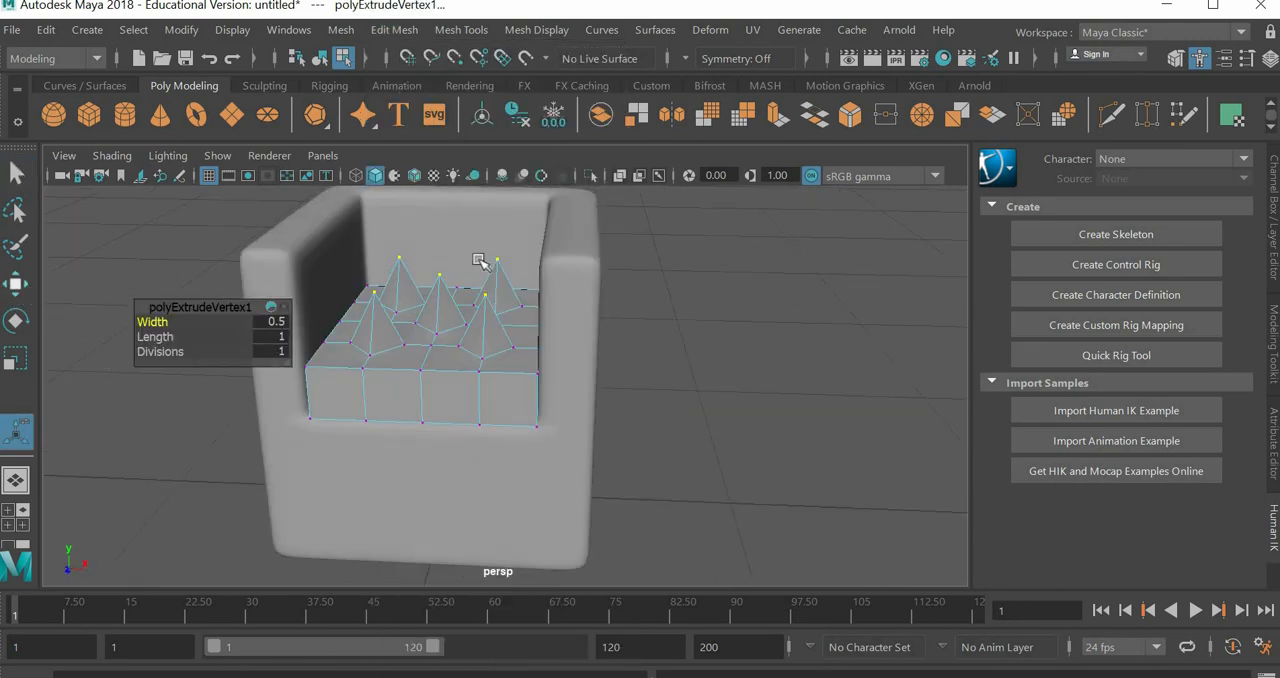
Step: Lower the extruded vertices along Y and turn on the cushion's smooth preview, sinking them slightly below its surface as button tufts
key("w")
left_click_drag(437, 226, 443, 274)
key("3")
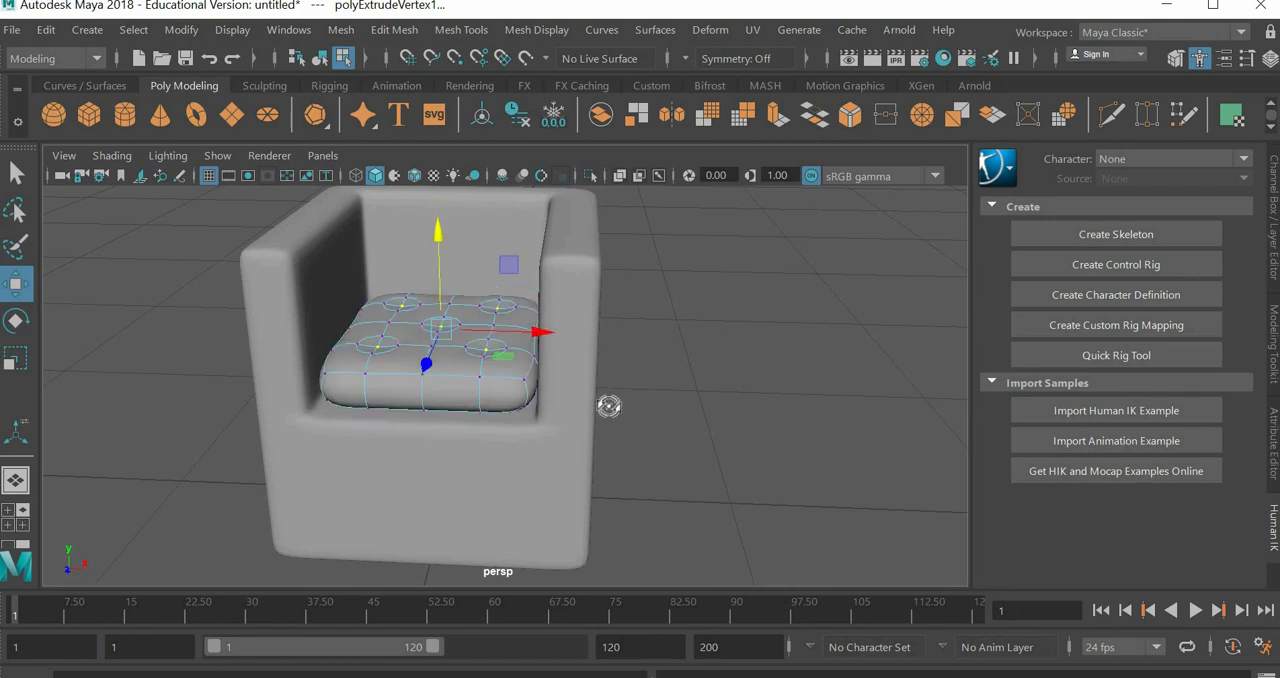
left_click_drag(609, 408, 530, 377, "alt")
scroll(337, 247, "up", 5)
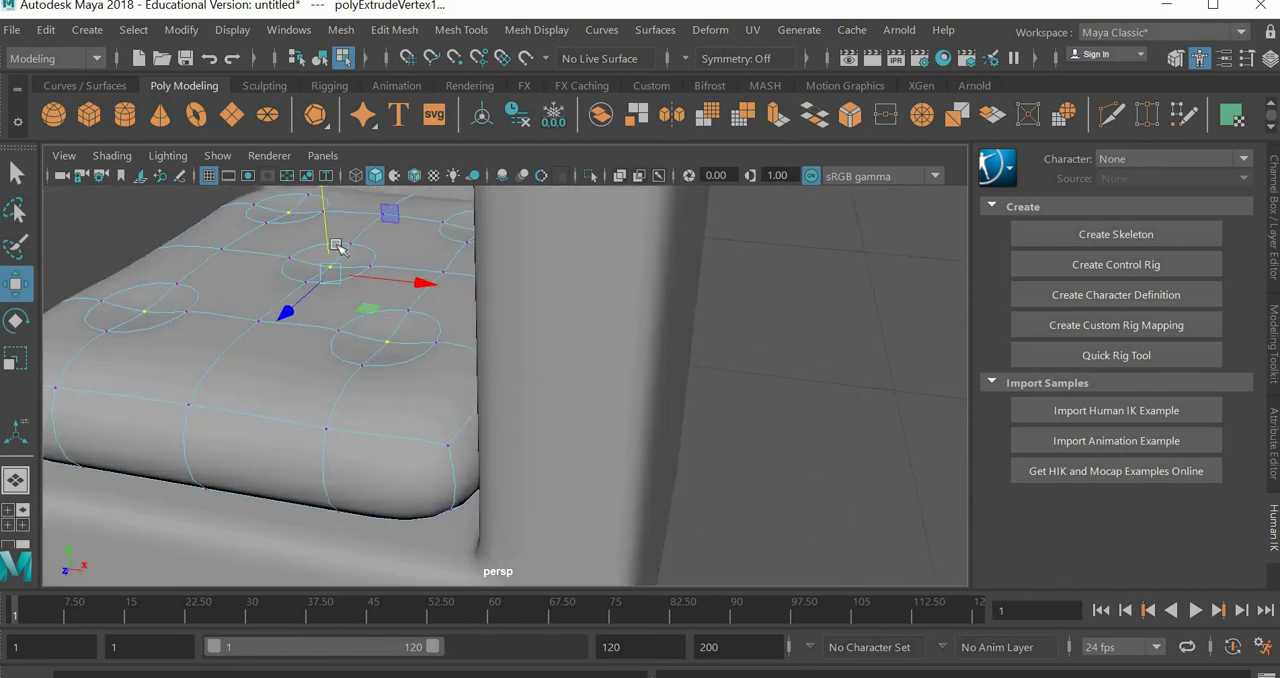
left_click_drag(325, 220, 326, 235)
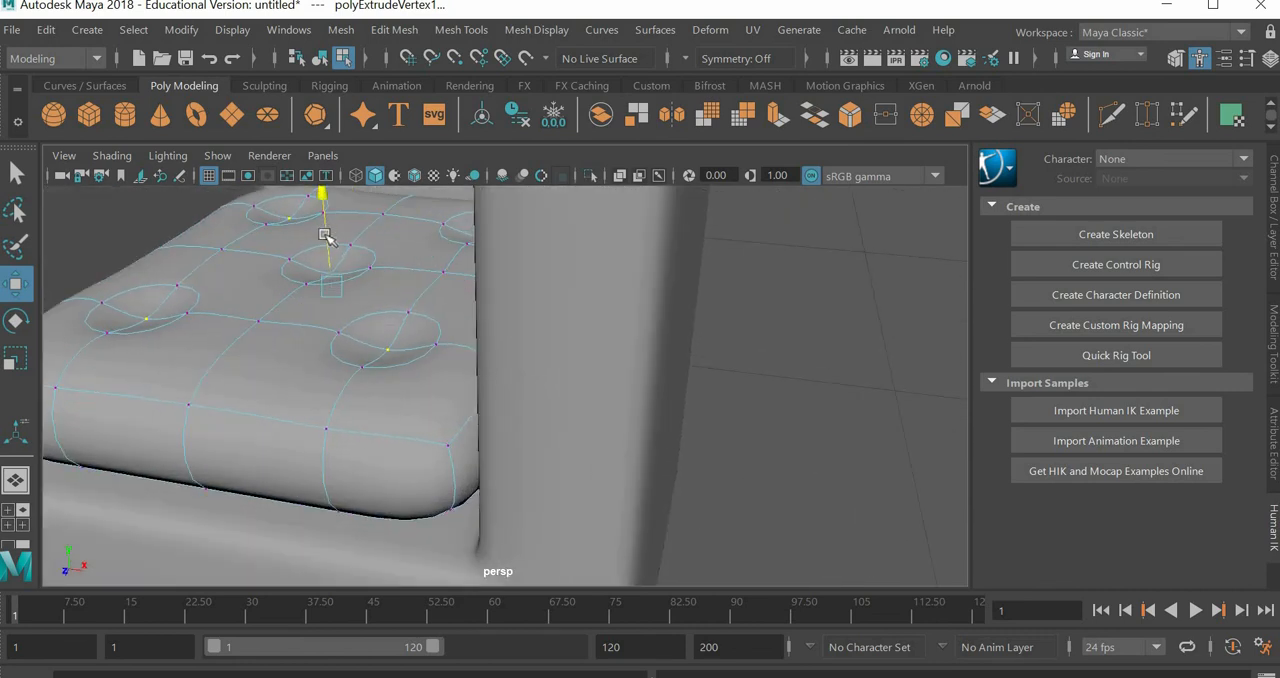
scroll(417, 323, "down", 5)
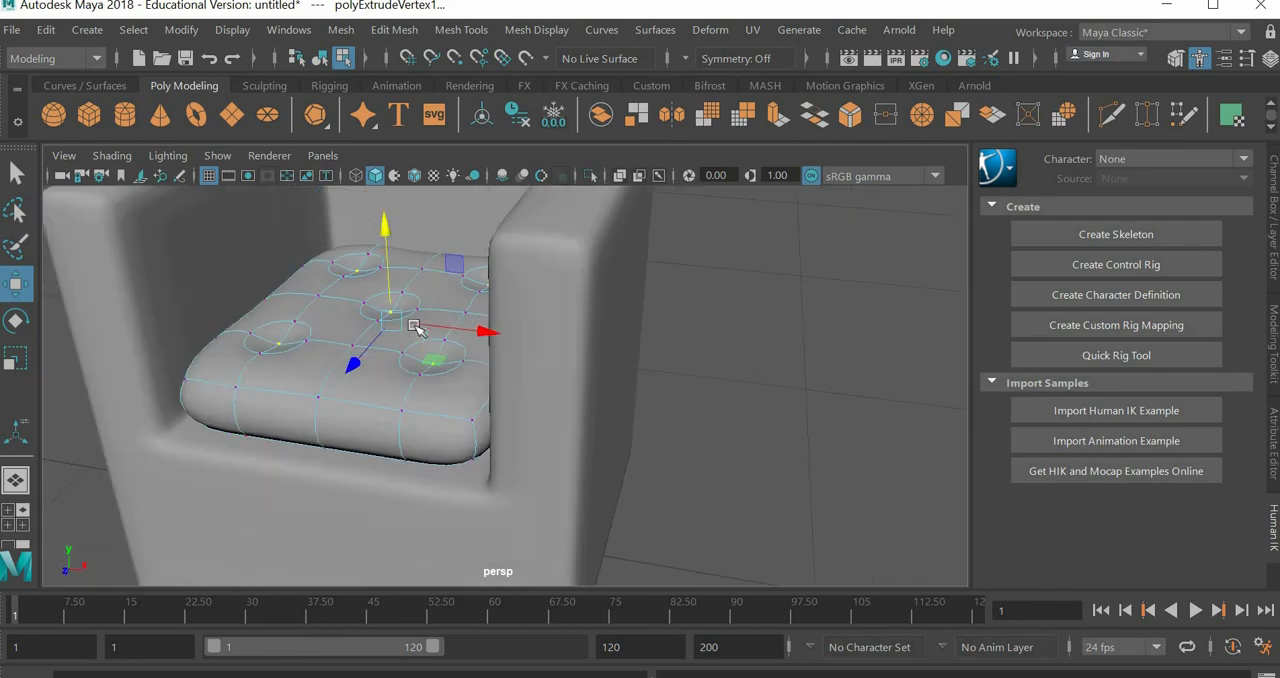
Step: Deselect the tuft vertices and return the cushion to object mode
left_click(16, 358)
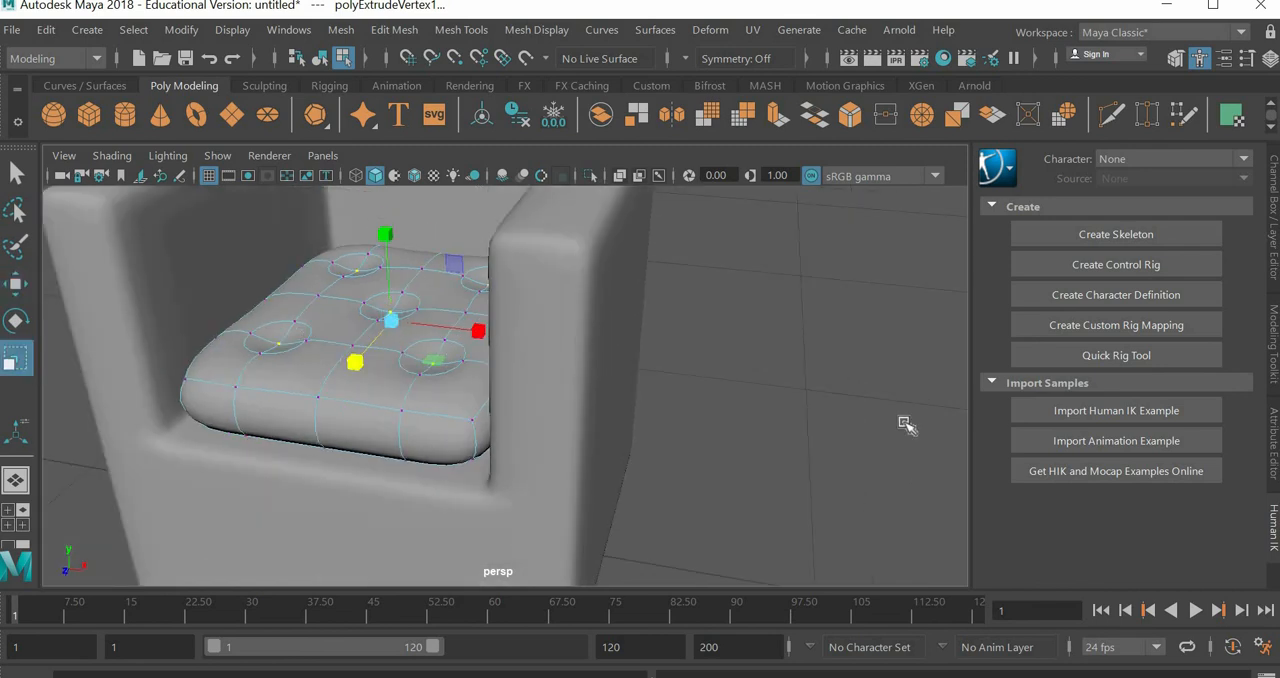
left_click(789, 412)
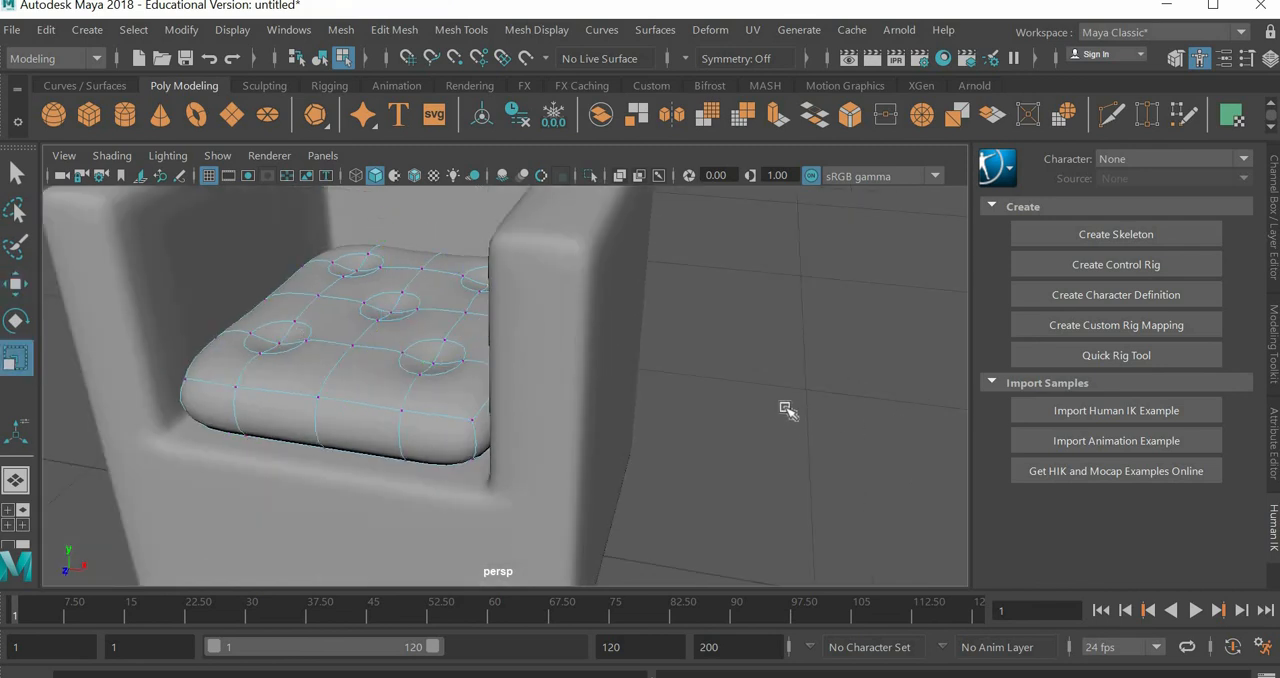
scroll(785, 408, "down", 2)
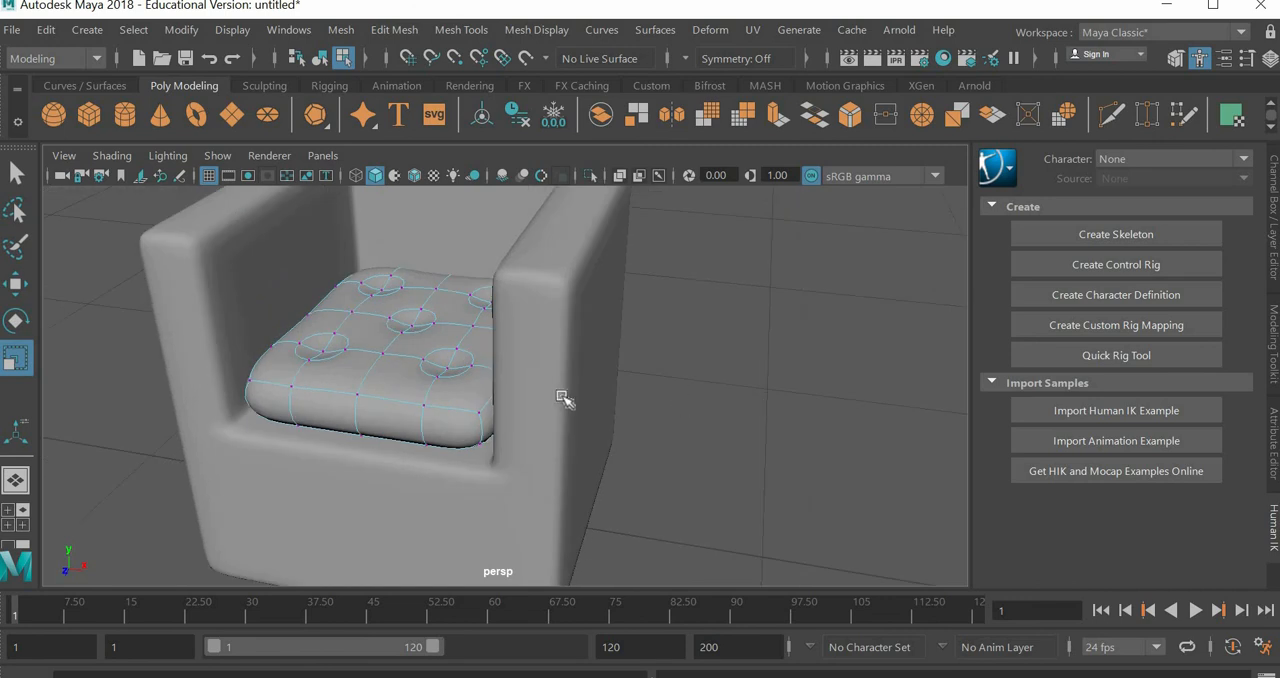
right_click_drag(405, 393, 481, 200)
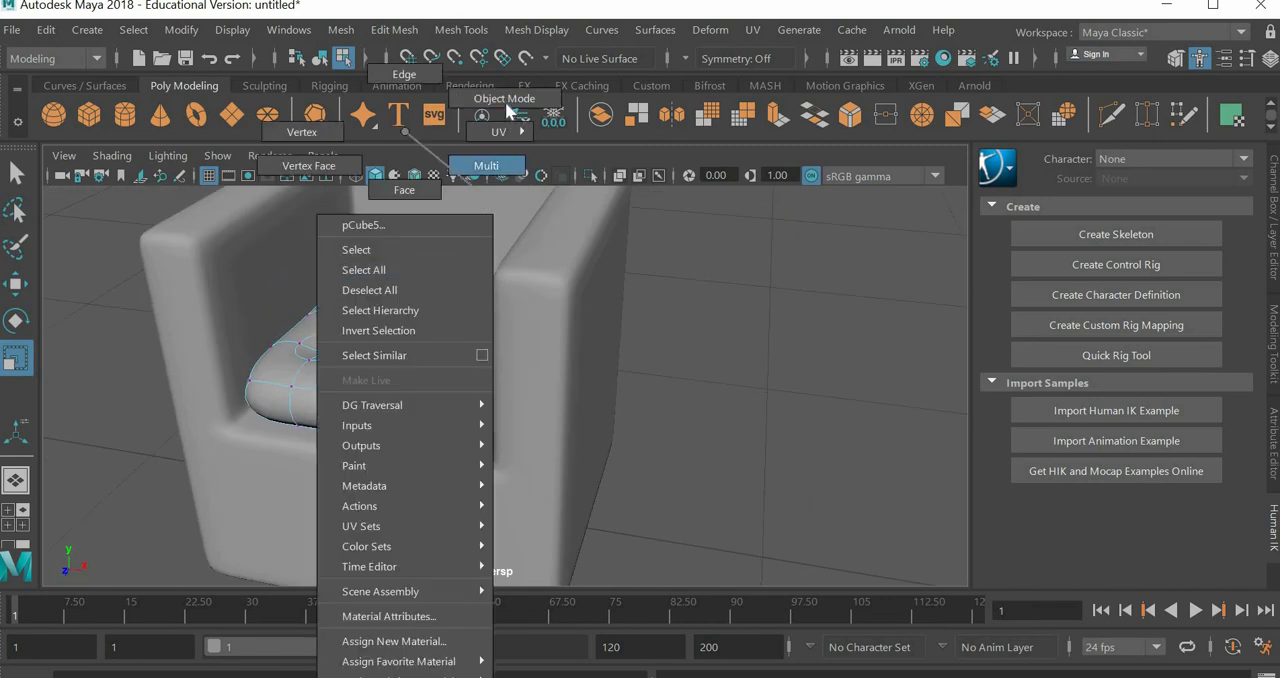
right_click_drag(508, 110, 505, 101)
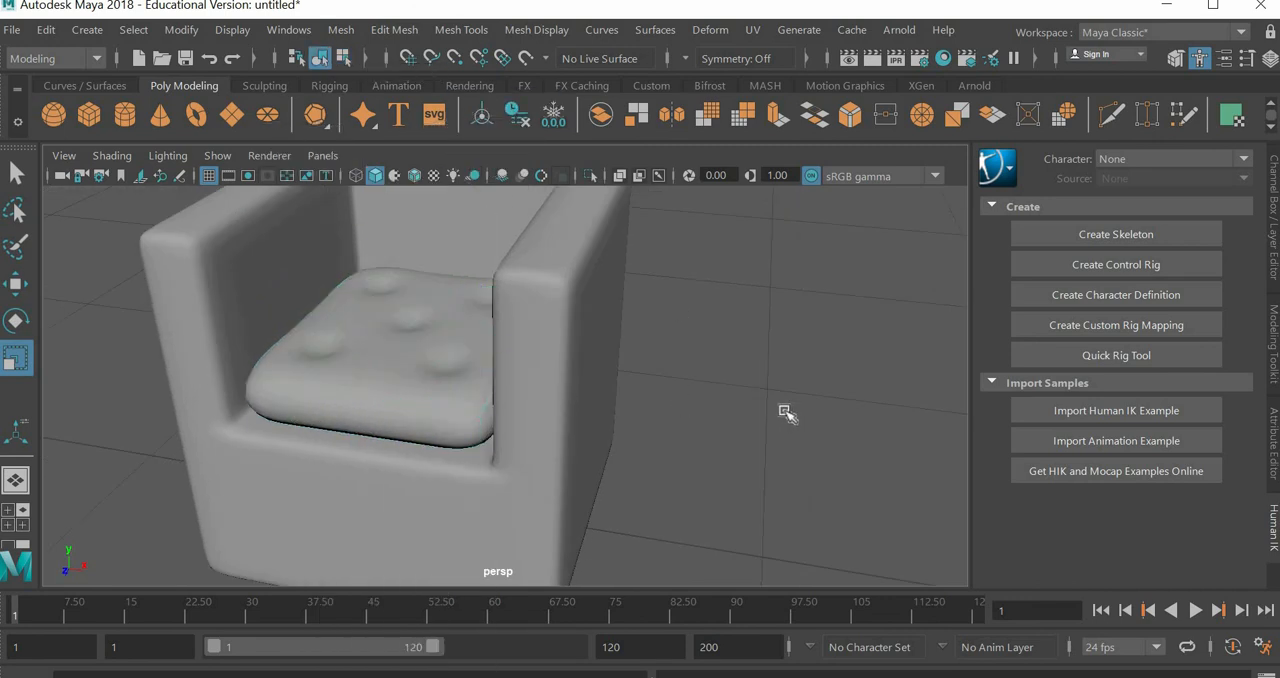
Step: Examine the tufted cushion's shape and fit inside the smoothed armchair from the front, side and above
scroll(787, 413, "down", 2)
left_click_drag(646, 440, 536, 420, "alt")
left_click(486, 413)
left_click_drag(667, 440, 671, 442, "alt")
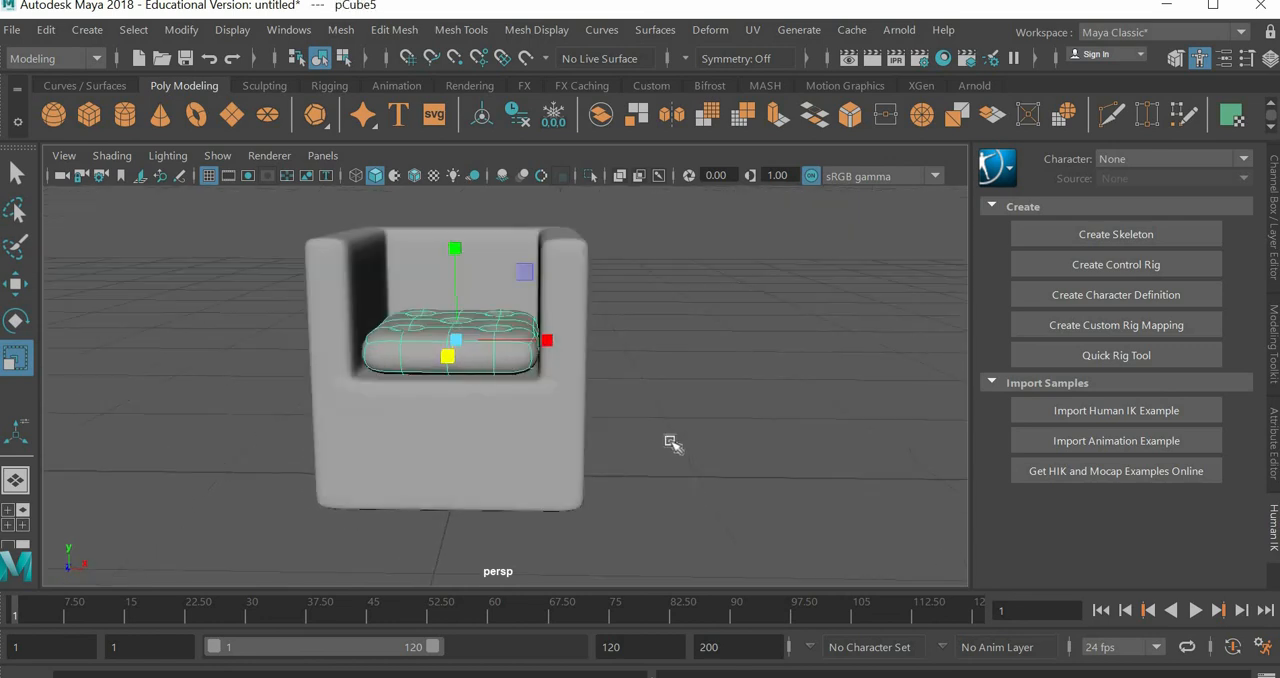
left_click(776, 438)
left_click_drag(776, 438, 725, 396, "alt")
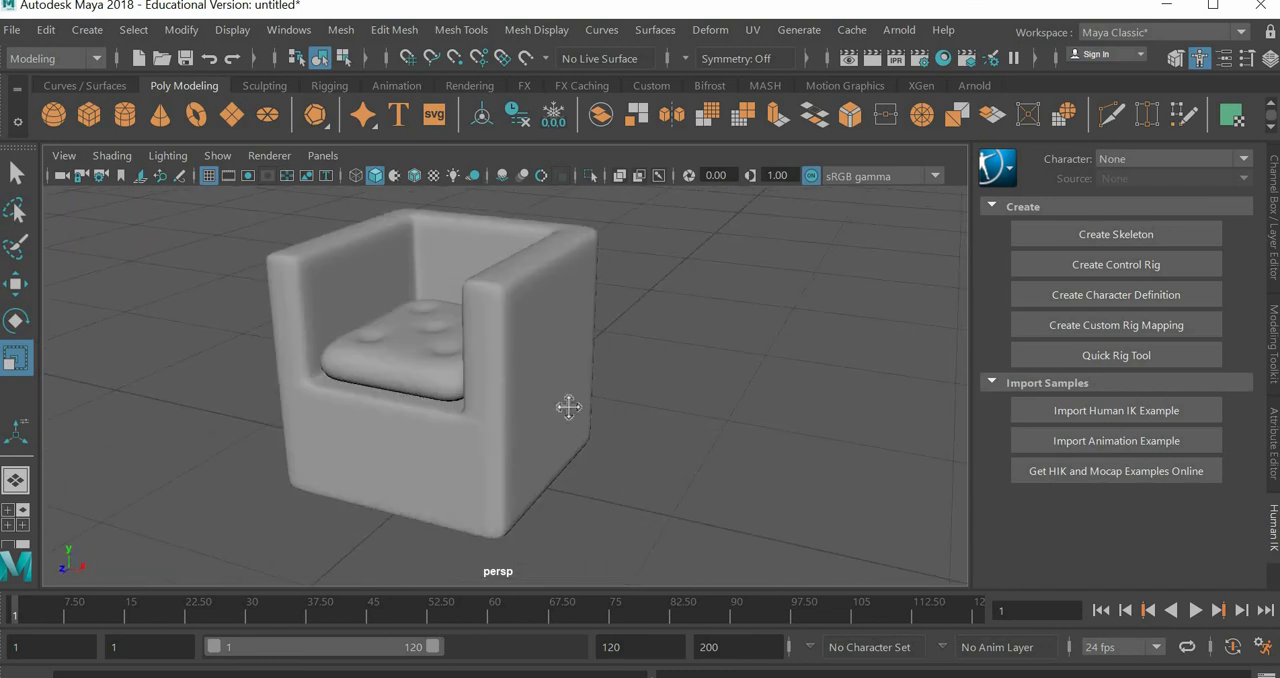
middle_click_drag(568, 406, 584, 410, "alt")
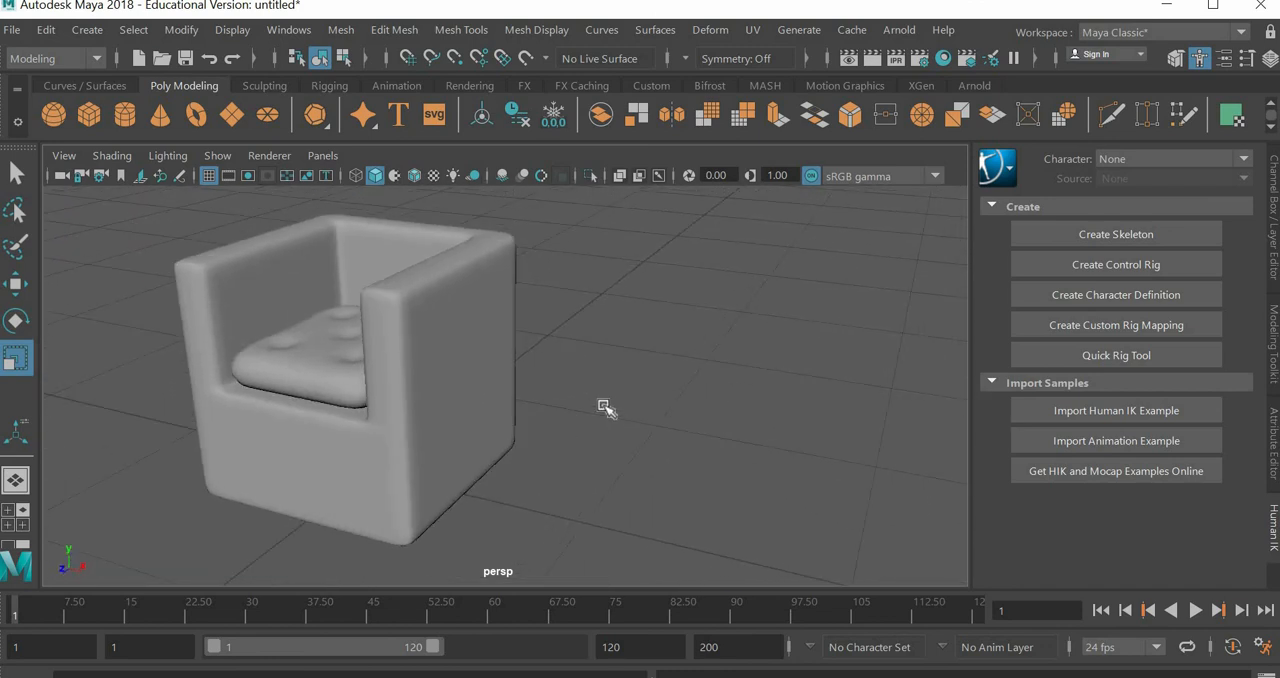
left_click_drag(612, 416, 609, 449, "alt")
middle_click_drag(610, 435, 627, 408, "alt")
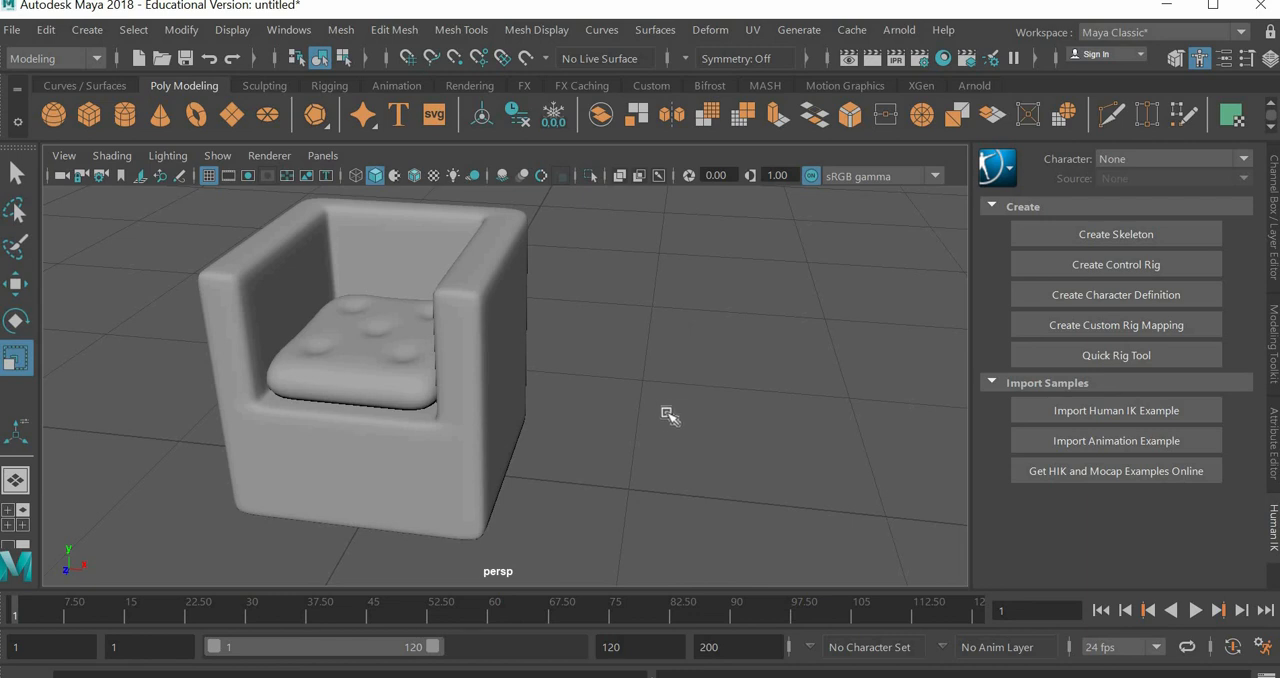
Step: Select the armchair body and inspect its underside and edge loops from several angles
left_click_drag(649, 410, 647, 354, "alt")
left_click(492, 380)
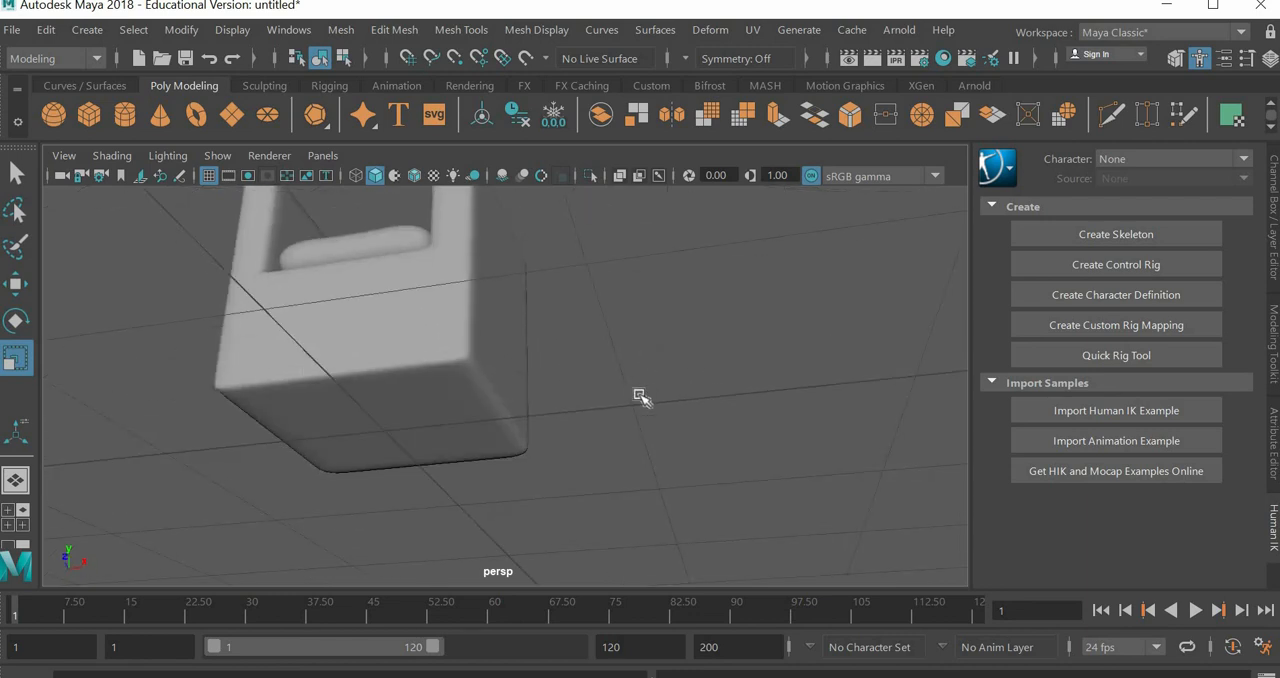
left_click_drag(649, 410, 580, 406, "alt")
middle_click_drag(580, 406, 635, 422, "alt")
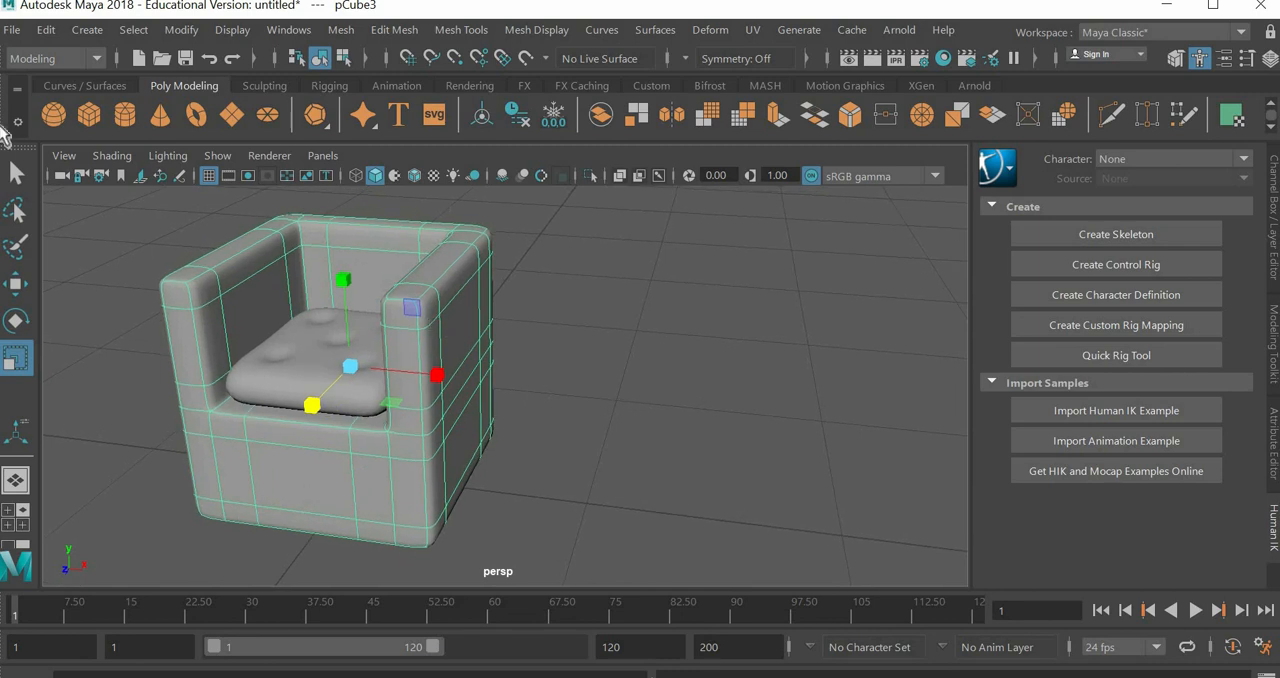
key("q")
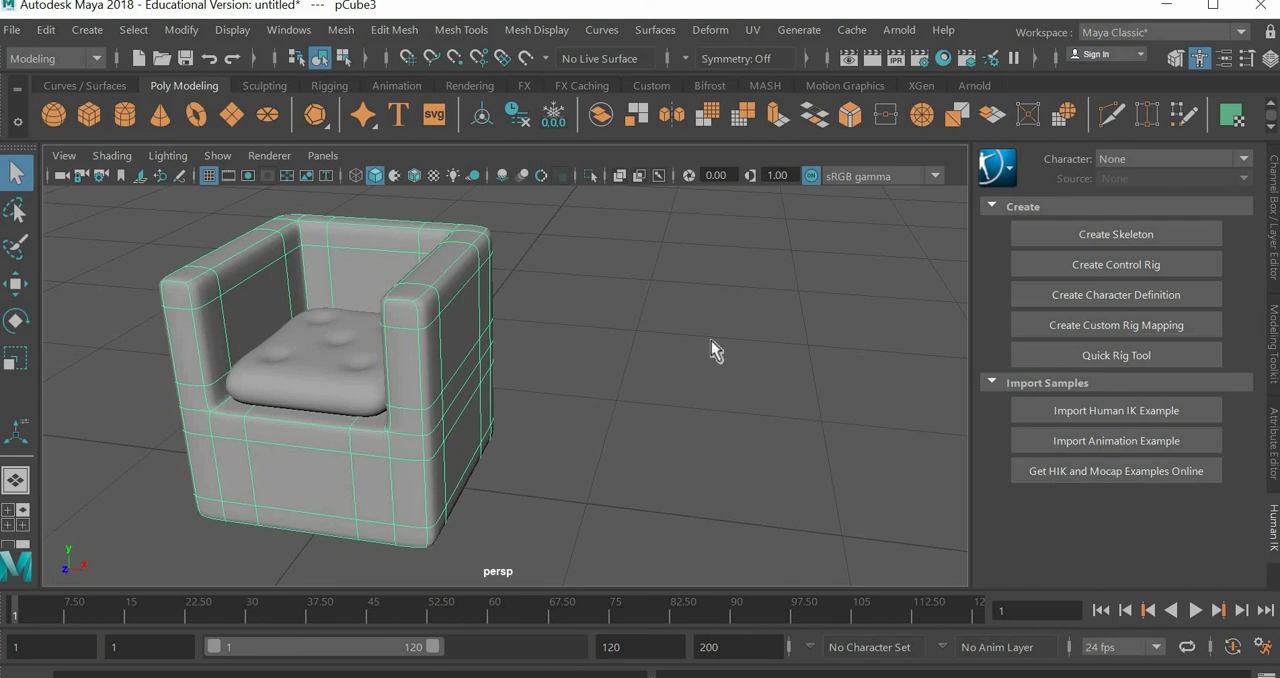
left_click_drag(711, 340, 127, 392, "alt")
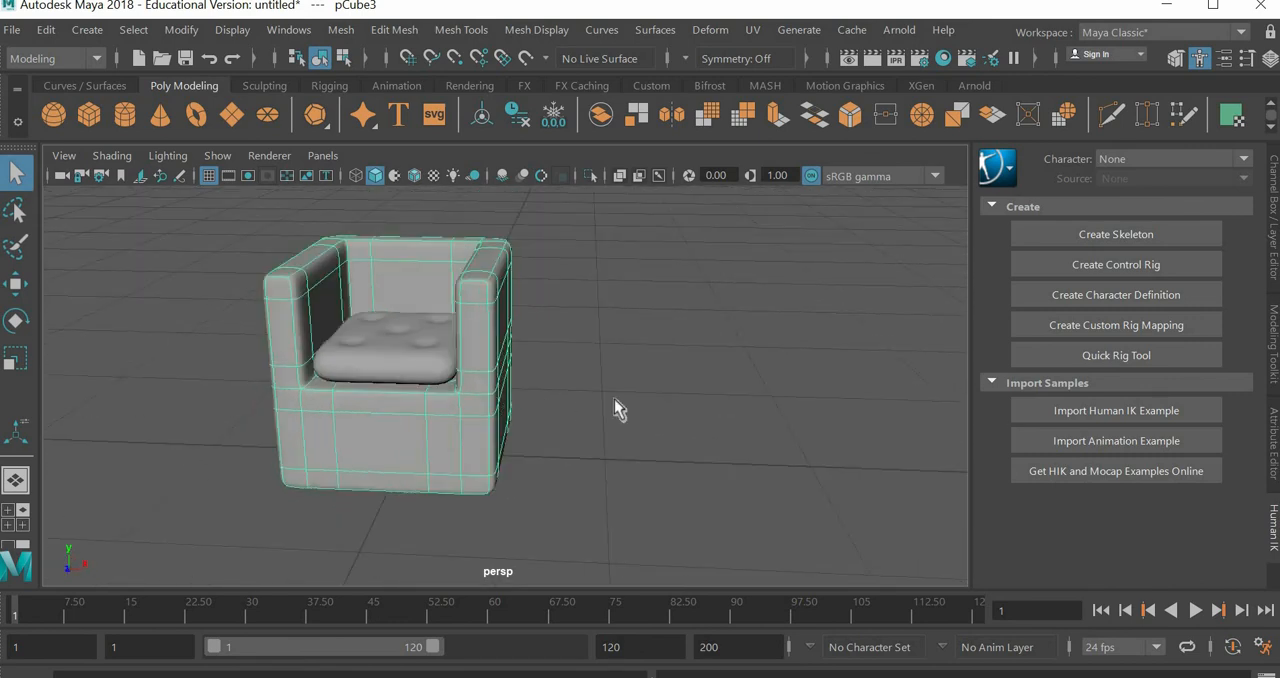